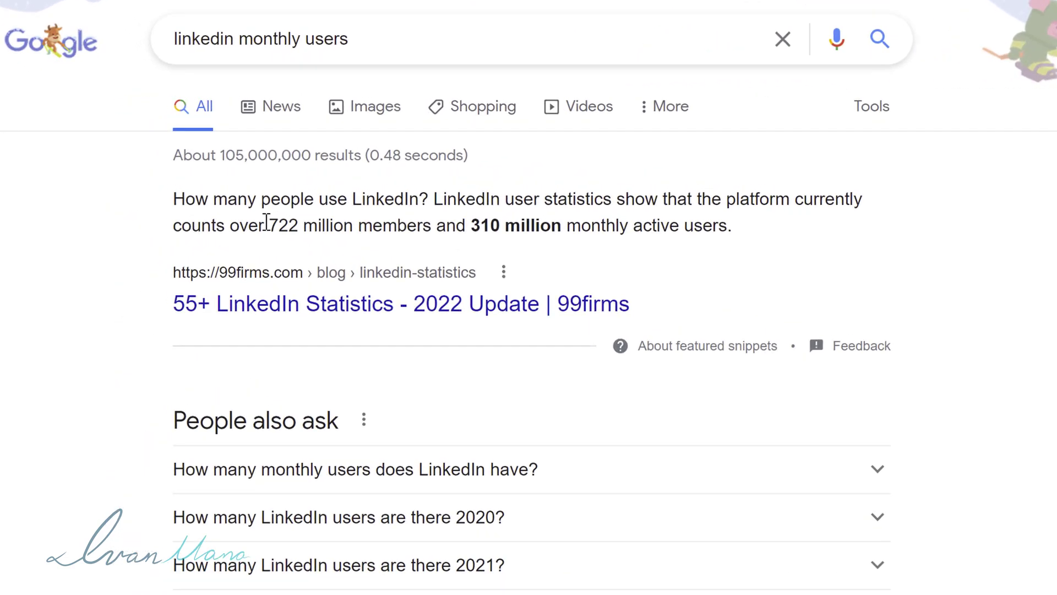
- Read the LinkedIn member and monthly active user figures in the featured search result
{"action": "left_click_drag", "start_coordinate": [225, 227], "coordinate": [743, 236]}
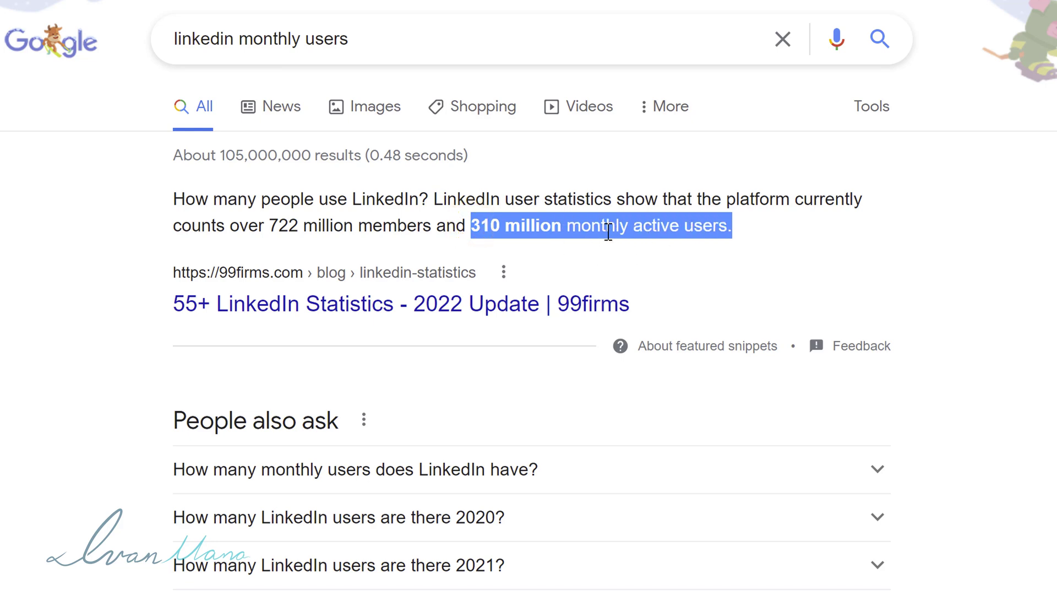
{"action": "left_click", "coordinate": [529, 203]}
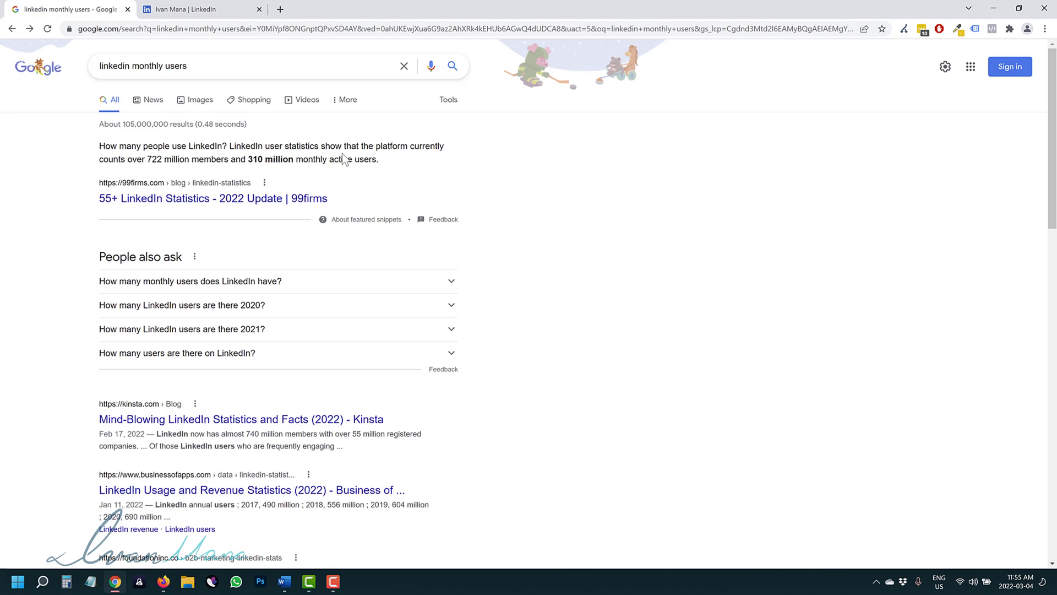
- Close the search results and open the LinkedIn advertising area from the profile page
{"action": "left_click", "coordinate": [131, 16]}
{"action": "left_click", "coordinate": [82, 10]}
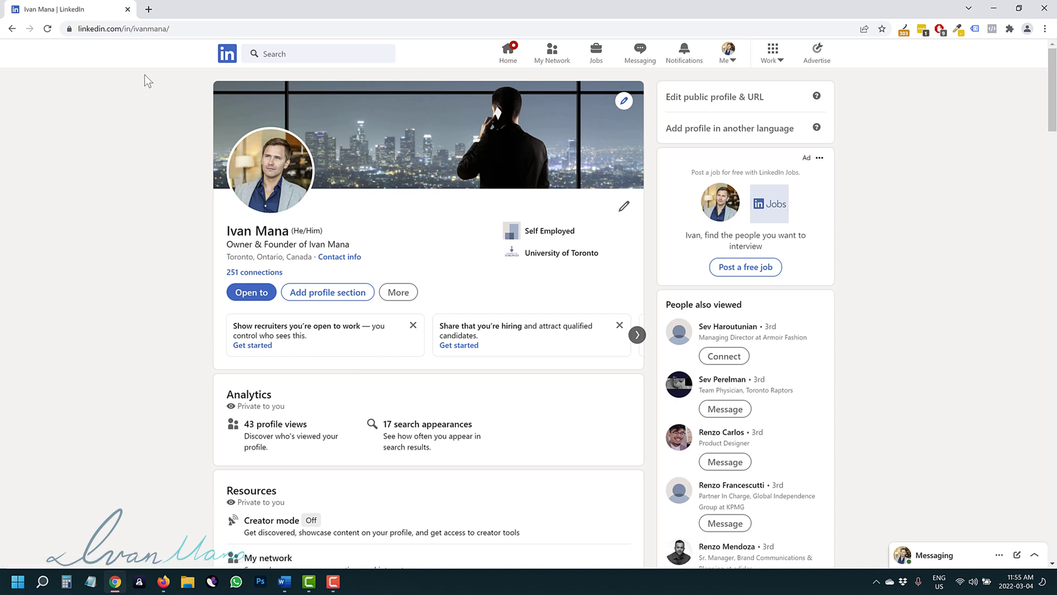
{"action": "left_click_drag", "start_coordinate": [121, 30], "coordinate": [76, 30]}
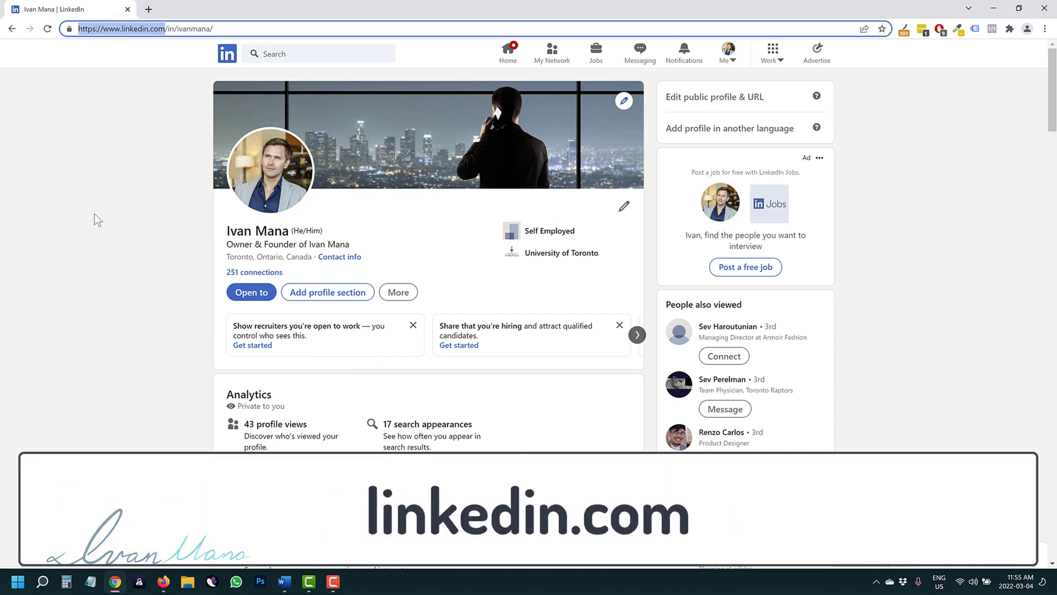
{"action": "left_click", "coordinate": [94, 213]}
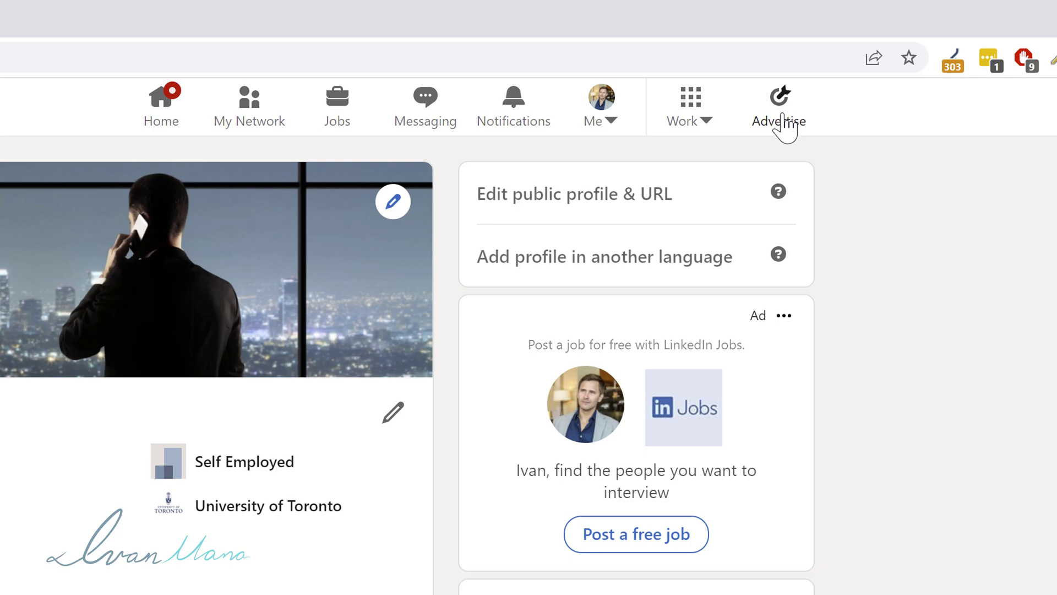
{"action": "left_click", "coordinate": [784, 122]}
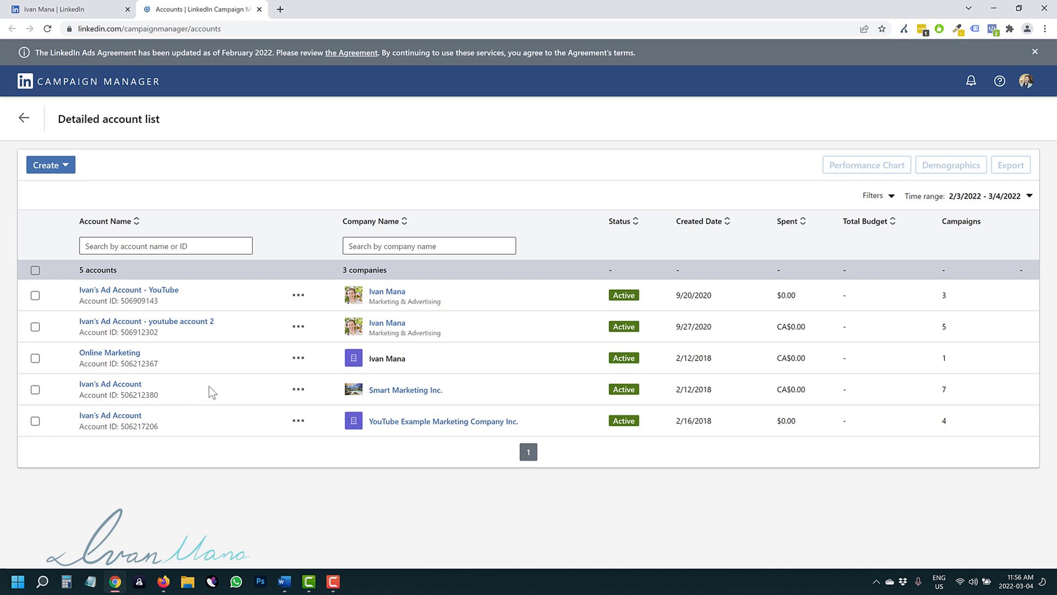
- Start creating an ad account and review its account name, currency and associated LinkedIn Page settings
{"action": "left_click", "coordinate": [60, 166]}
{"action": "left_click", "coordinate": [51, 193]}
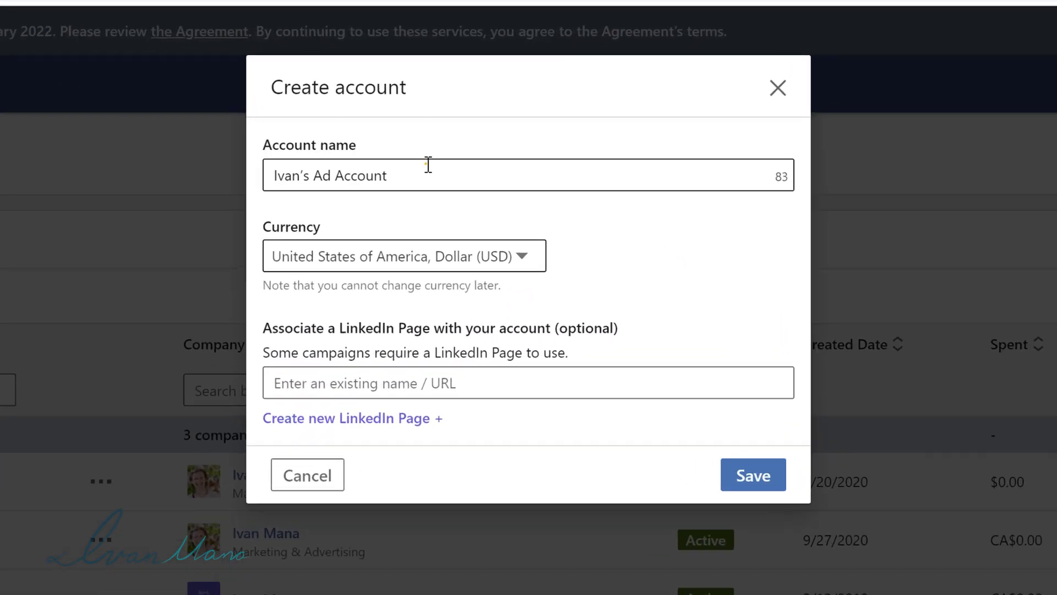
{"action": "left_click_drag", "start_coordinate": [428, 164], "coordinate": [192, 185]}
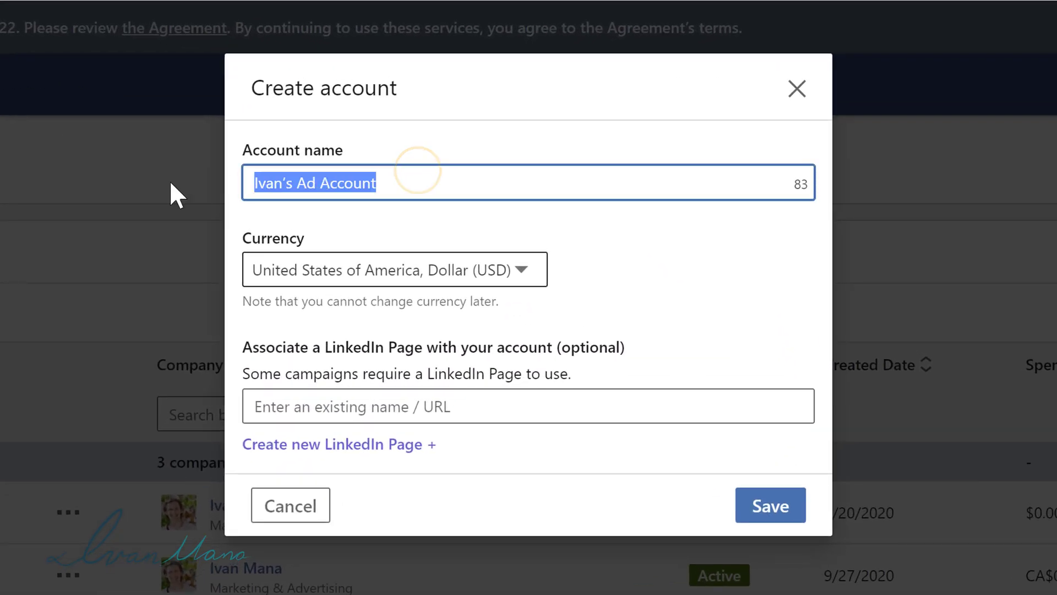
{"action": "left_click", "coordinate": [391, 261]}
{"action": "left_click", "coordinate": [382, 270]}
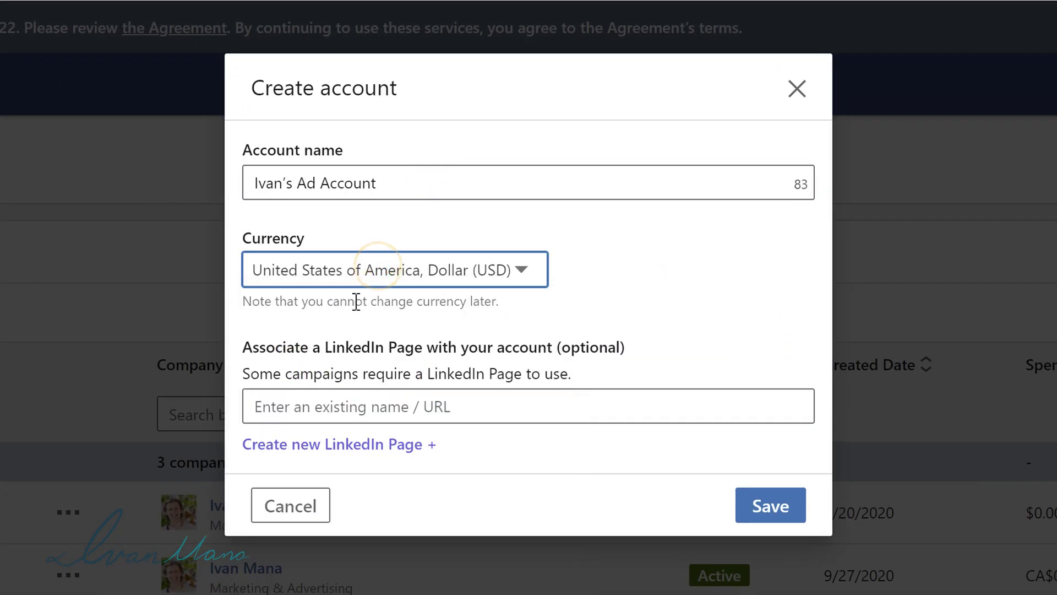
{"action": "left_click", "coordinate": [354, 408]}
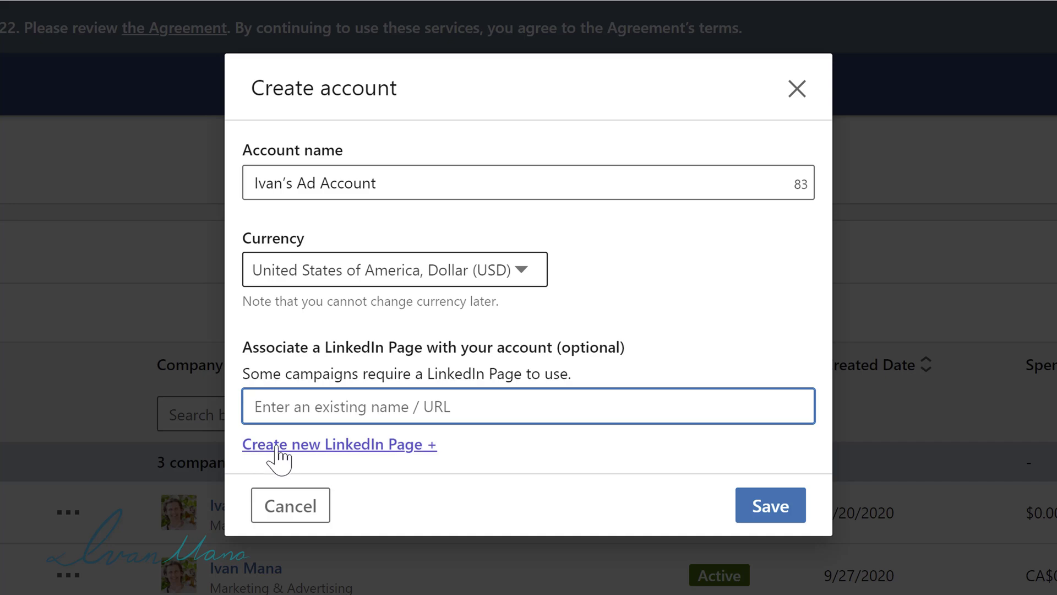
- Open the form for a new LinkedIn company Page and examine its name and public URL fields
{"action": "left_click", "coordinate": [298, 445]}
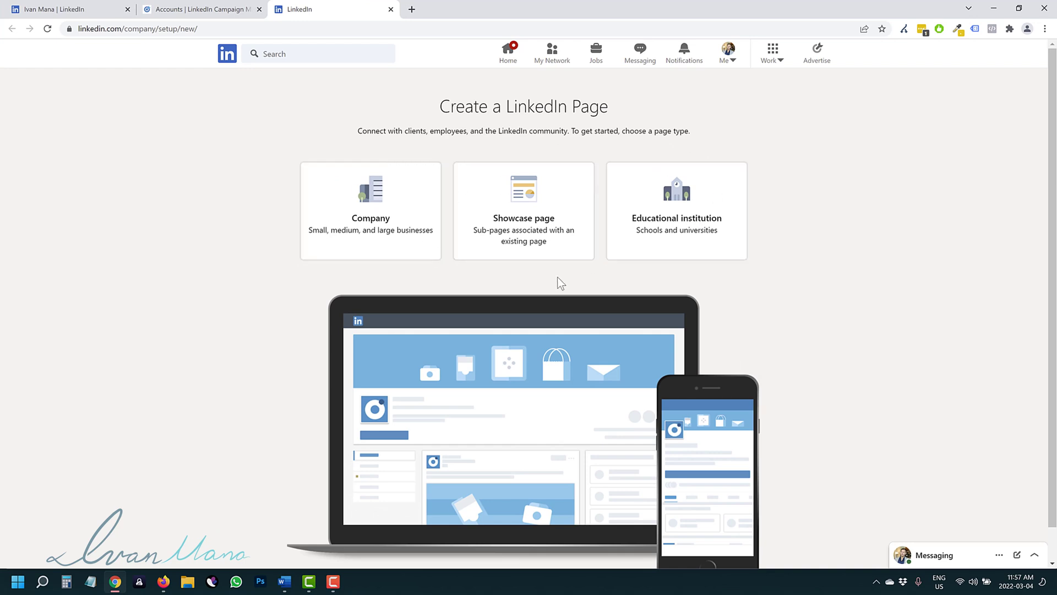
{"action": "left_click", "coordinate": [370, 209]}
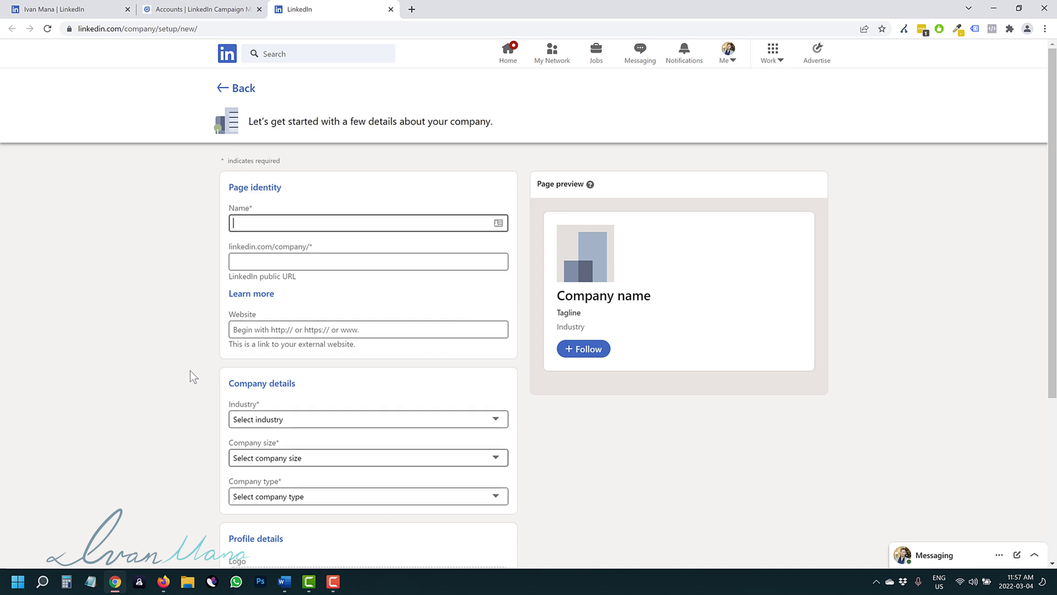
{"action": "scroll", "coordinate": [177, 374], "scroll_direction": "down", "scroll_amount": 3}
{"action": "scroll", "coordinate": [210, 319], "scroll_direction": "up", "scroll_amount": 3}
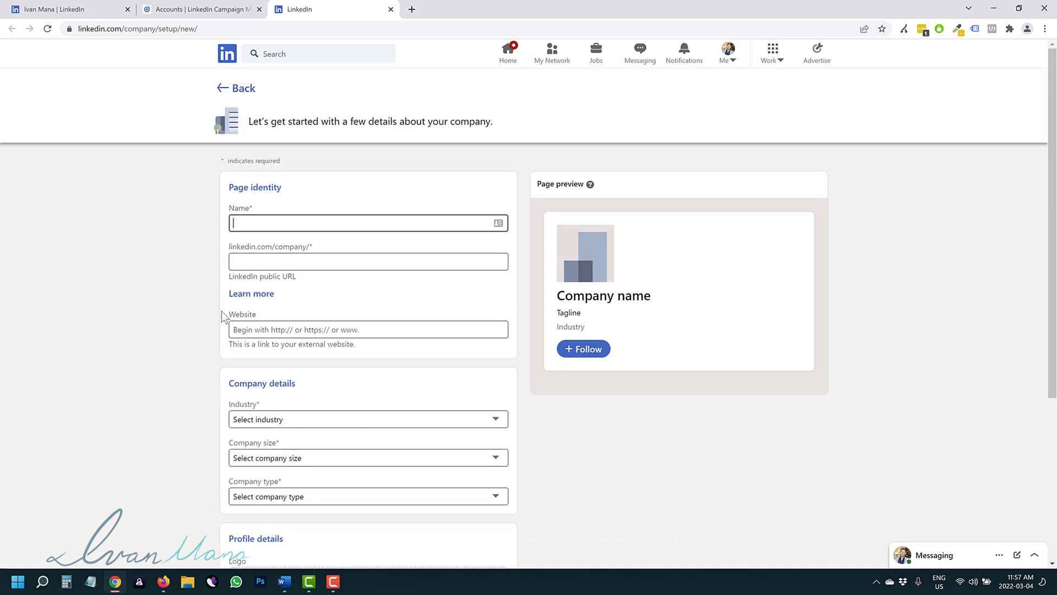
{"action": "left_click", "coordinate": [230, 224]}
{"action": "left_click", "coordinate": [266, 258]}
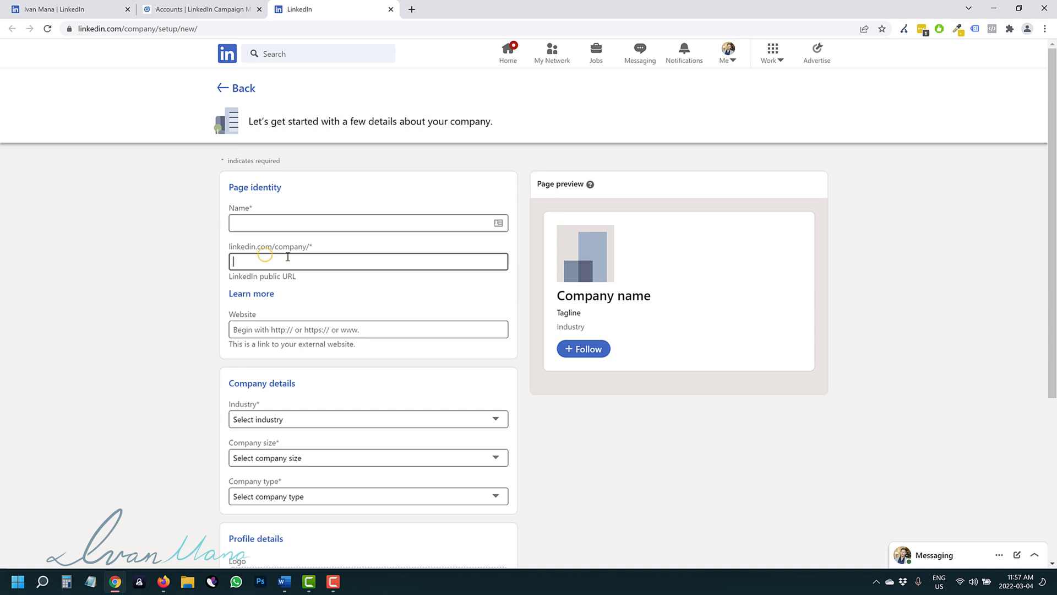
{"action": "double_click", "coordinate": [279, 248]}
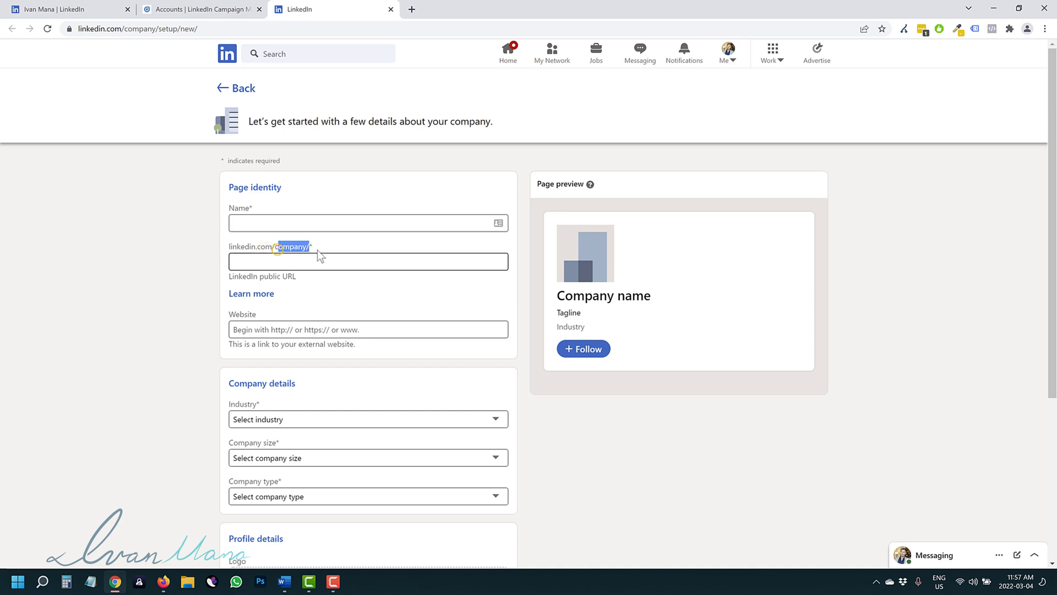
{"action": "left_click", "coordinate": [314, 241]}
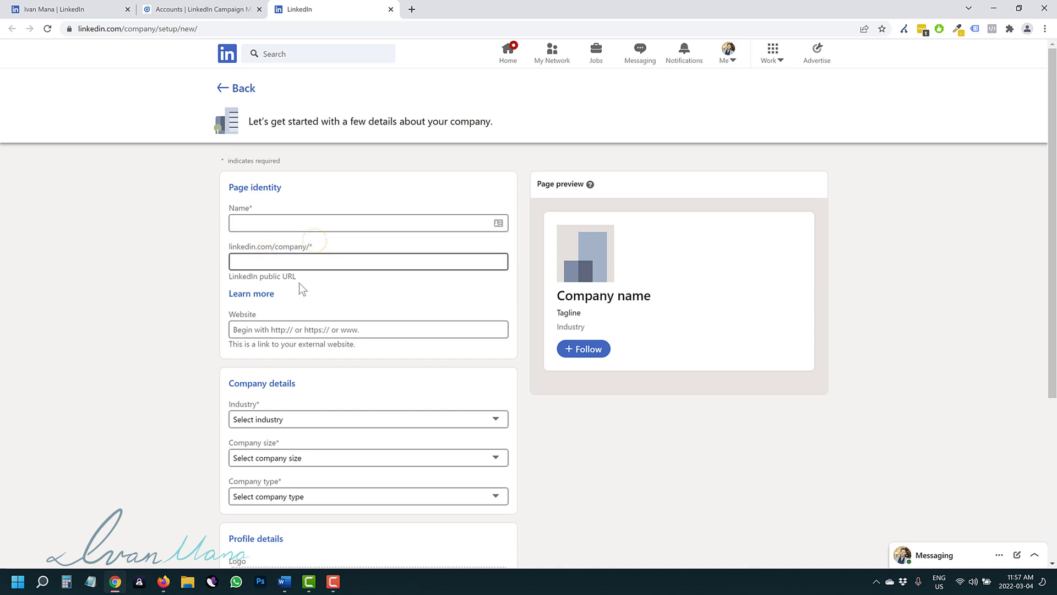
- Examine the website, company details, profile details and authorization fields of the company Page form, and close it without creating a page
{"action": "scroll", "coordinate": [306, 279], "scroll_direction": "down", "scroll_amount": 1}
{"action": "left_click", "coordinate": [252, 271]}
{"action": "scroll", "coordinate": [270, 290], "scroll_direction": "down", "scroll_amount": 2}
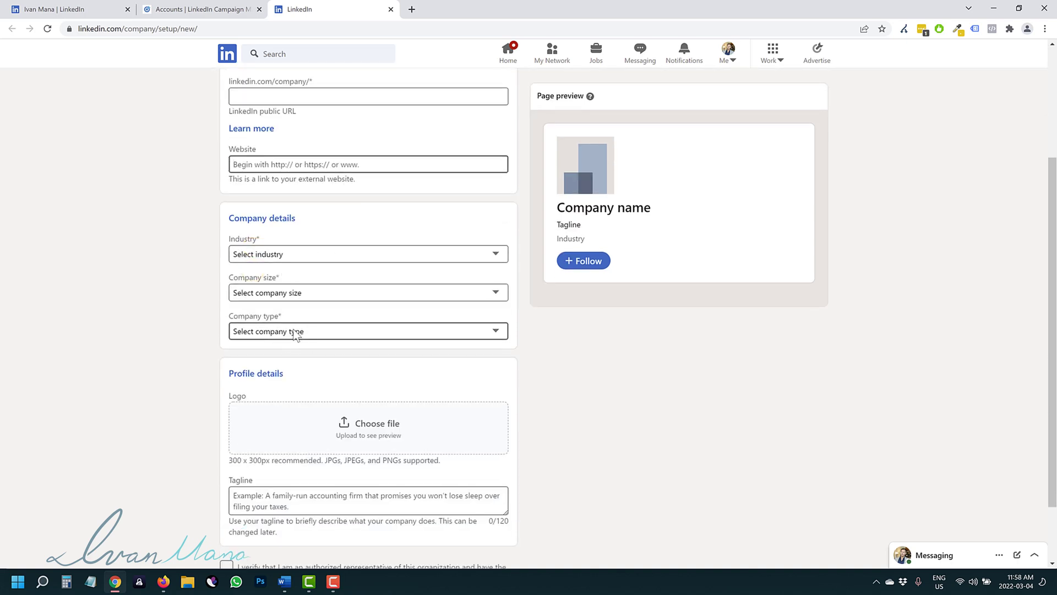
{"action": "left_click", "coordinate": [293, 332]}
{"action": "left_click", "coordinate": [123, 356]}
{"action": "scroll", "coordinate": [413, 362], "scroll_direction": "down", "scroll_amount": 2}
{"action": "left_click", "coordinate": [297, 418]}
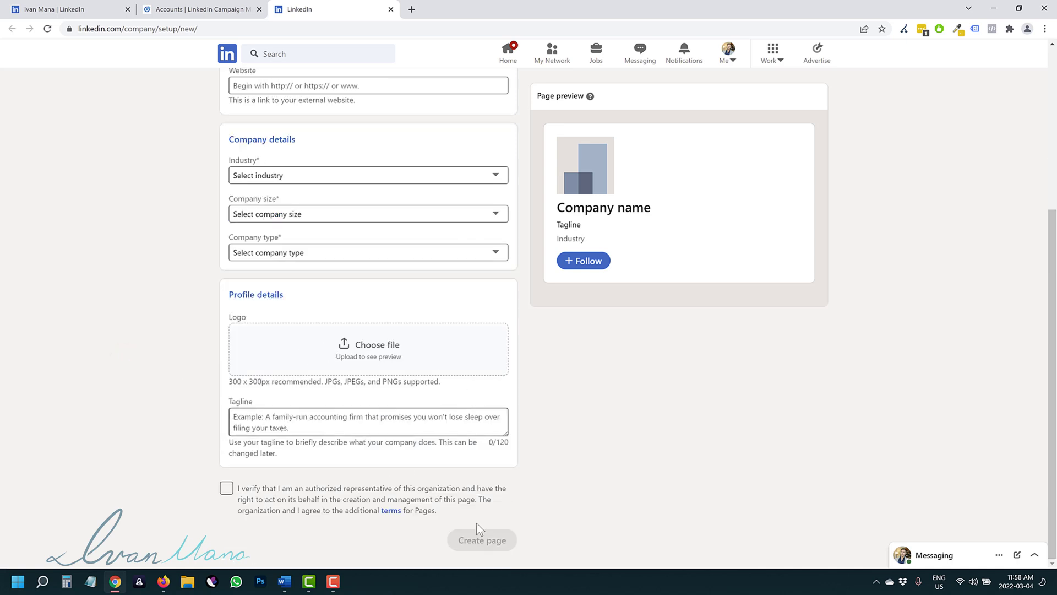
{"action": "scroll", "coordinate": [628, 488], "scroll_direction": "up", "scroll_amount": 1}
{"action": "scroll", "coordinate": [628, 488], "scroll_direction": "up", "scroll_amount": 4}
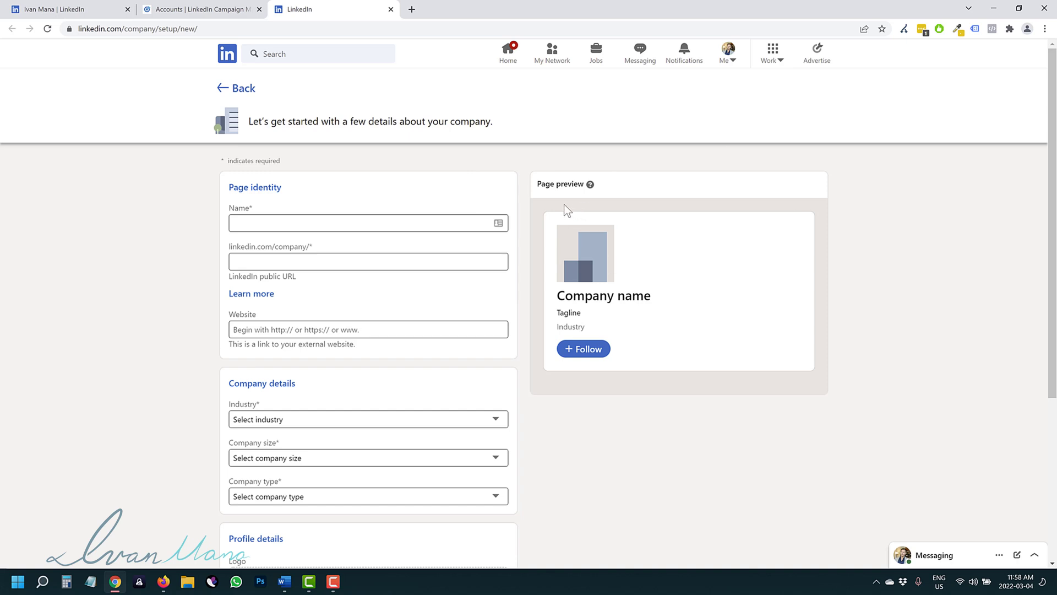
{"action": "scroll", "coordinate": [524, 241], "scroll_direction": "down", "scroll_amount": 4}
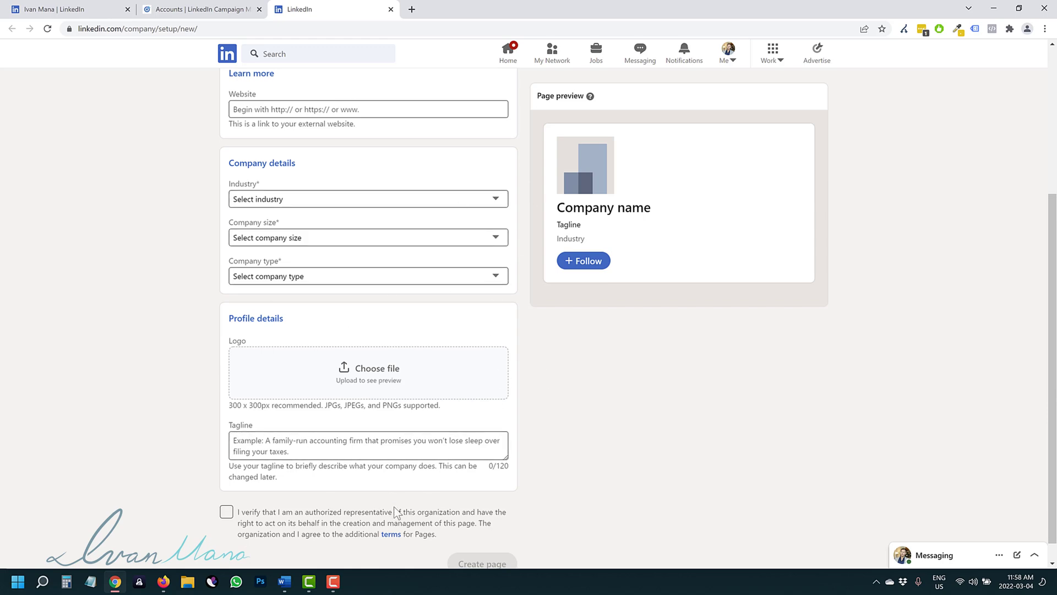
{"action": "scroll", "coordinate": [435, 461], "scroll_direction": "up", "scroll_amount": 4}
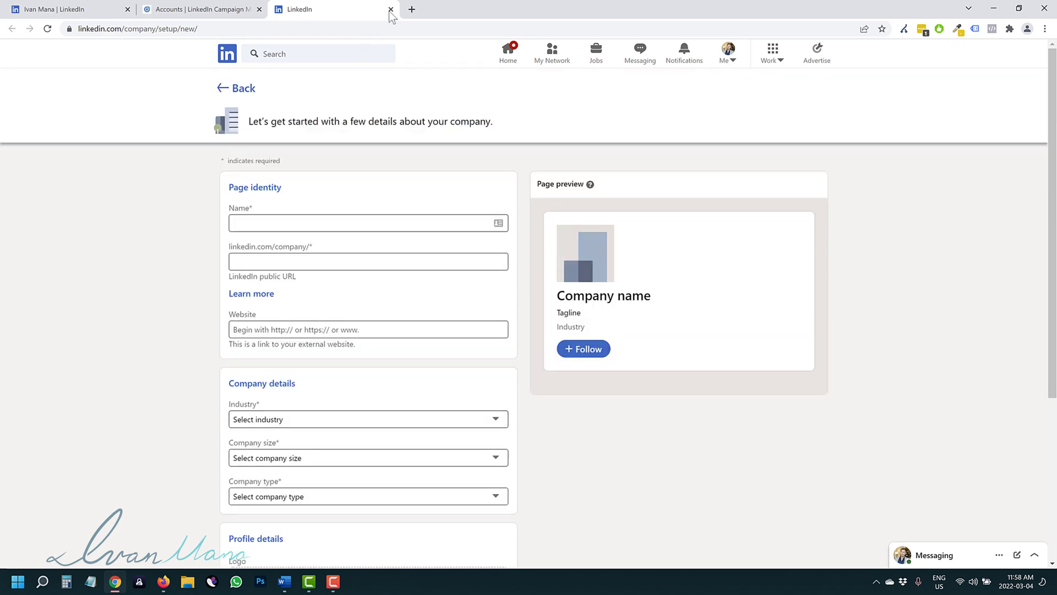
{"action": "left_click", "coordinate": [389, 10]}
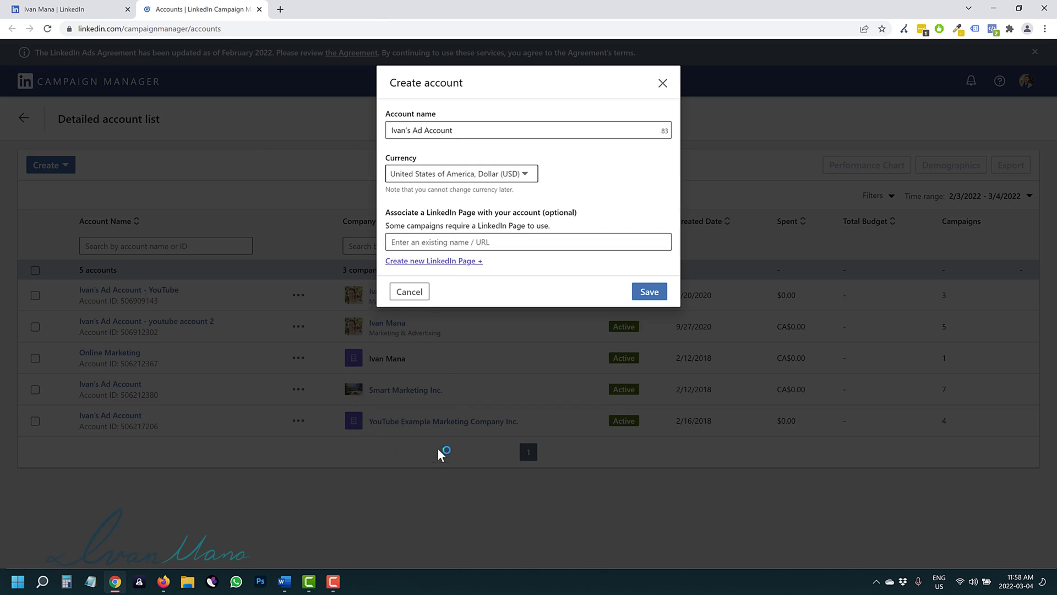
- Search for "youtube example marketing company" as the LinkedIn Page to associate with the new ad account
{"action": "left_click", "coordinate": [448, 243]}
{"action": "type", "text": "youtube example marketing company"}
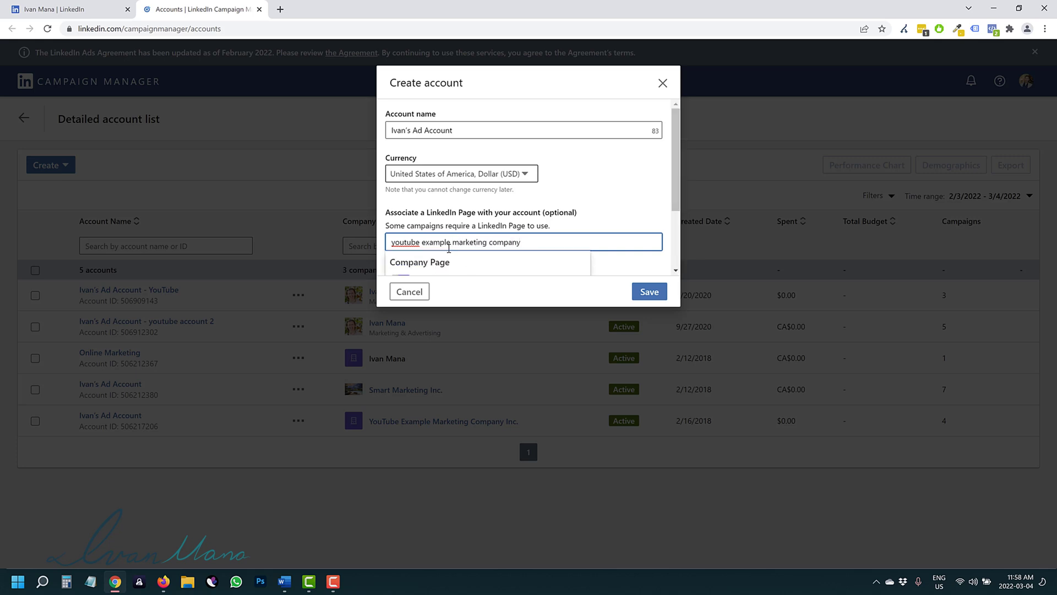
{"action": "scroll", "coordinate": [443, 249], "scroll_direction": "down", "scroll_amount": 2}
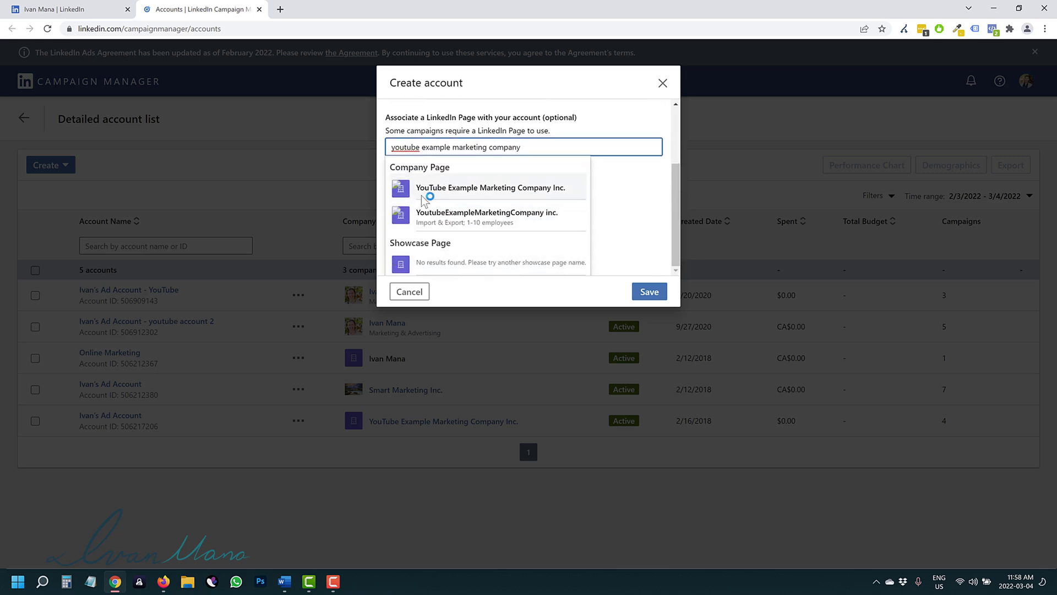
- Associate the owner's Marketing & Advertising company page with the new ad account instead, and close the dialog without saving
{"action": "triple_click", "coordinate": [456, 147]}
{"action": "type", "text": "ivan mana"}
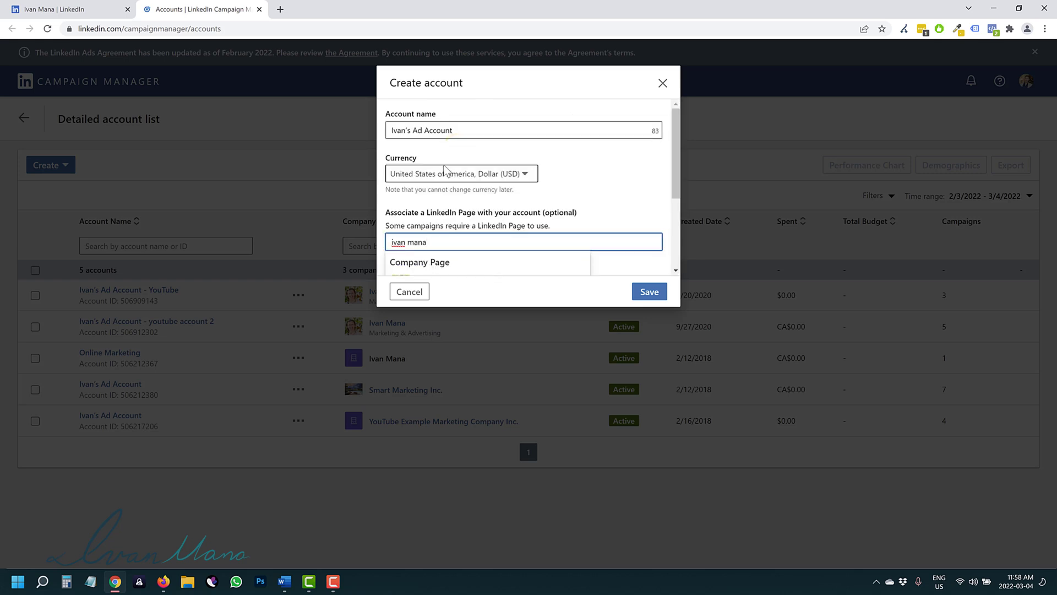
{"action": "scroll", "coordinate": [447, 187], "scroll_direction": "down", "scroll_amount": 1}
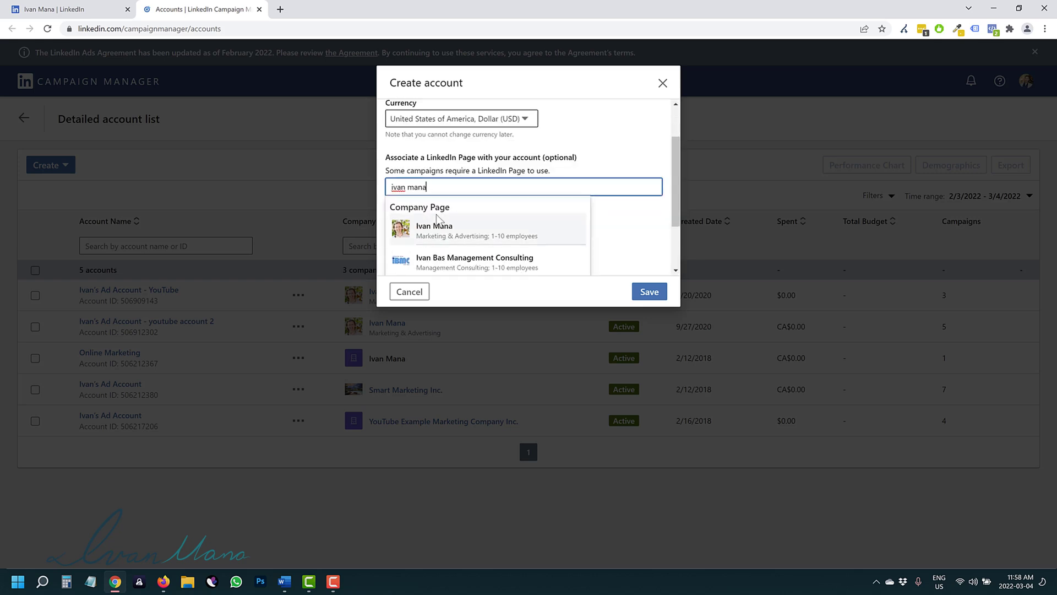
{"action": "left_click", "coordinate": [466, 230]}
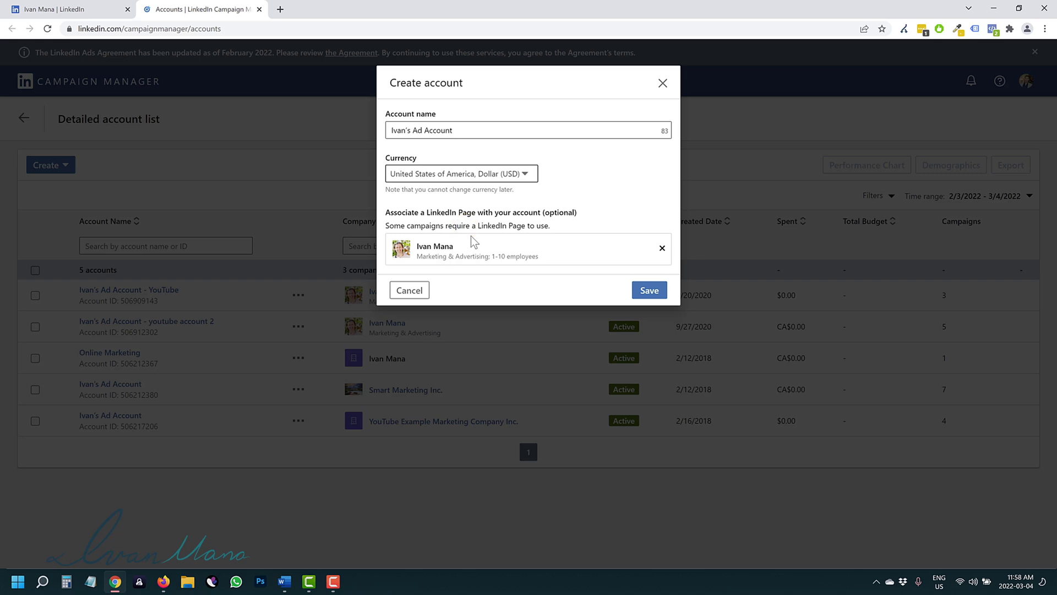
{"action": "left_click", "coordinate": [661, 83]}
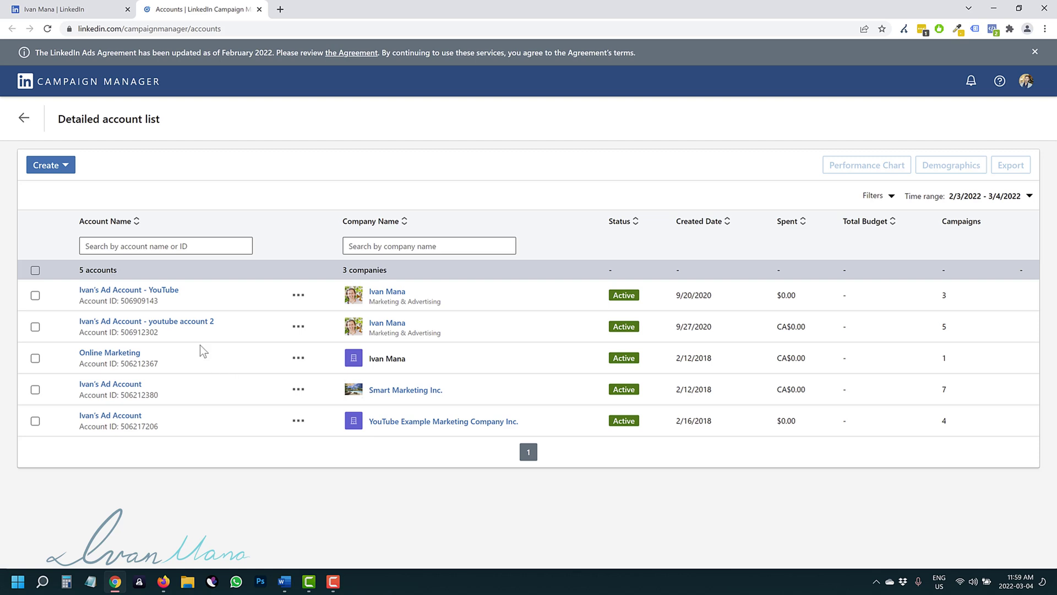
- Open the first listed ad account, the YouTube one, and look over its creation options, campaigns and campaign groups
{"action": "left_click", "coordinate": [112, 291]}
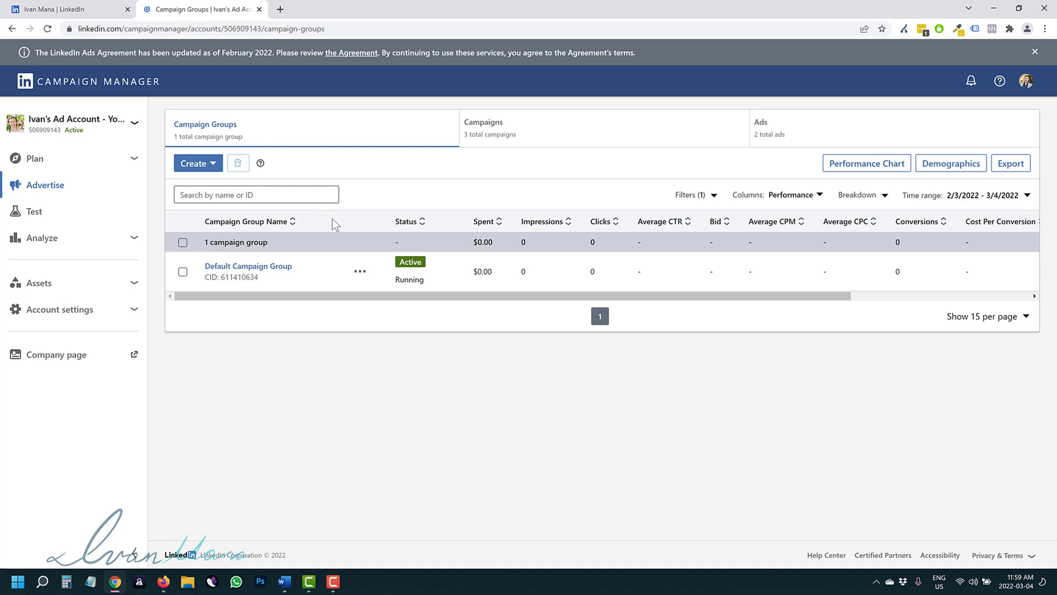
{"action": "left_click", "coordinate": [211, 164]}
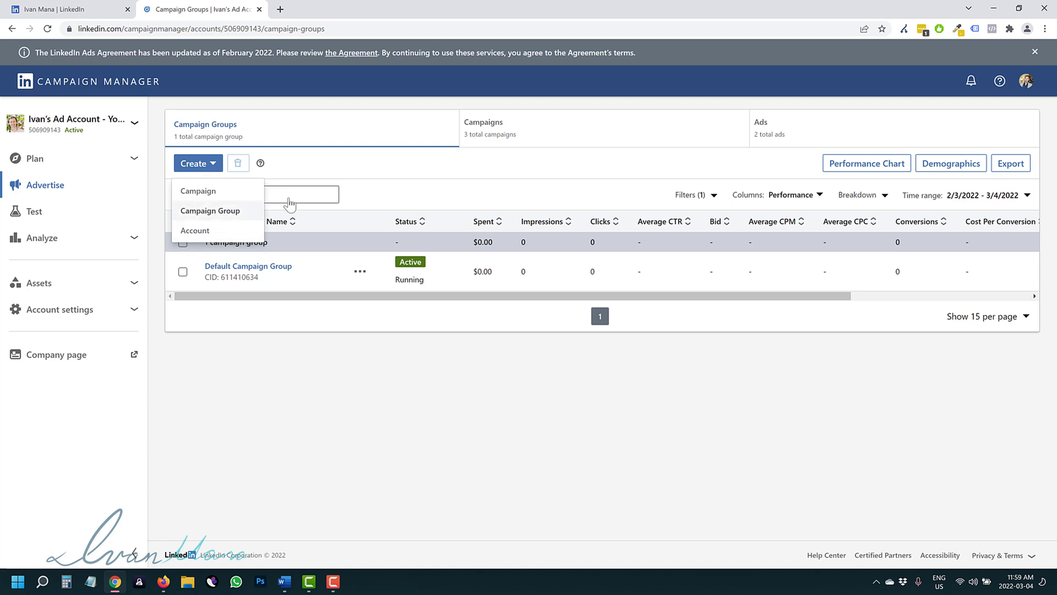
{"action": "left_click", "coordinate": [466, 170]}
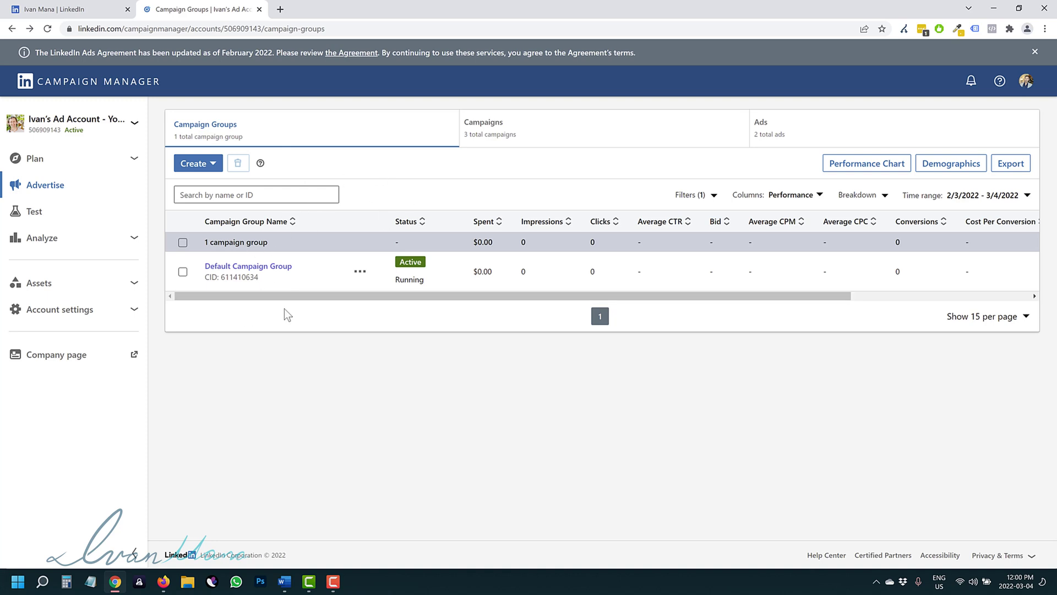
{"action": "left_click", "coordinate": [521, 135]}
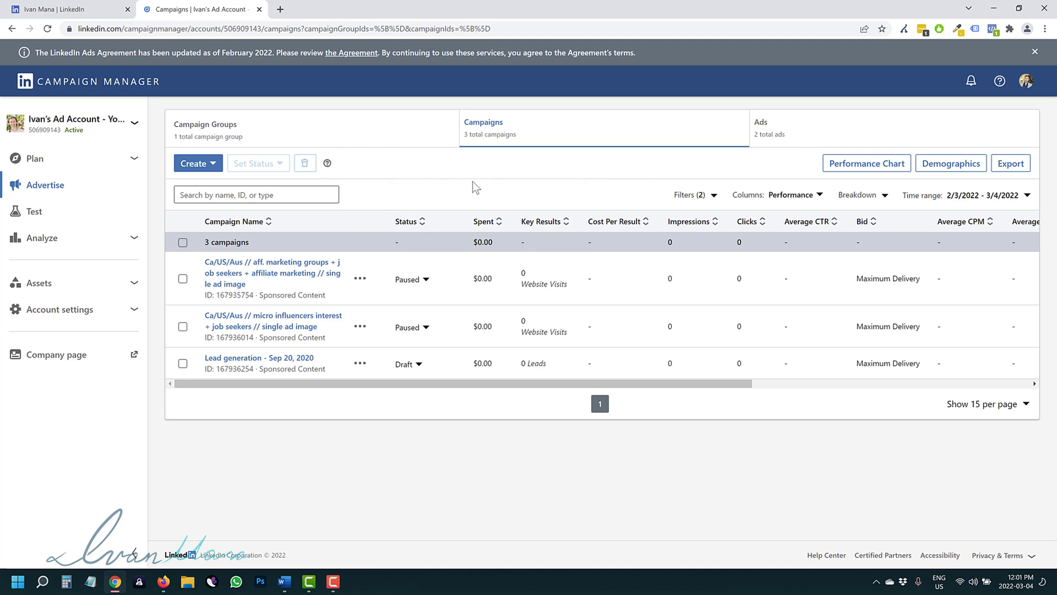
{"action": "left_click", "coordinate": [330, 133]}
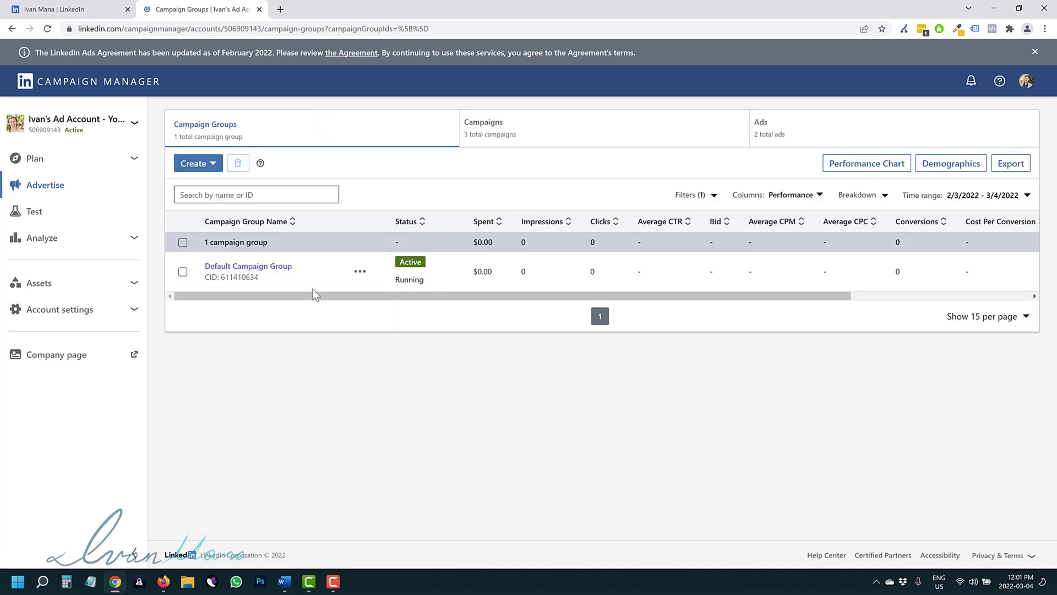
- Start creating a new campaign group in the YouTube ad account
{"action": "left_click", "coordinate": [207, 164]}
{"action": "left_click", "coordinate": [210, 211]}
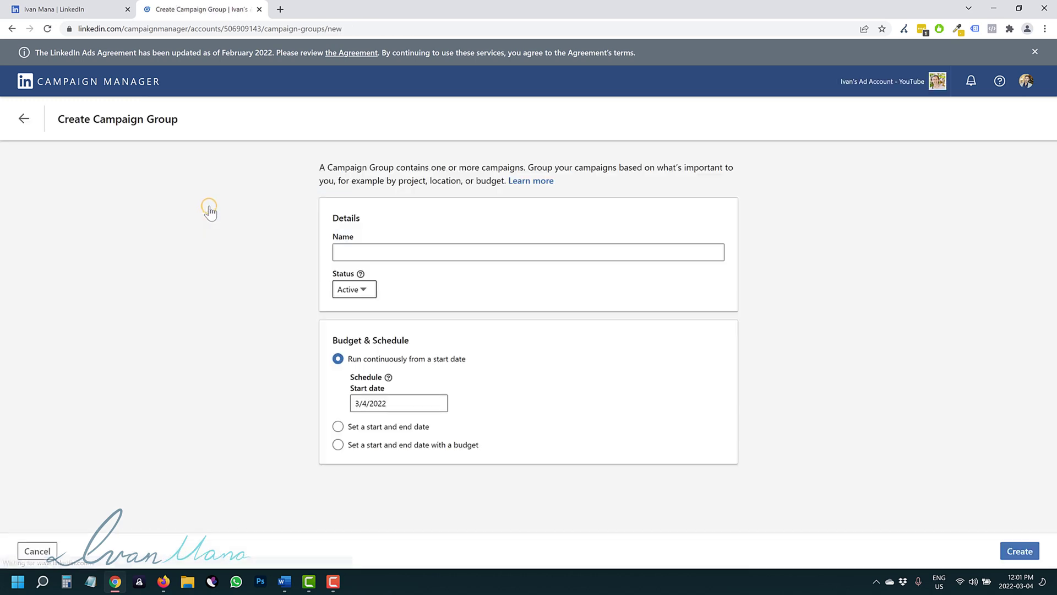
- Search Google for "learn how to play guitar" in a new browser tab and open ChordBuddy's How to Play the Guitar for Beginners result
{"action": "left_click", "coordinate": [280, 9]}
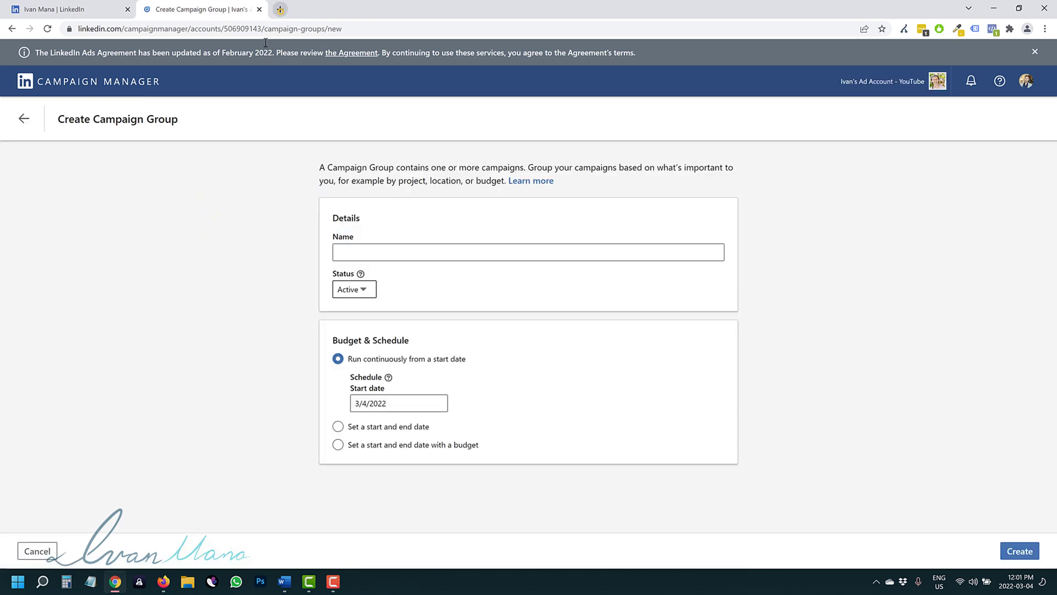
{"action": "type", "text": "lear"}
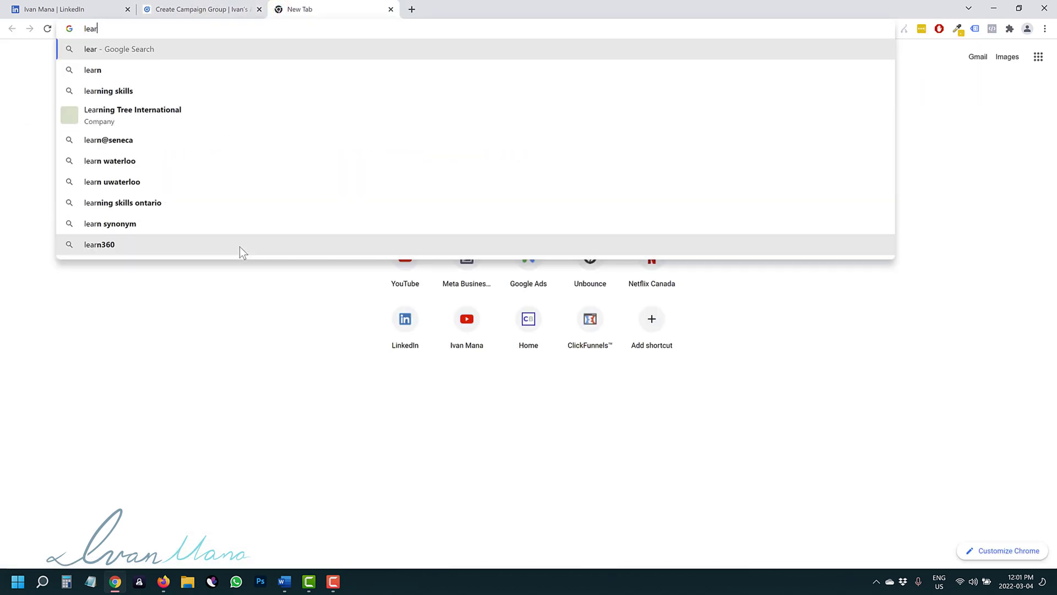
{"action": "type", "text": "n how to play guitar"}
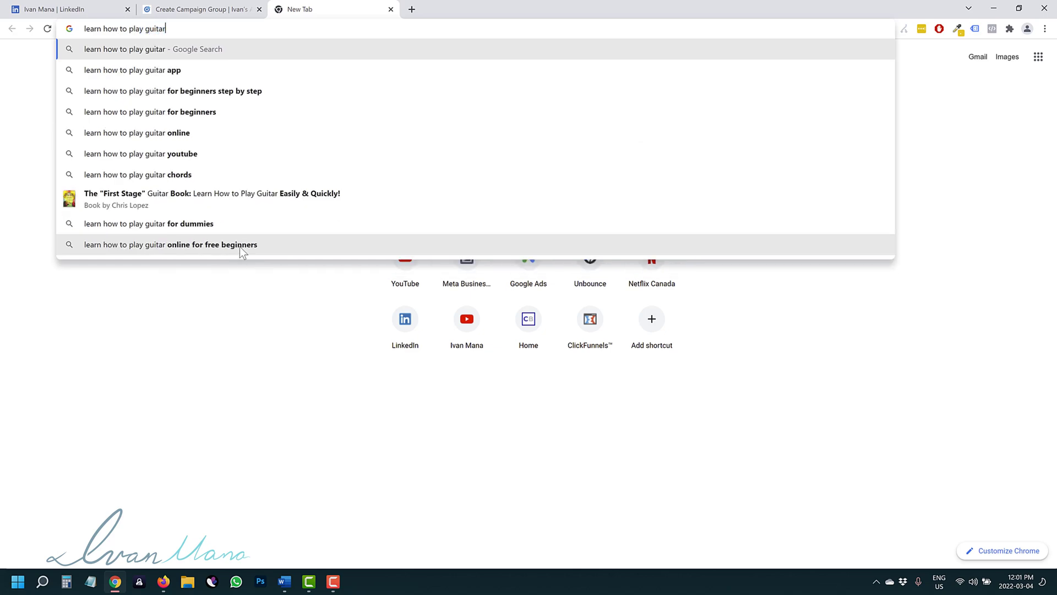
{"action": "key", "text": "Return"}
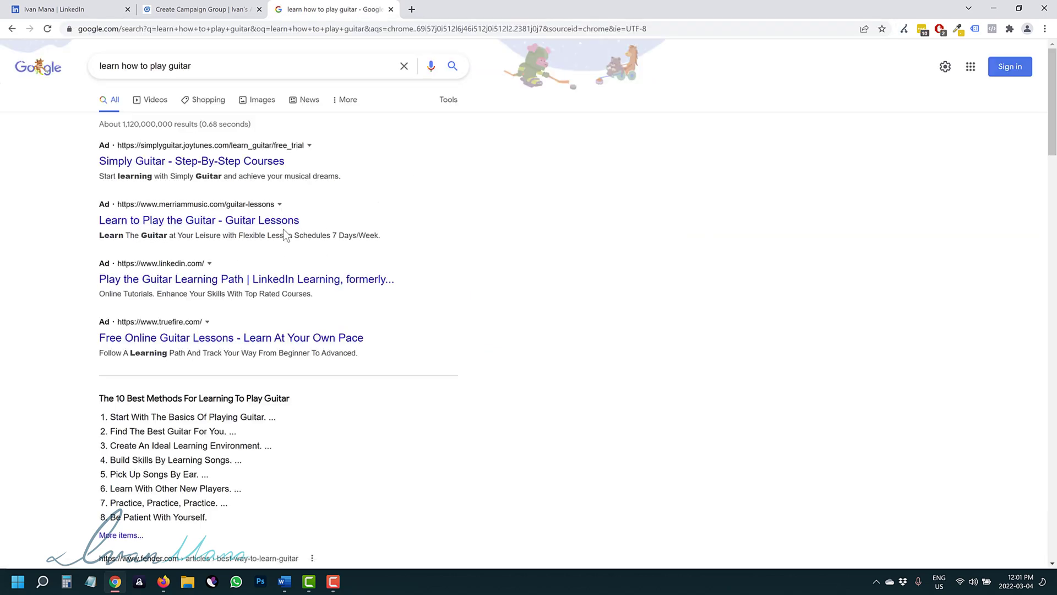
{"action": "scroll", "coordinate": [280, 243], "scroll_direction": "down", "scroll_amount": 10}
{"action": "scroll", "coordinate": [272, 267], "scroll_direction": "down", "scroll_amount": 15}
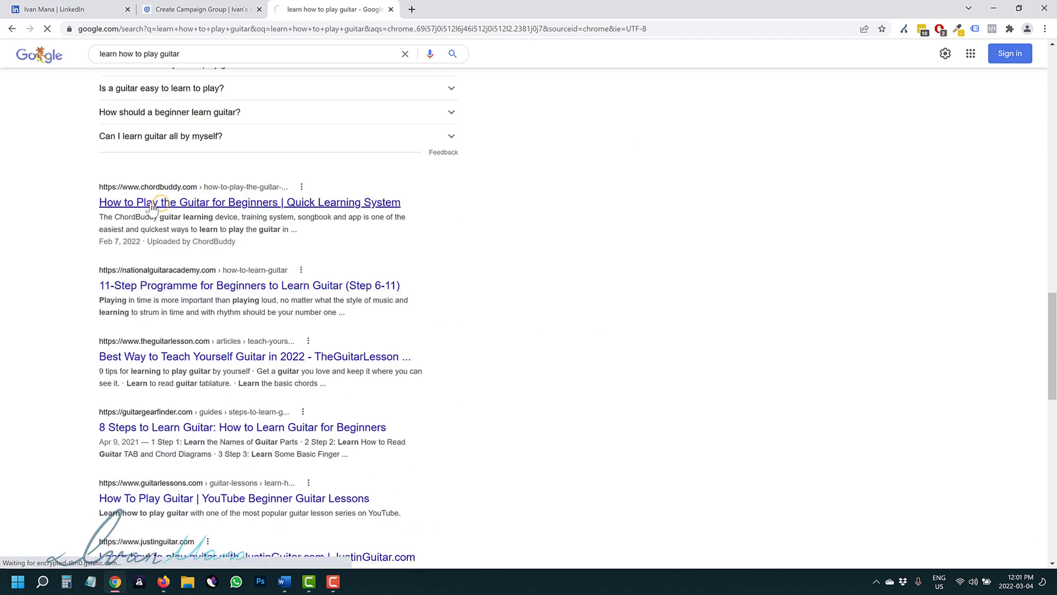
{"action": "left_click", "coordinate": [161, 200]}
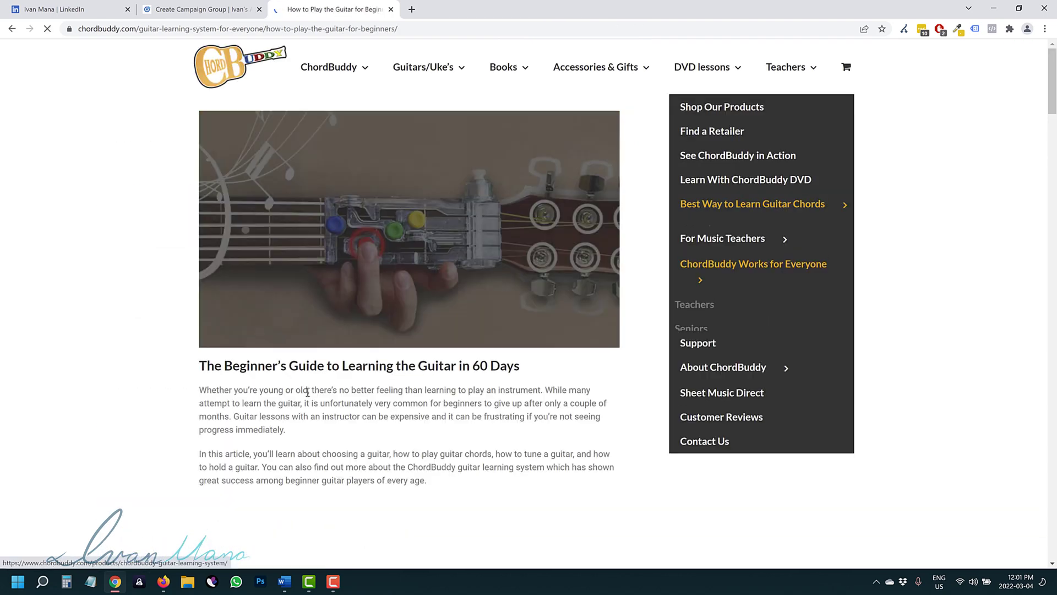
- Return to Campaign Manager and name the new campaign group "Chord Buddy - Learn Guitar"
{"action": "left_click", "coordinate": [202, 9]}
{"action": "left_click", "coordinate": [375, 252]}
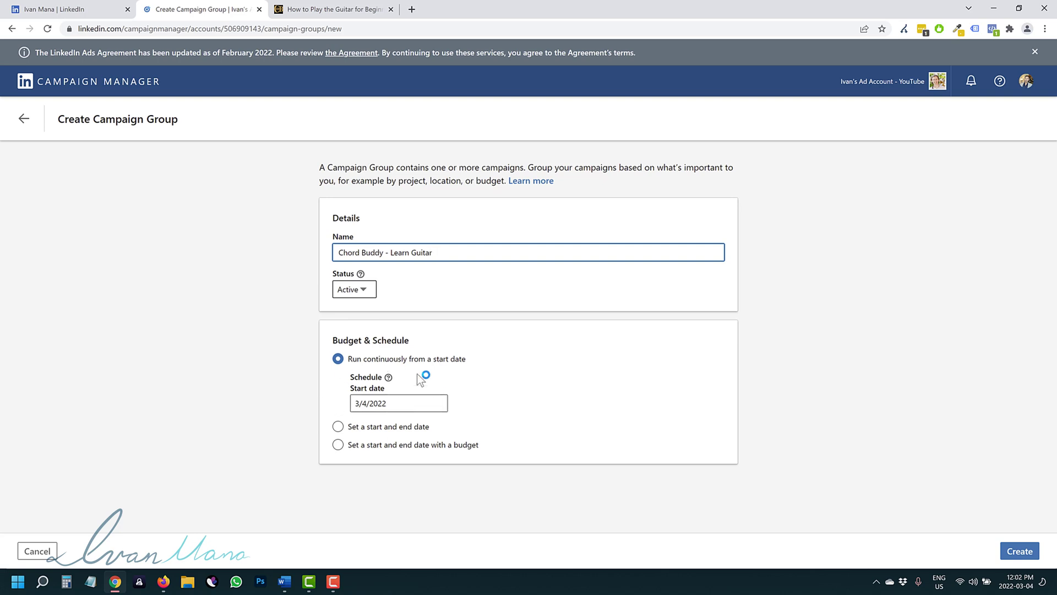
- Try the start-and-end-date schedules with and without a total budget of 100 USD, and return to running continuously from a start date
{"action": "left_click", "coordinate": [363, 428]}
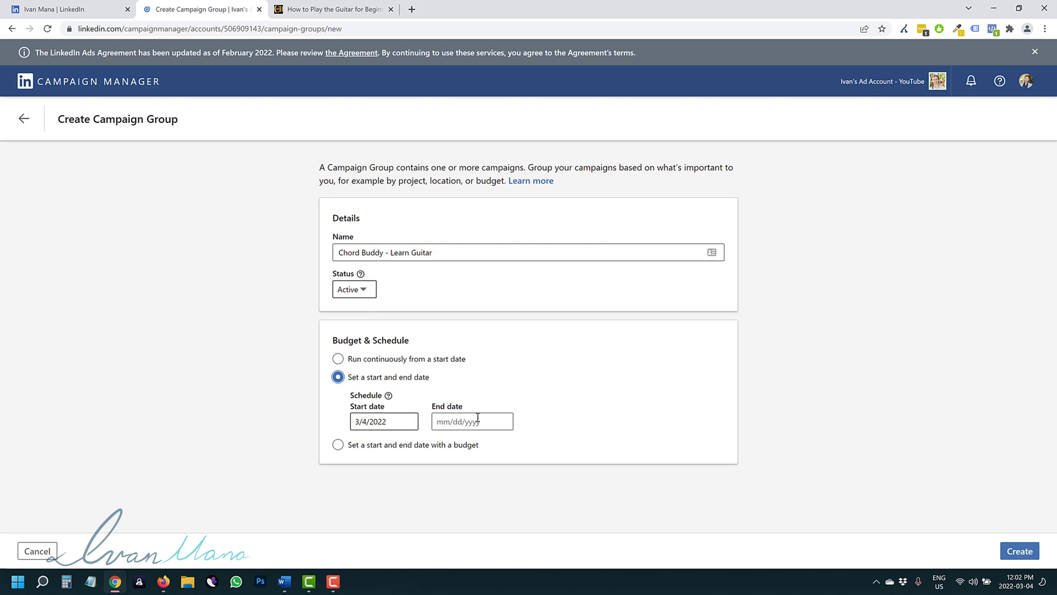
{"action": "left_click", "coordinate": [375, 443]}
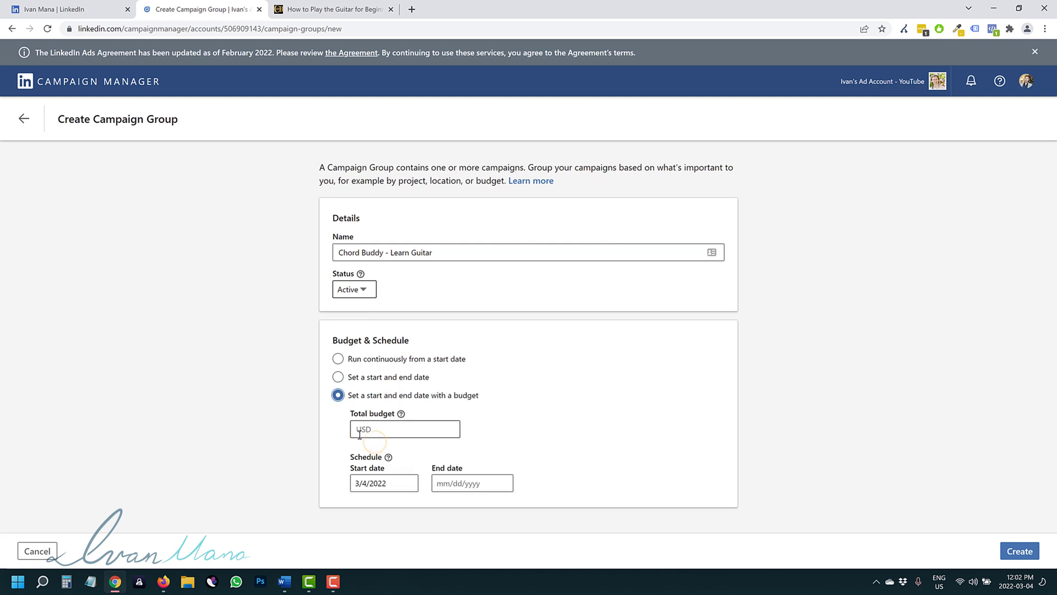
{"action": "left_click", "coordinate": [389, 432]}
{"action": "type", "text": "100"}
{"action": "left_click", "coordinate": [583, 378]}
{"action": "left_click", "coordinate": [365, 358]}
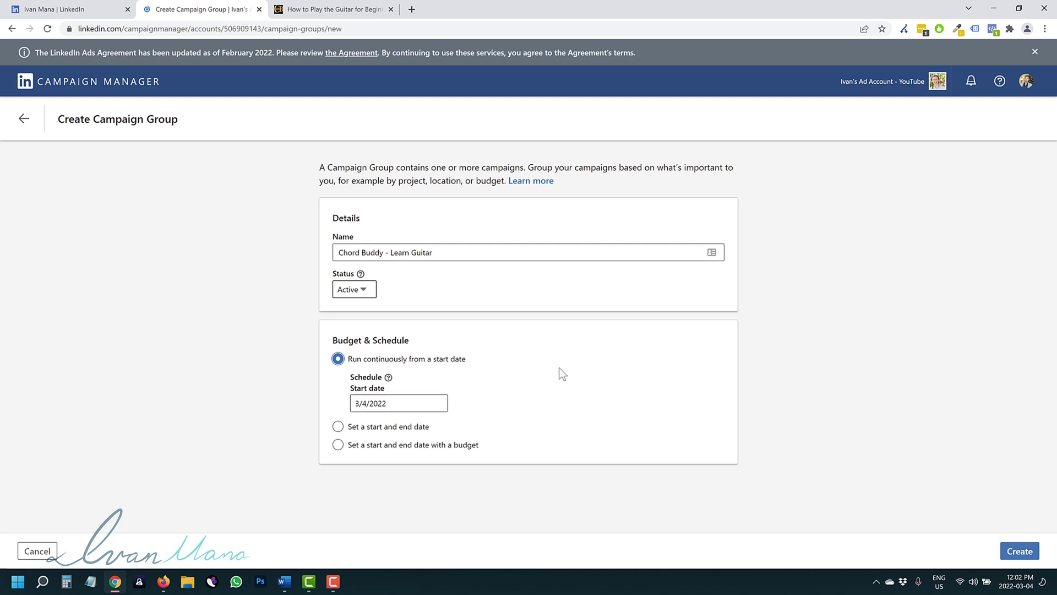
- Create the campaign group with the entered settings and open Chord Buddy - Learn Guitar from the campaign group list
{"action": "left_click", "coordinate": [1023, 552]}
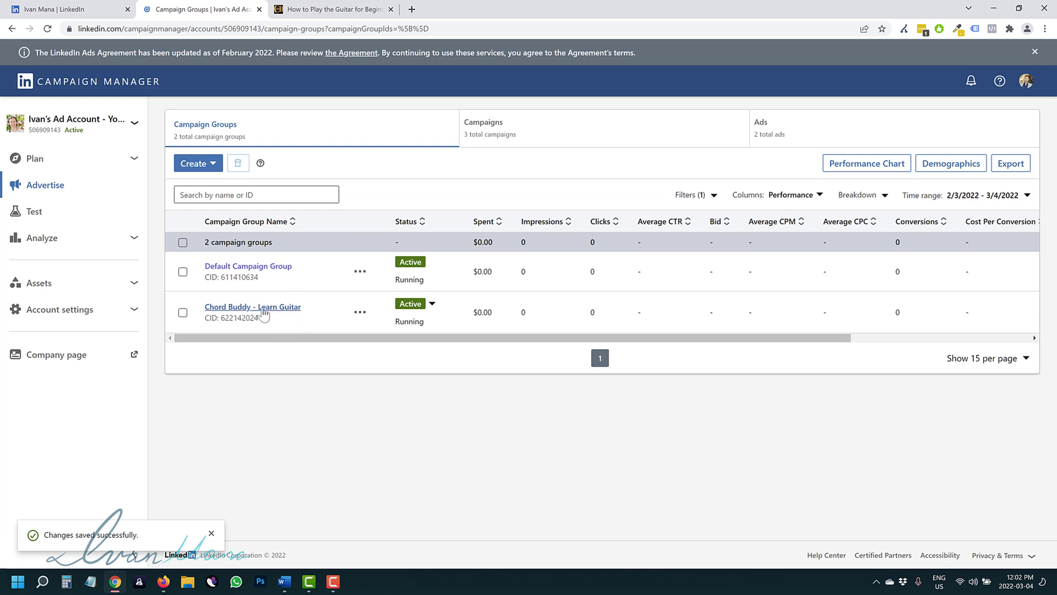
{"action": "left_click_drag", "start_coordinate": [201, 306], "coordinate": [452, 334]}
{"action": "left_click", "coordinate": [371, 413]}
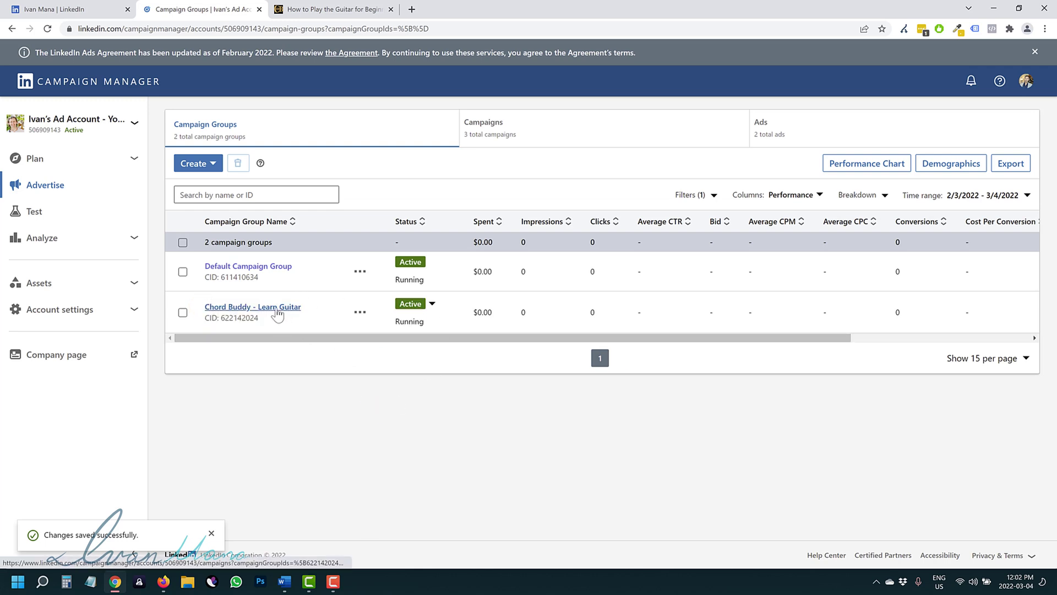
{"action": "left_click", "coordinate": [277, 309]}
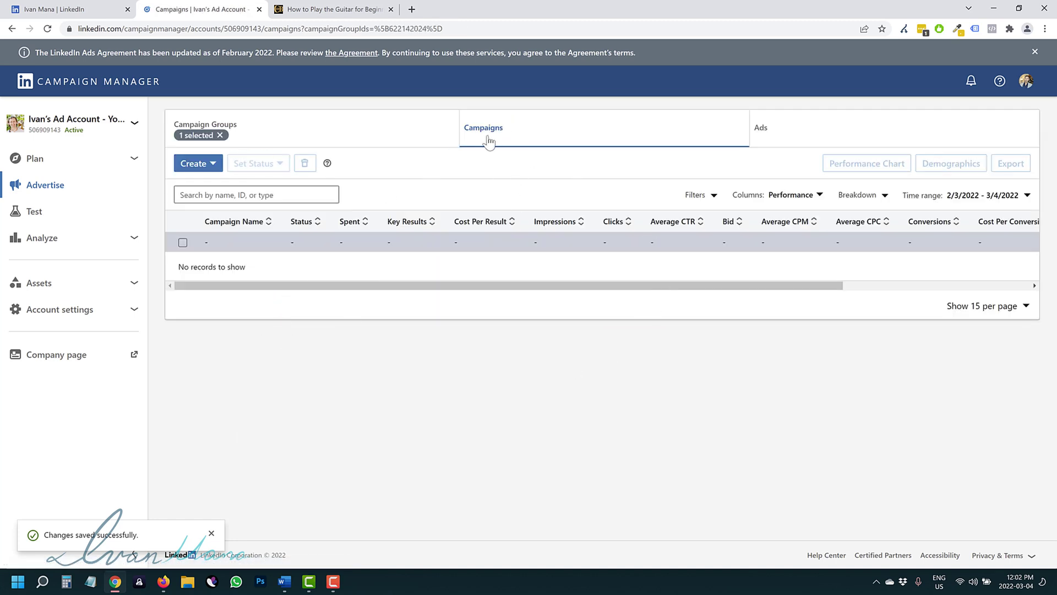
- Start a new campaign in the Chord Buddy - Learn Guitar group and proceed to the objective selection
{"action": "left_click", "coordinate": [209, 161]}
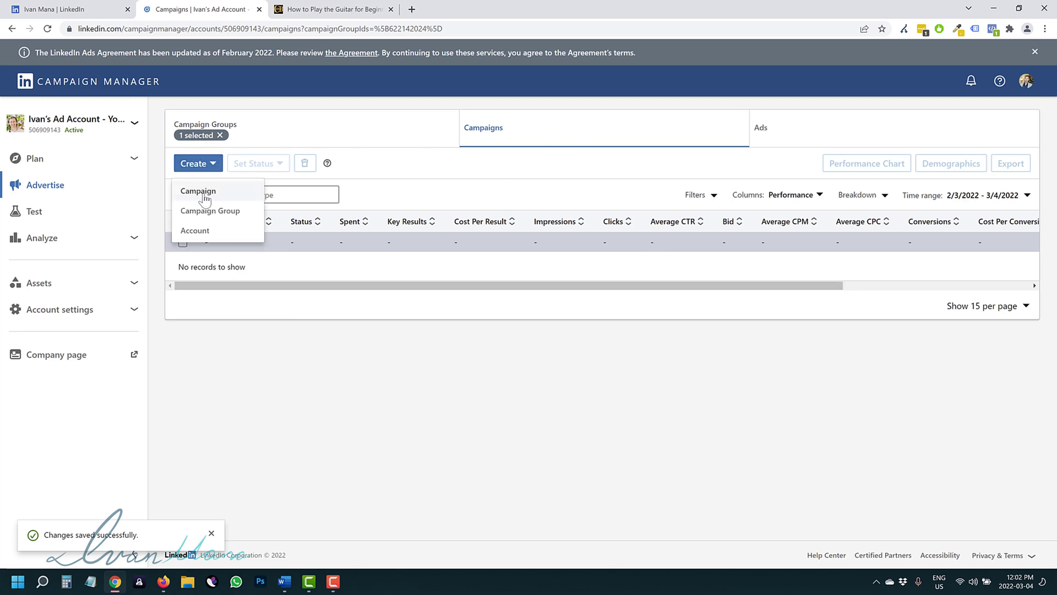
{"action": "left_click", "coordinate": [202, 194]}
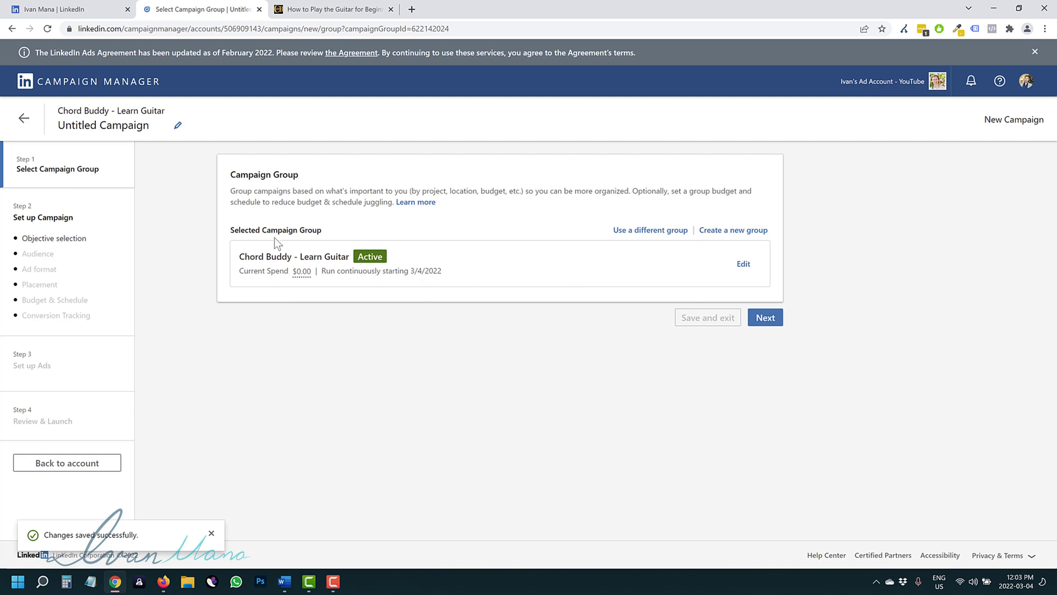
{"action": "left_click_drag", "start_coordinate": [232, 230], "coordinate": [321, 226]}
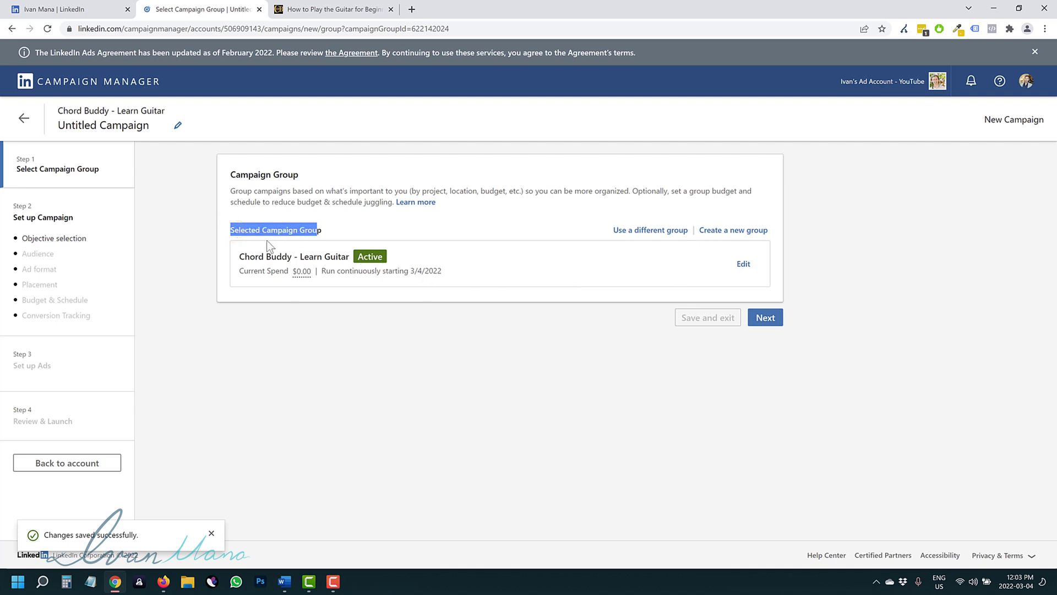
{"action": "triple_click", "coordinate": [246, 258]}
{"action": "left_click", "coordinate": [653, 369]}
{"action": "left_click", "coordinate": [768, 317]}
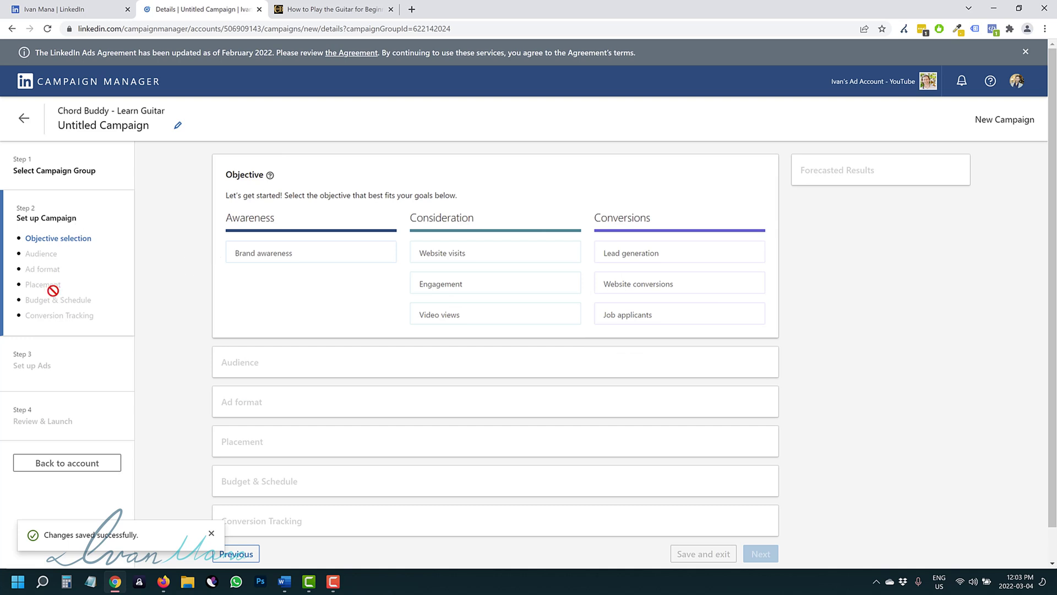
- Examine the awareness, consideration and conversion objectives and their descriptions, and compare Website visits with the ChordBuddy landing page
{"action": "double_click", "coordinate": [227, 175]}
{"action": "left_click", "coordinate": [368, 176]}
{"action": "mouse_move", "coordinate": [494, 255]}
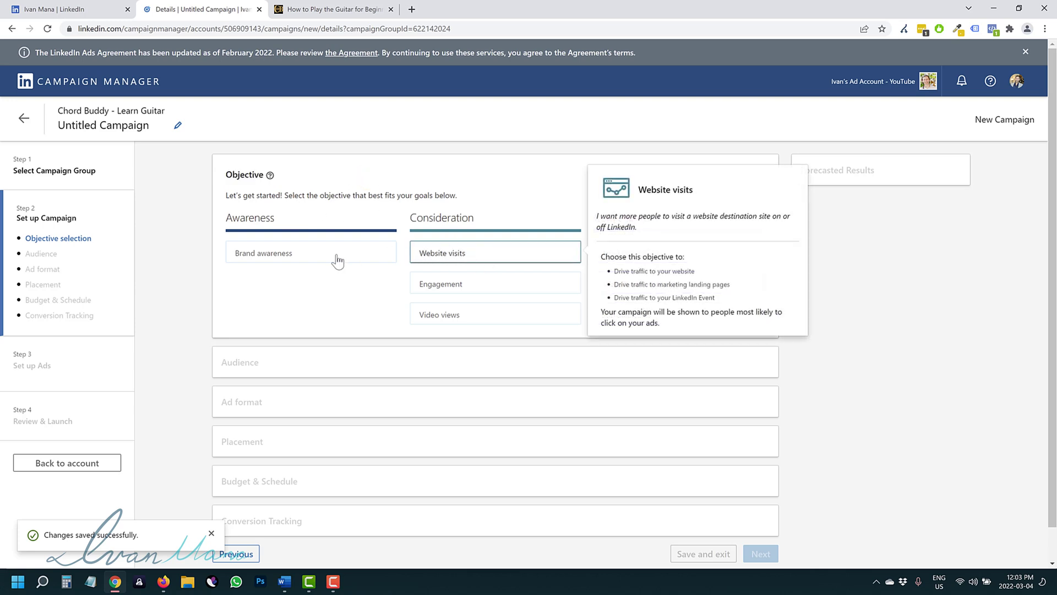
{"action": "mouse_move", "coordinate": [330, 262]}
{"action": "mouse_move", "coordinate": [471, 315]}
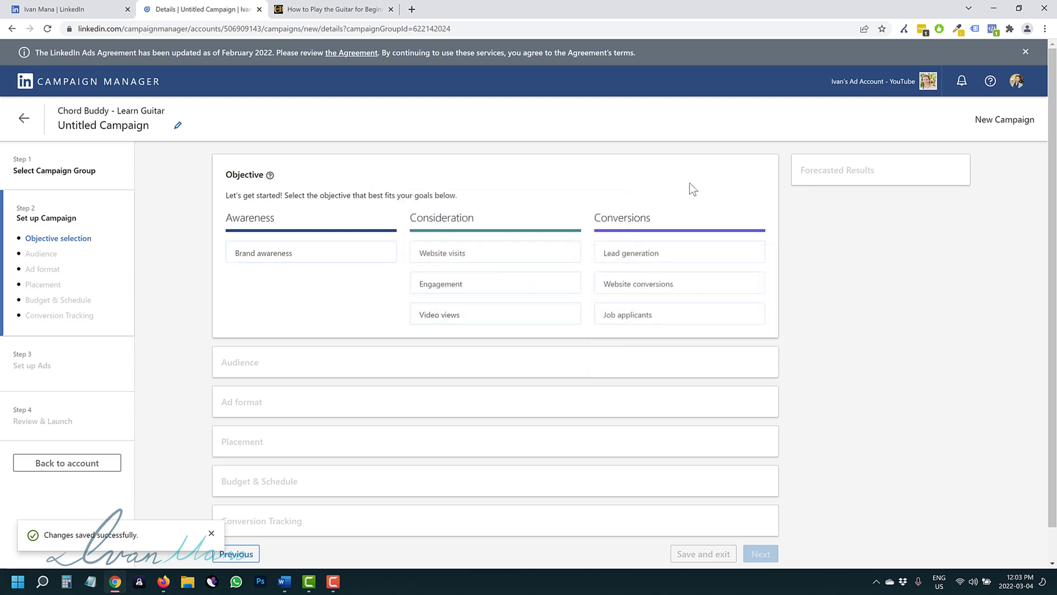
{"action": "mouse_move", "coordinate": [647, 261]}
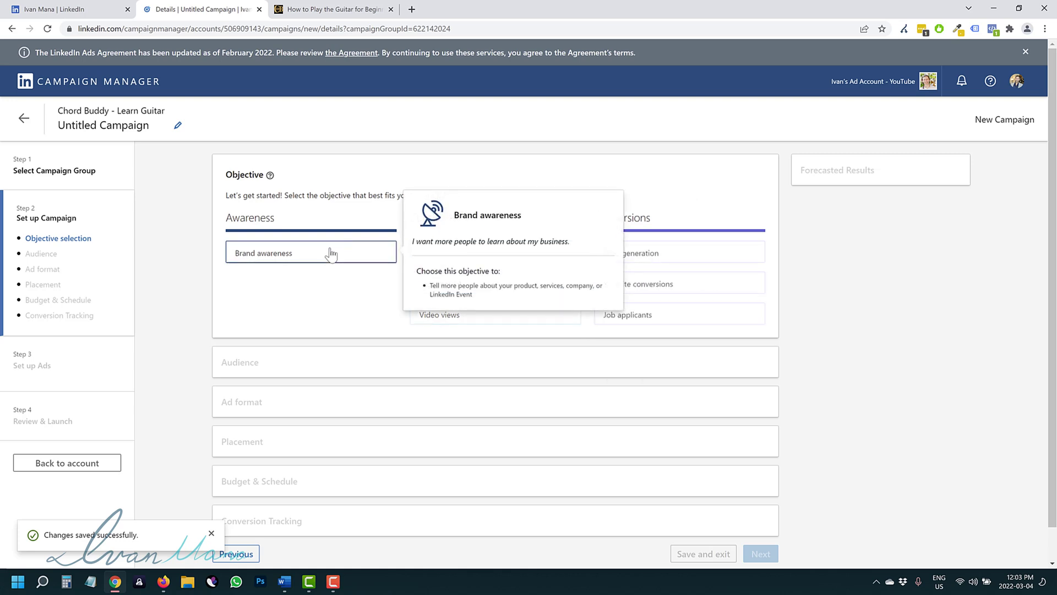
{"action": "mouse_move", "coordinate": [540, 252]}
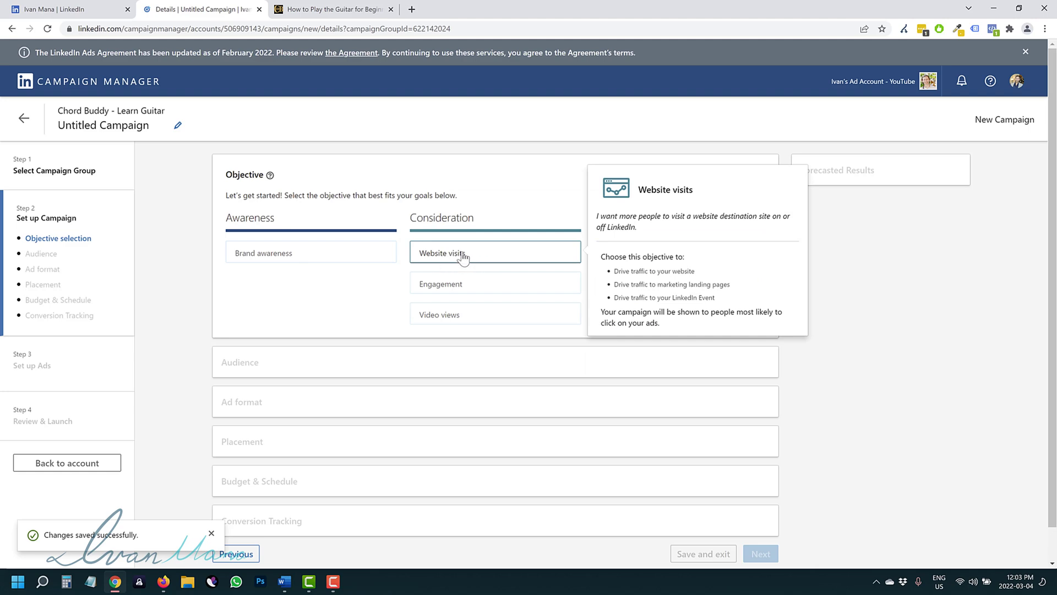
{"action": "key", "text": "ctrl+Tab"}
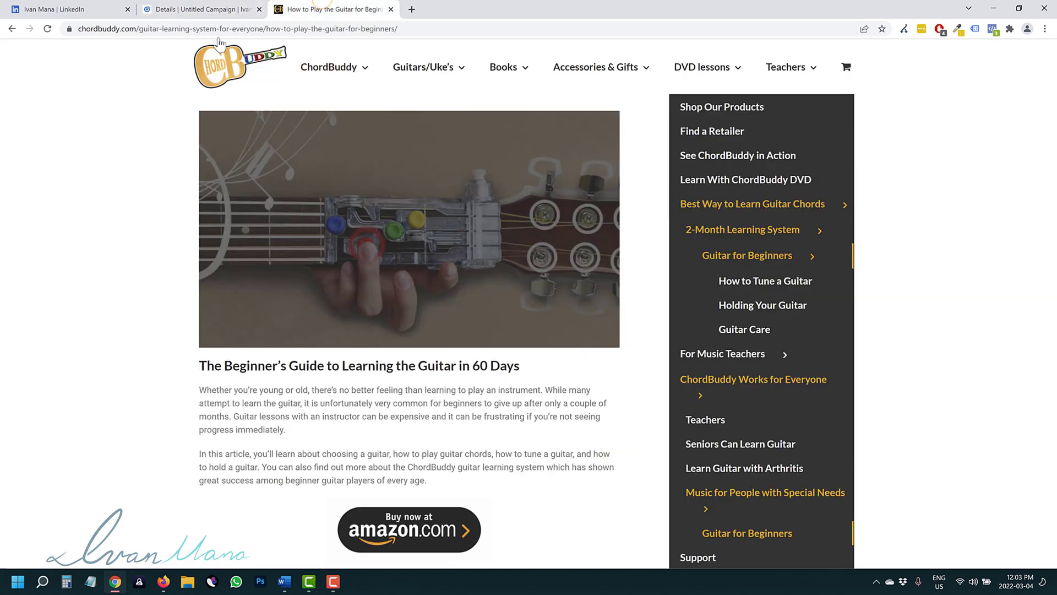
{"action": "key", "text": "ctrl+shift+Tab"}
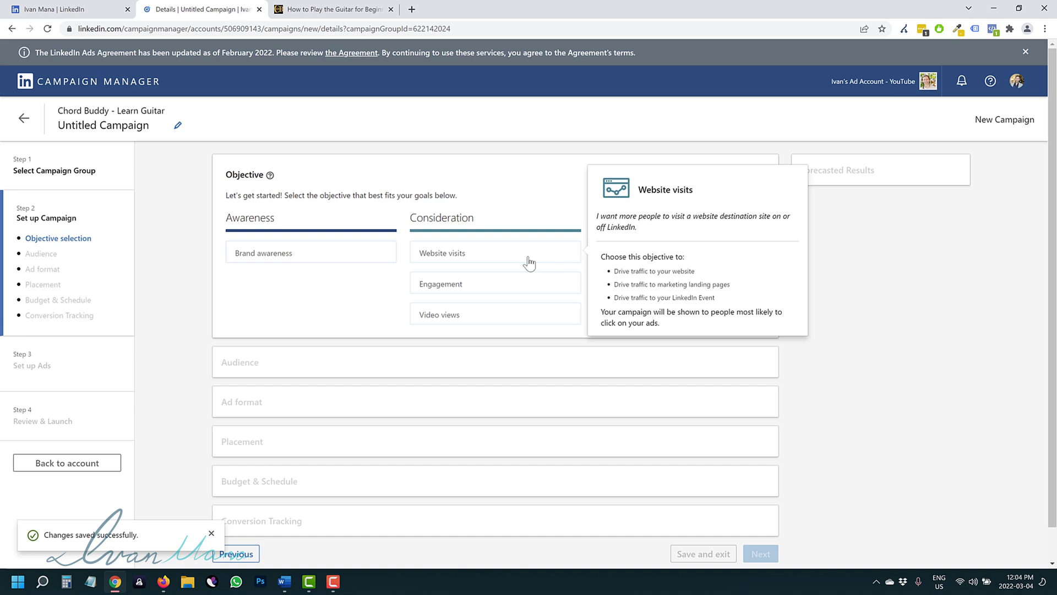
- Choose Website visits as the campaign objective
{"action": "mouse_move", "coordinate": [656, 286]}
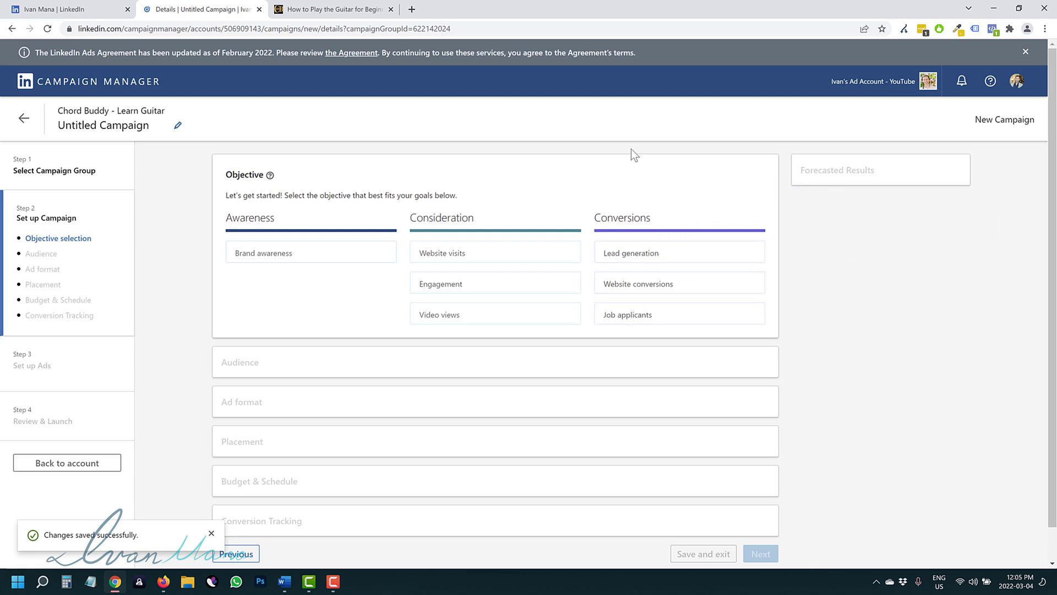
{"action": "mouse_move", "coordinate": [474, 255]}
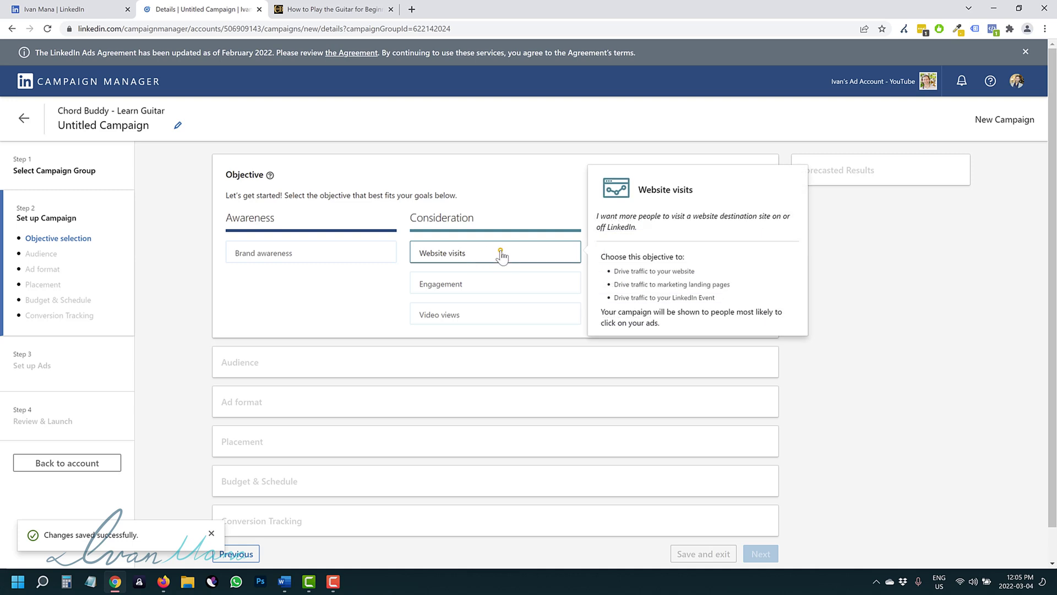
{"action": "left_click", "coordinate": [501, 252]}
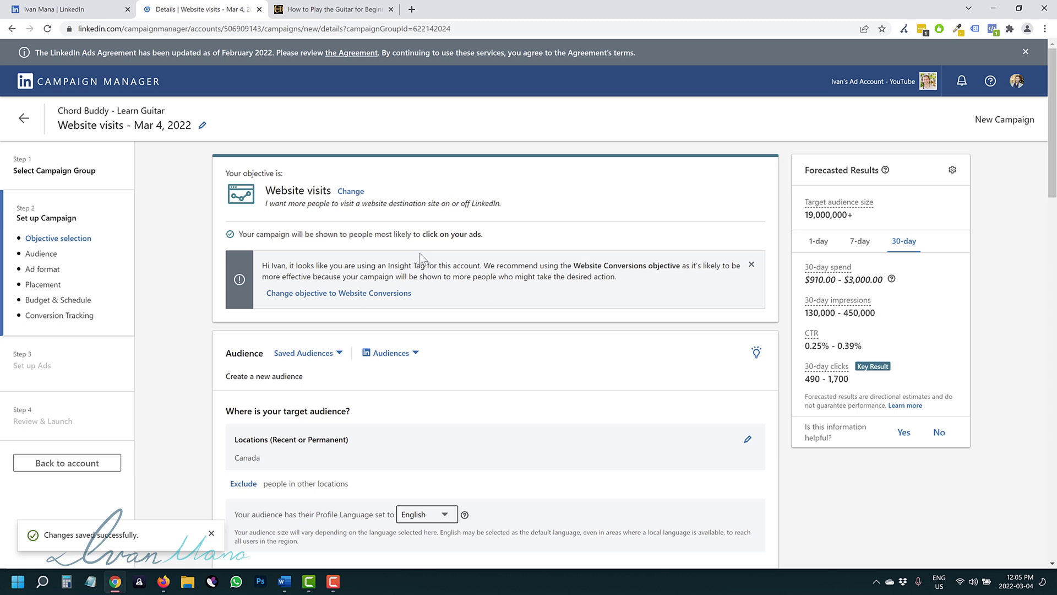
- Edit the target audience's locations and add United States alongside Canada
{"action": "scroll", "coordinate": [420, 254], "scroll_direction": "down", "scroll_amount": 2}
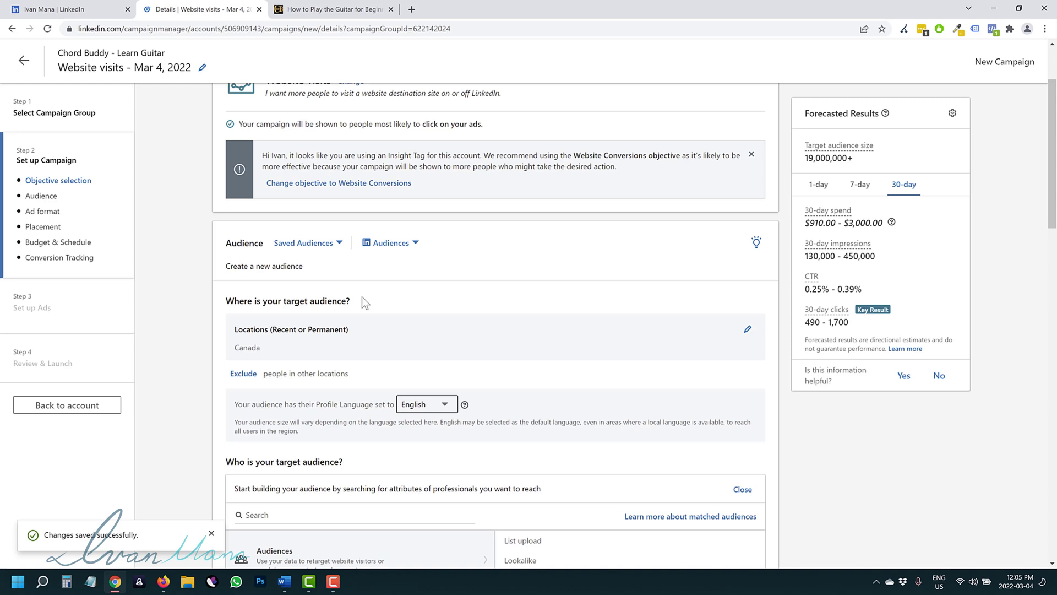
{"action": "scroll", "coordinate": [324, 278], "scroll_direction": "down", "scroll_amount": 1}
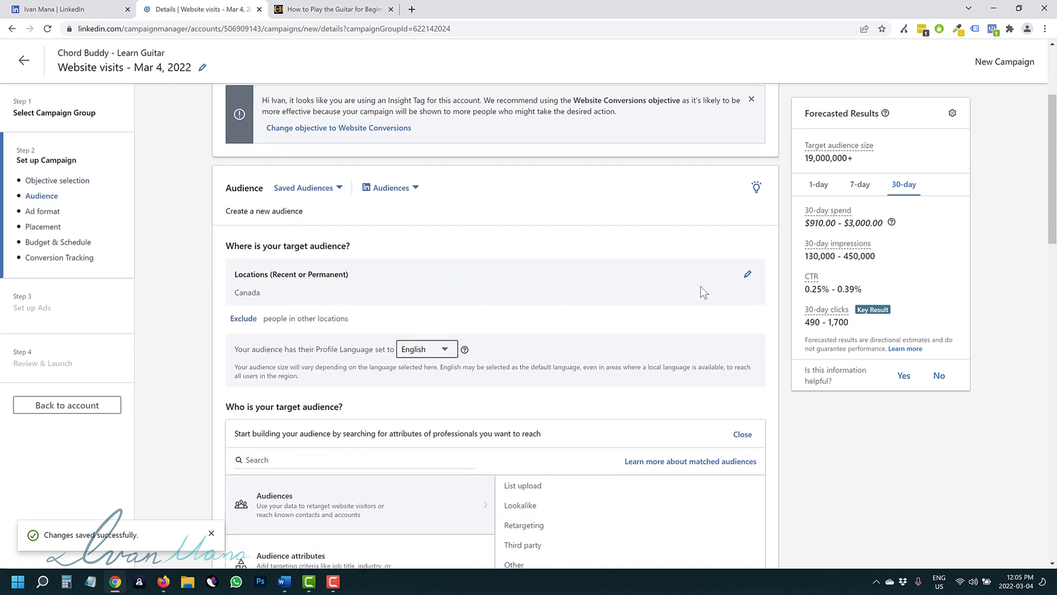
{"action": "left_click", "coordinate": [748, 277]}
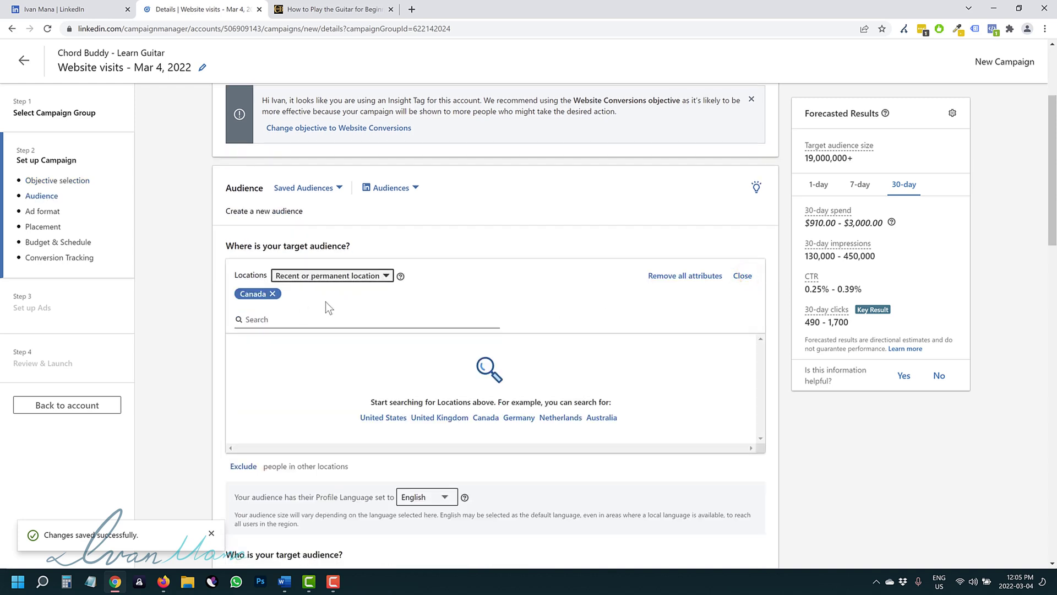
{"action": "left_click", "coordinate": [295, 316]}
{"action": "type", "text": "united states"}
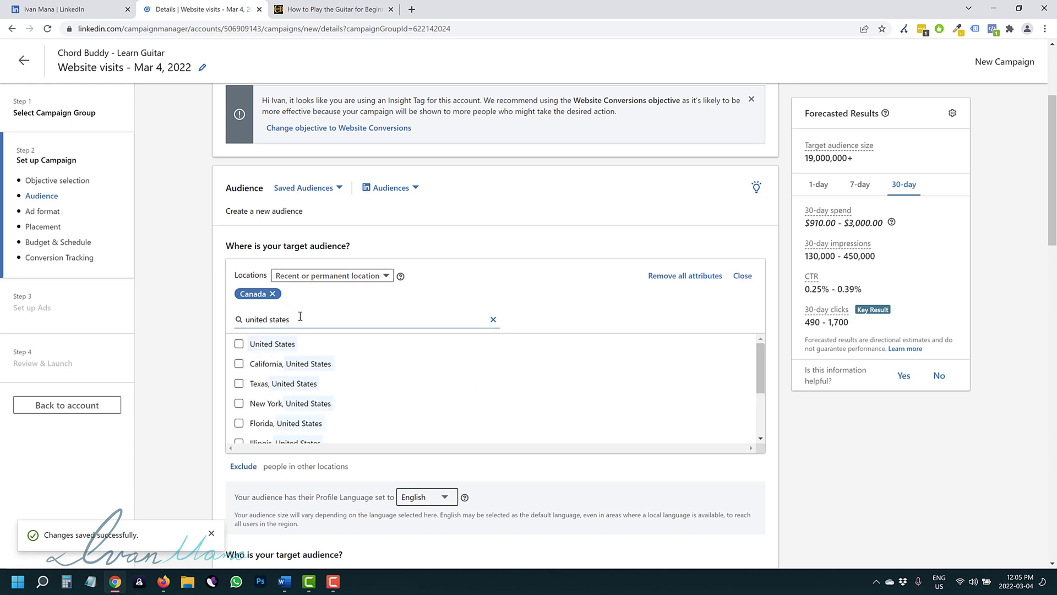
{"action": "left_click", "coordinate": [498, 338]}
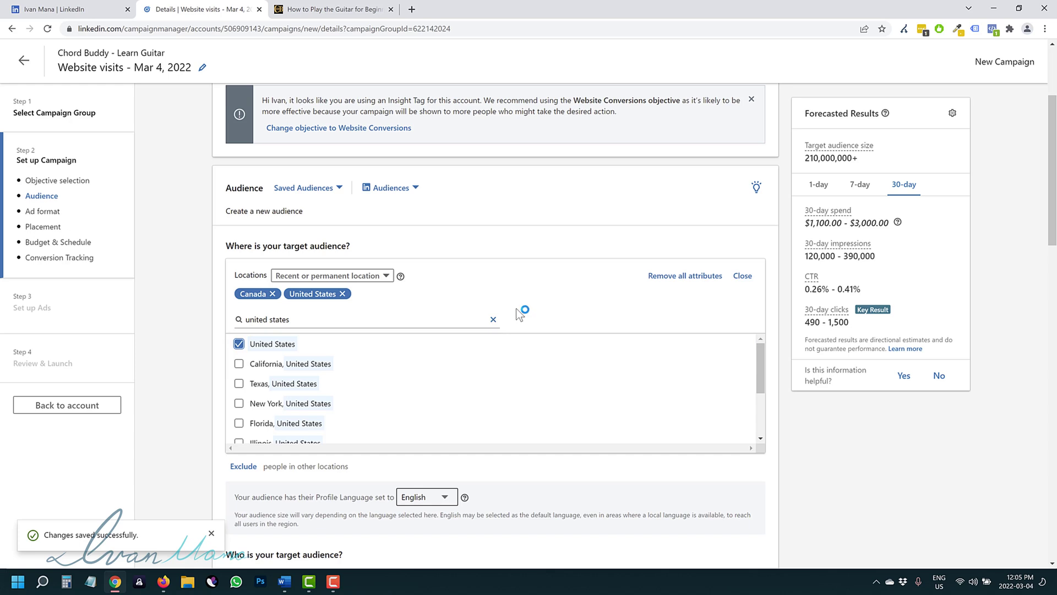
- Add Australia to the target audience's locations
{"action": "left_click", "coordinate": [304, 319]}
{"action": "triple_click", "coordinate": [305, 319]}
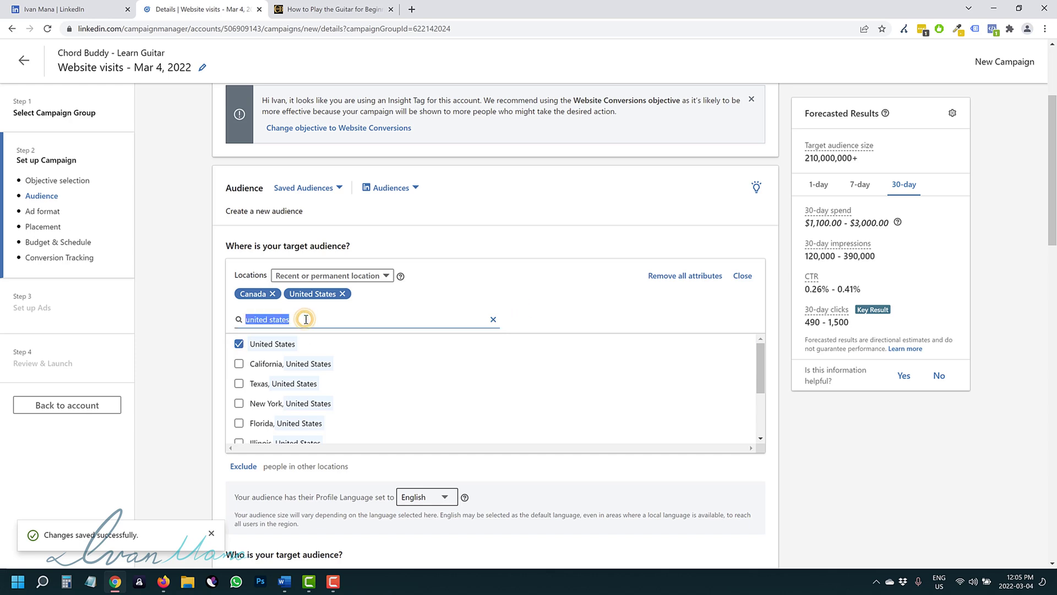
{"action": "type", "text": "australia"}
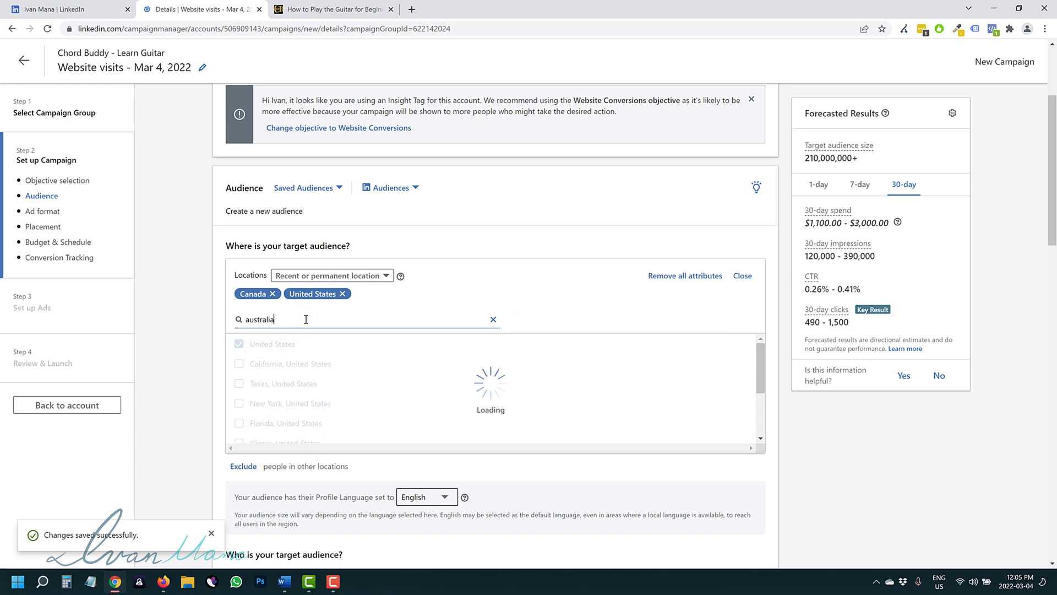
{"action": "left_click", "coordinate": [239, 344]}
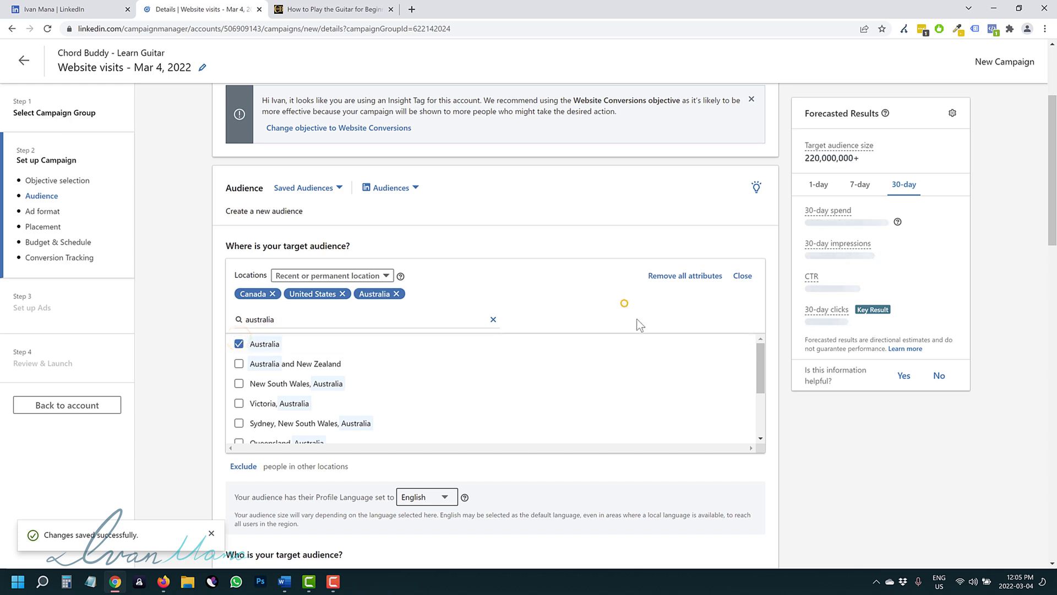
- Finish editing the target locations with Canada, United States and Australia selected
{"action": "left_click", "coordinate": [492, 320]}
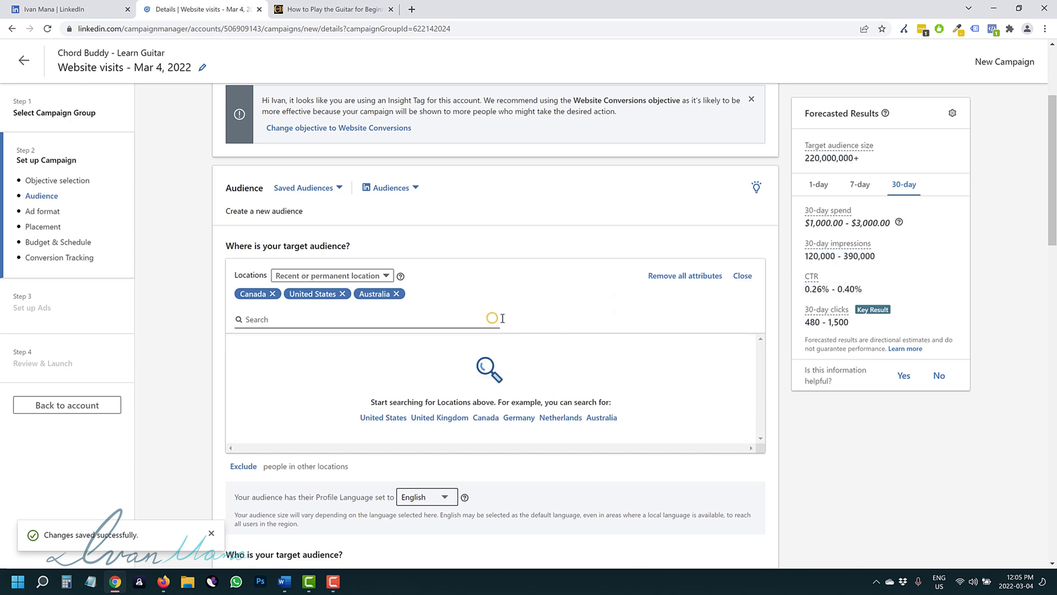
{"action": "left_click", "coordinate": [742, 275]}
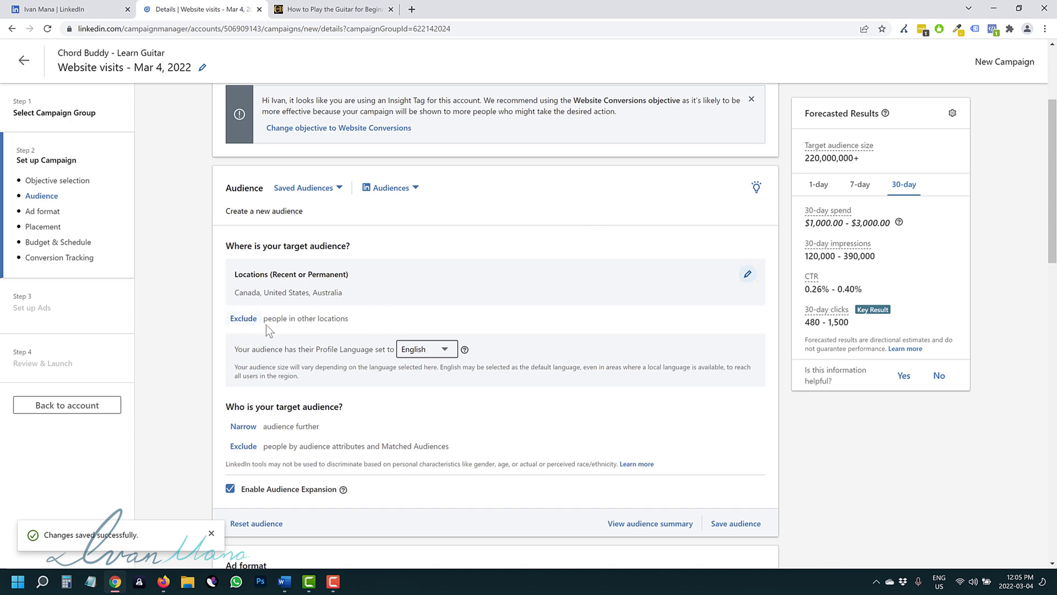
{"action": "left_click_drag", "start_coordinate": [315, 298], "coordinate": [310, 295]}
- Try excluding New York, United States from the target locations, and remove that exclusion
{"action": "left_click", "coordinate": [244, 319]}
{"action": "left_click", "coordinate": [271, 355]}
{"action": "type", "text": "new york"}
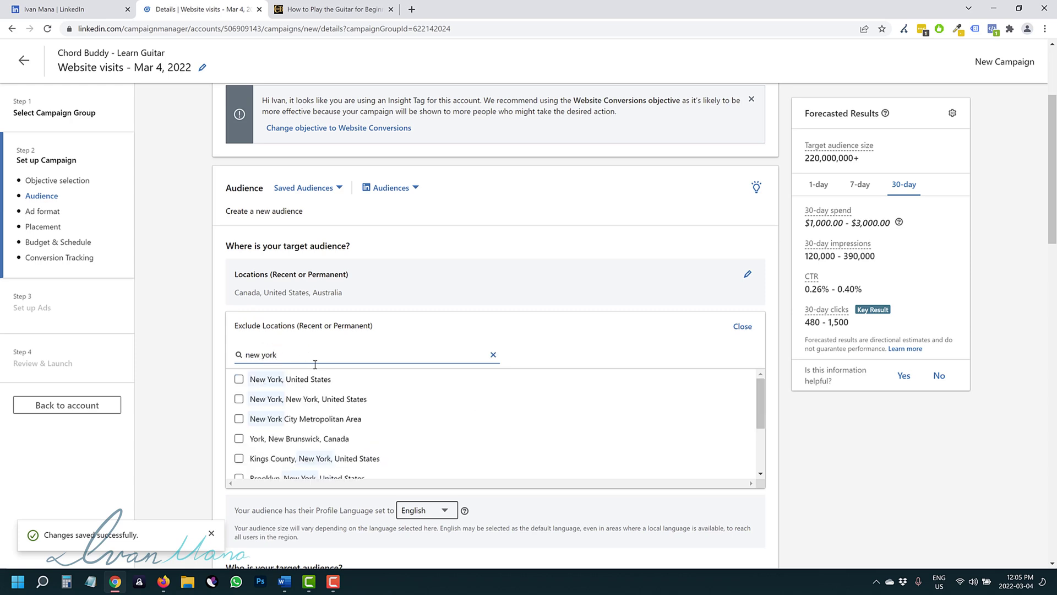
{"action": "left_click", "coordinate": [239, 379]}
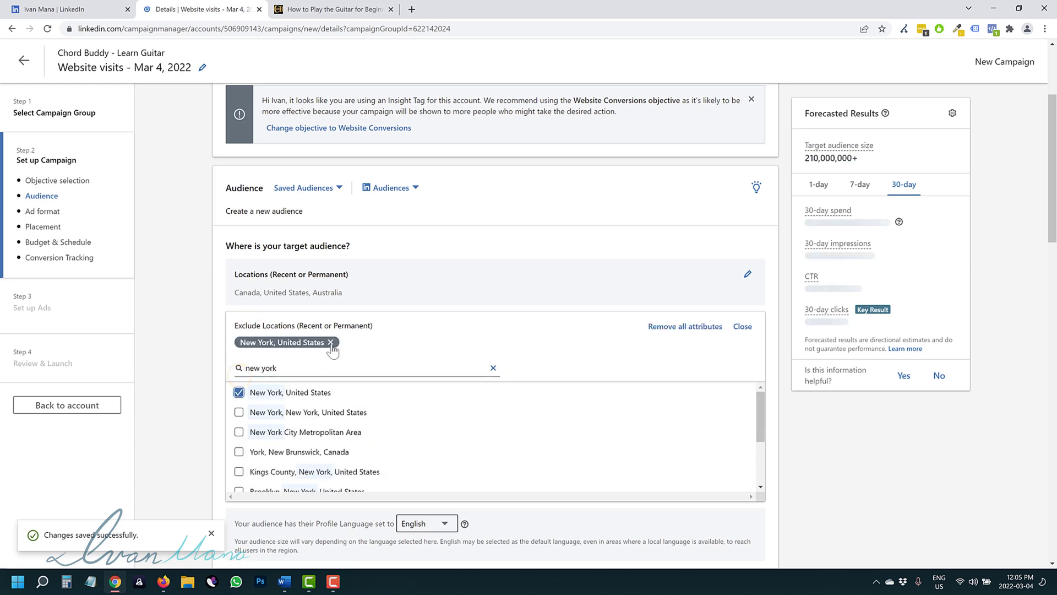
{"action": "left_click", "coordinate": [743, 326]}
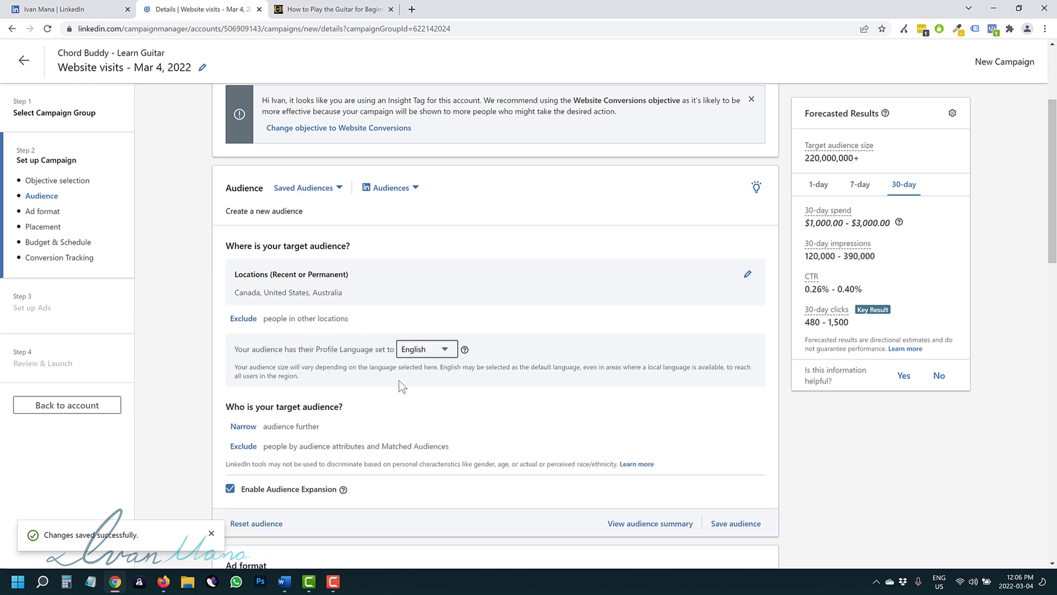
- Start narrowing the target audience further and open the audience attribute categories
{"action": "scroll", "coordinate": [402, 386], "scroll_direction": "down", "scroll_amount": 2}
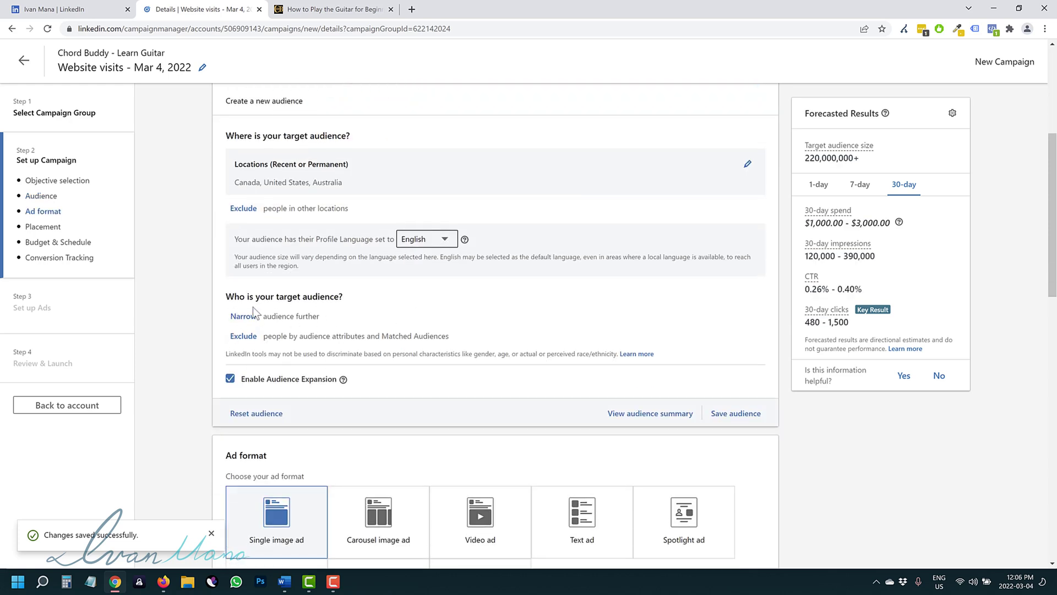
{"action": "left_click_drag", "start_coordinate": [232, 297], "coordinate": [530, 386]}
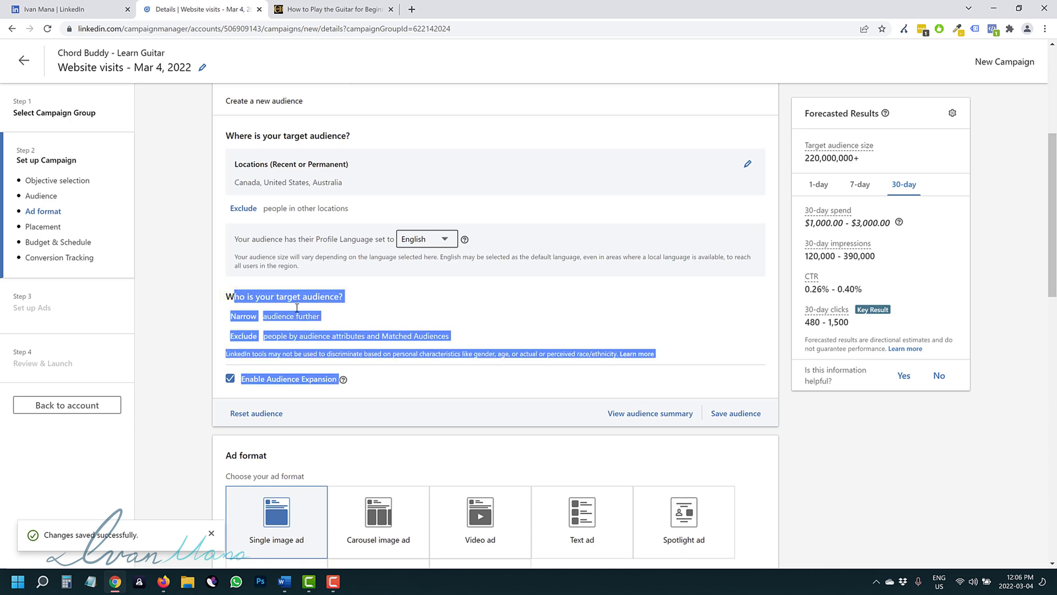
{"action": "left_click", "coordinate": [285, 295]}
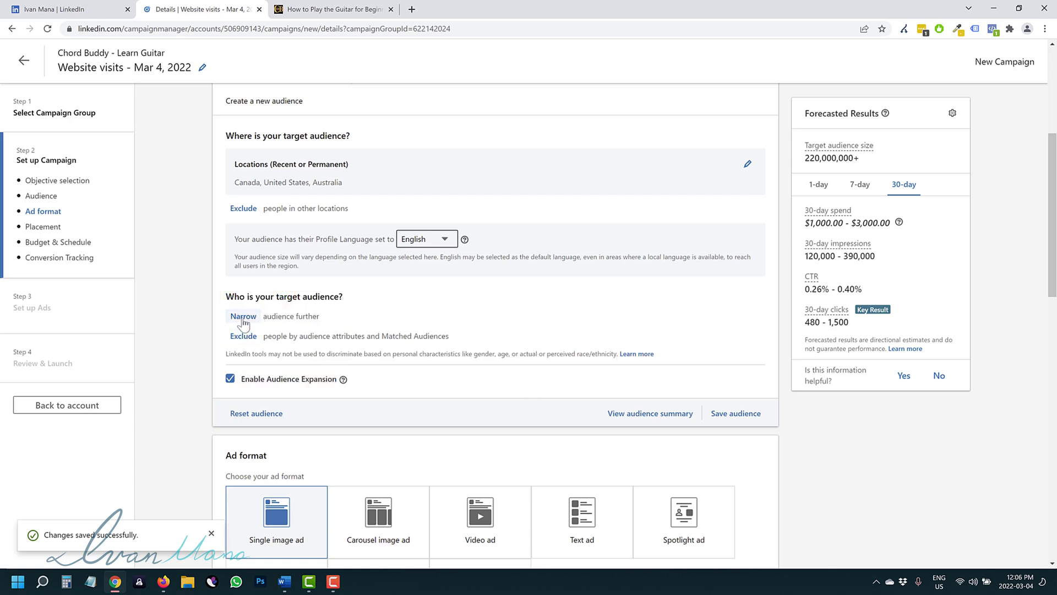
{"action": "left_click", "coordinate": [243, 317]}
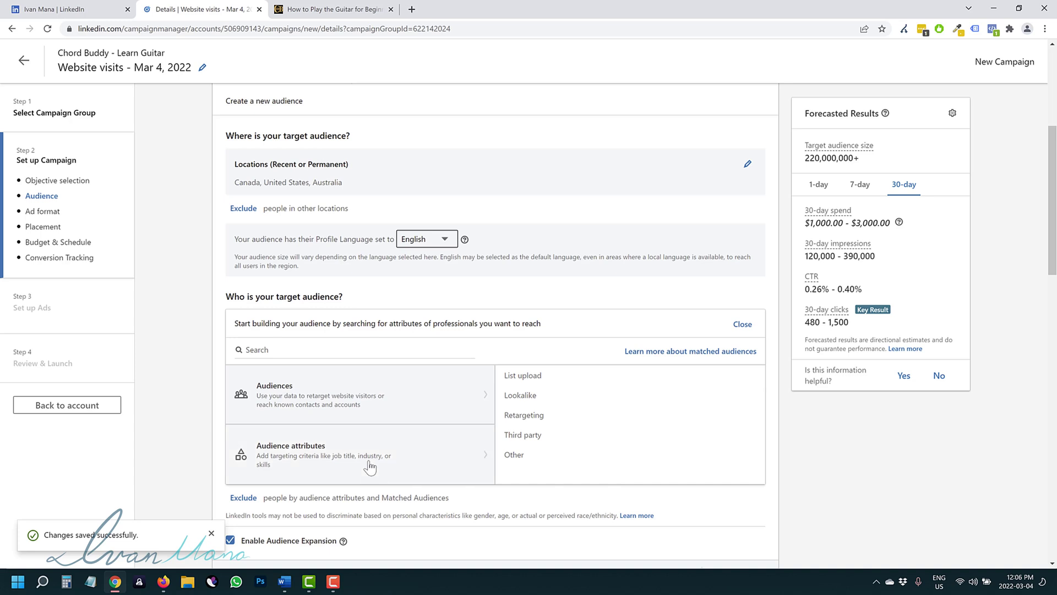
{"action": "left_click", "coordinate": [319, 462]}
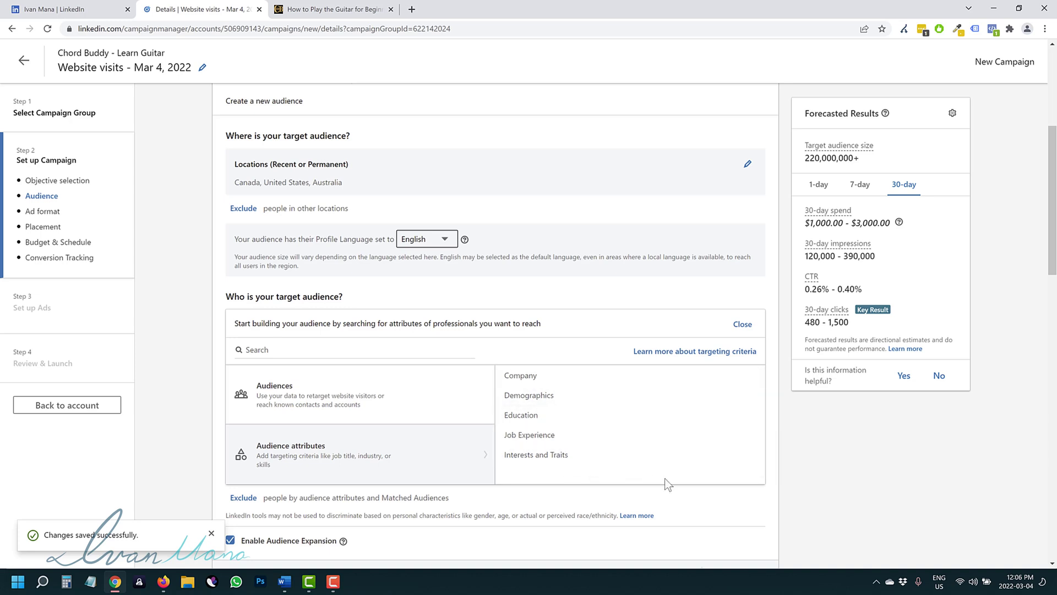
- Examine the member age ranges and gender options in Demographics, accepting the non-discrimination certification for each
{"action": "left_click", "coordinate": [581, 396]}
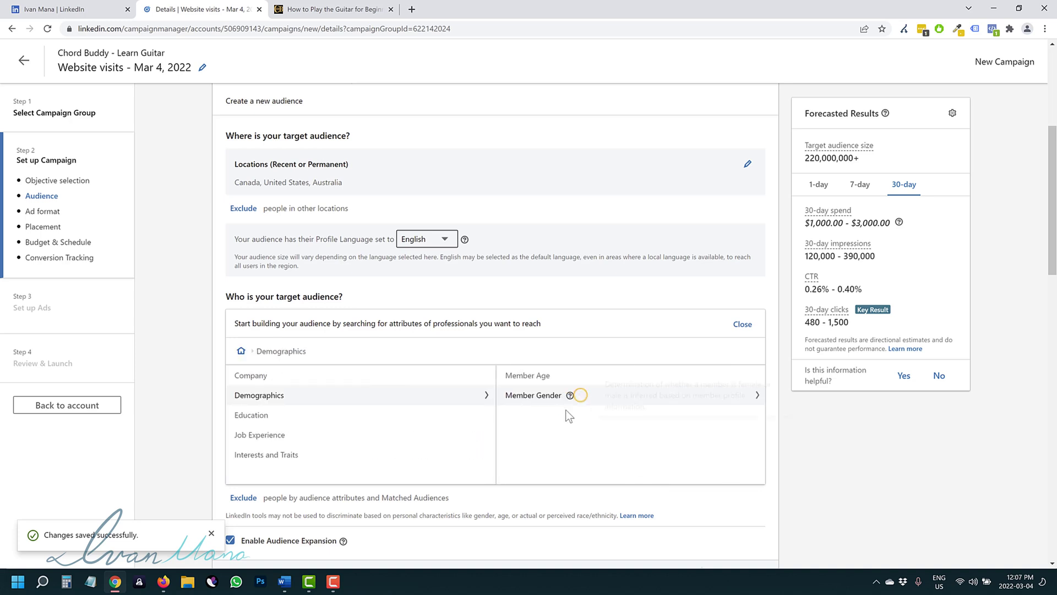
{"action": "left_click", "coordinate": [579, 376]}
{"action": "left_click", "coordinate": [239, 379]}
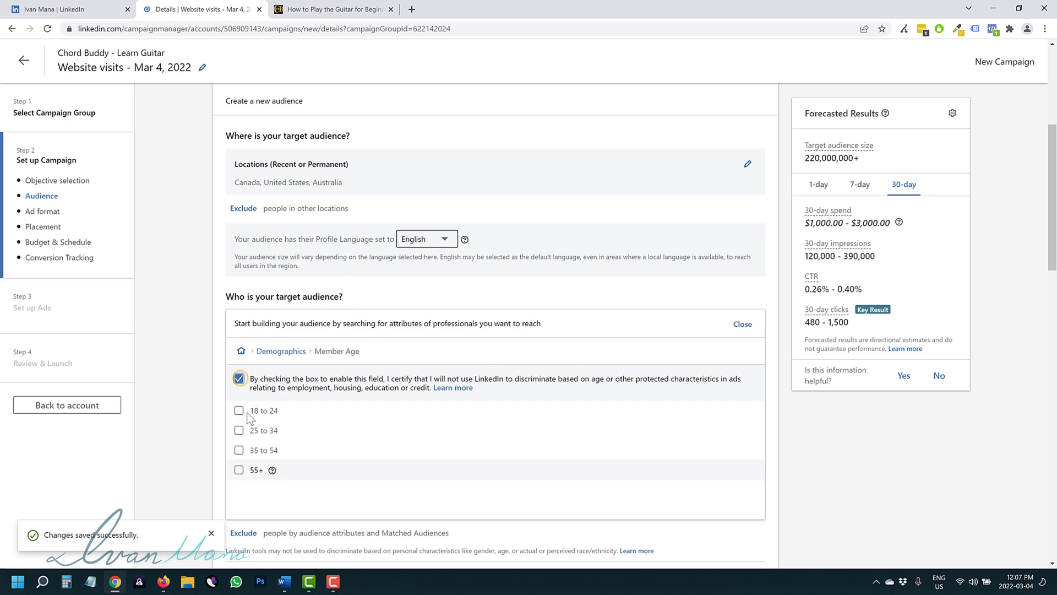
{"action": "left_click", "coordinate": [287, 353]}
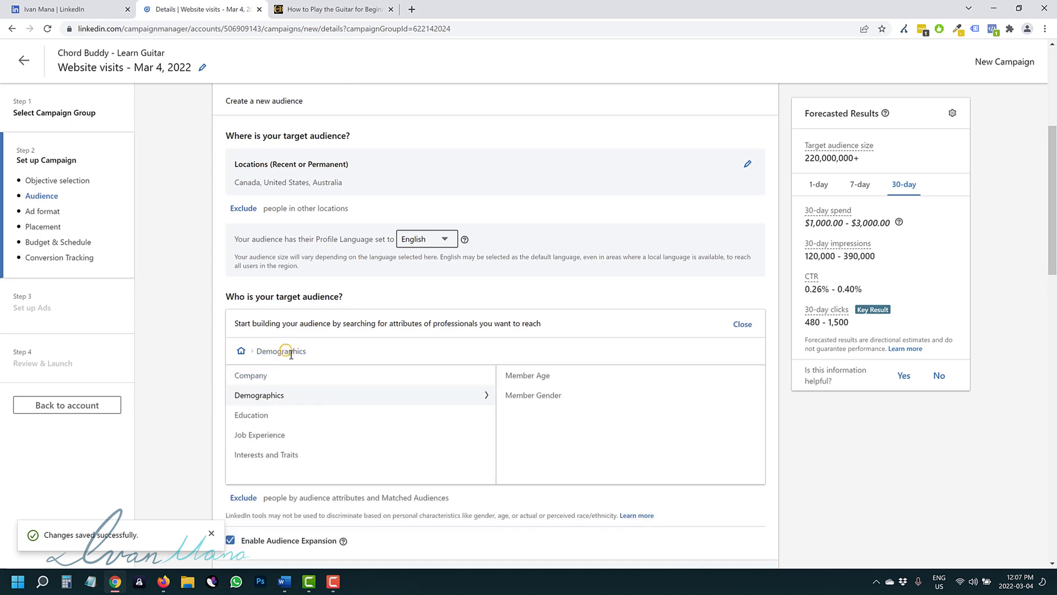
{"action": "left_click", "coordinate": [553, 398]}
{"action": "left_click", "coordinate": [239, 378]}
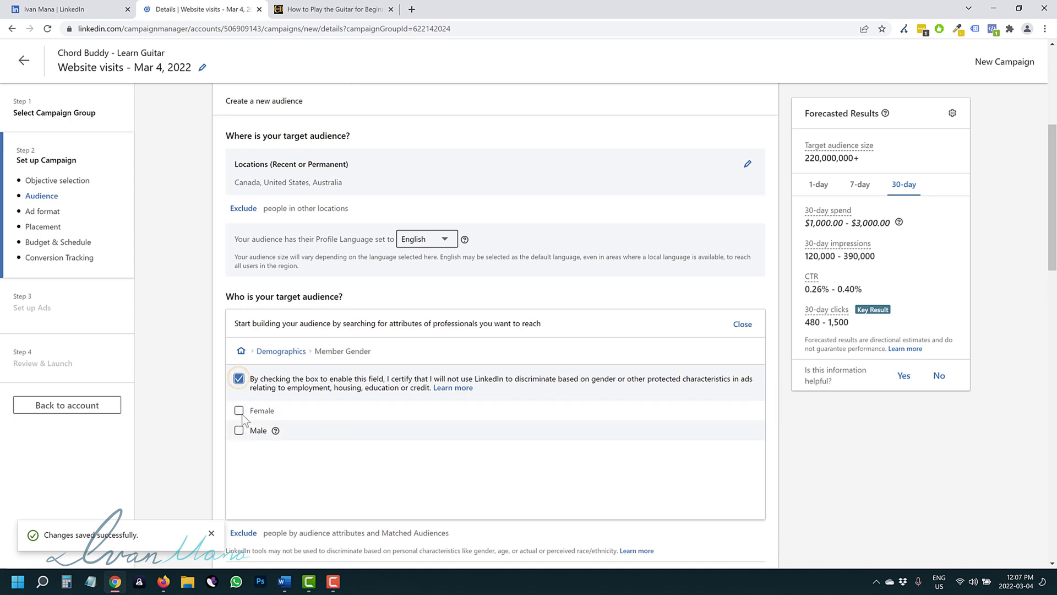
{"action": "left_click", "coordinate": [273, 353]}
- Examine the job functions offered among the Job Experience attributes
{"action": "left_click", "coordinate": [274, 436]}
{"action": "left_click", "coordinate": [526, 376]}
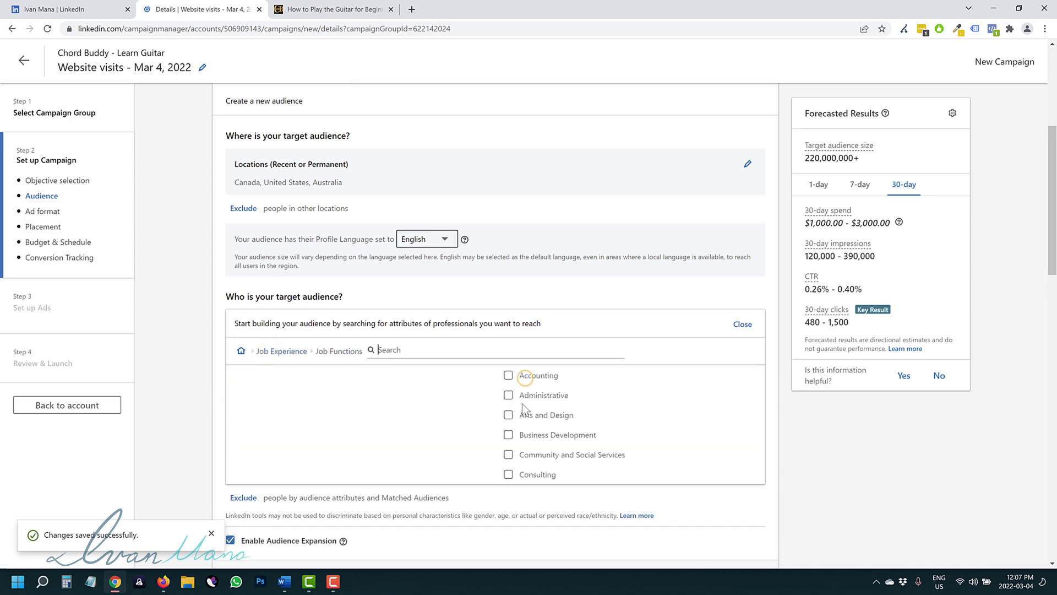
{"action": "left_click", "coordinate": [295, 352]}
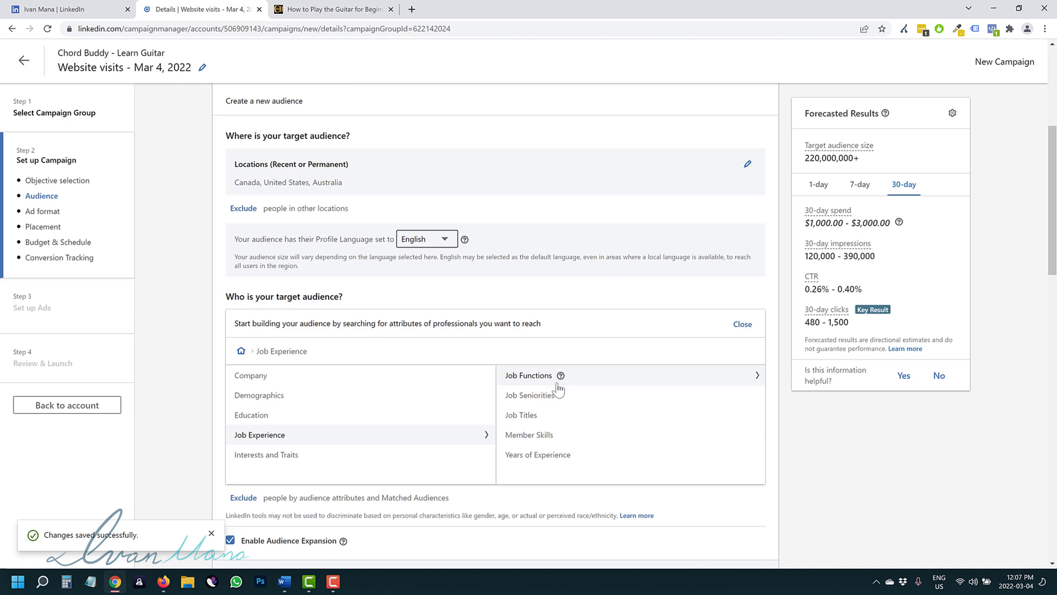
- Try targeting members with 8 to 12+ years of experience, and remove that attribute
{"action": "left_click", "coordinate": [527, 454]}
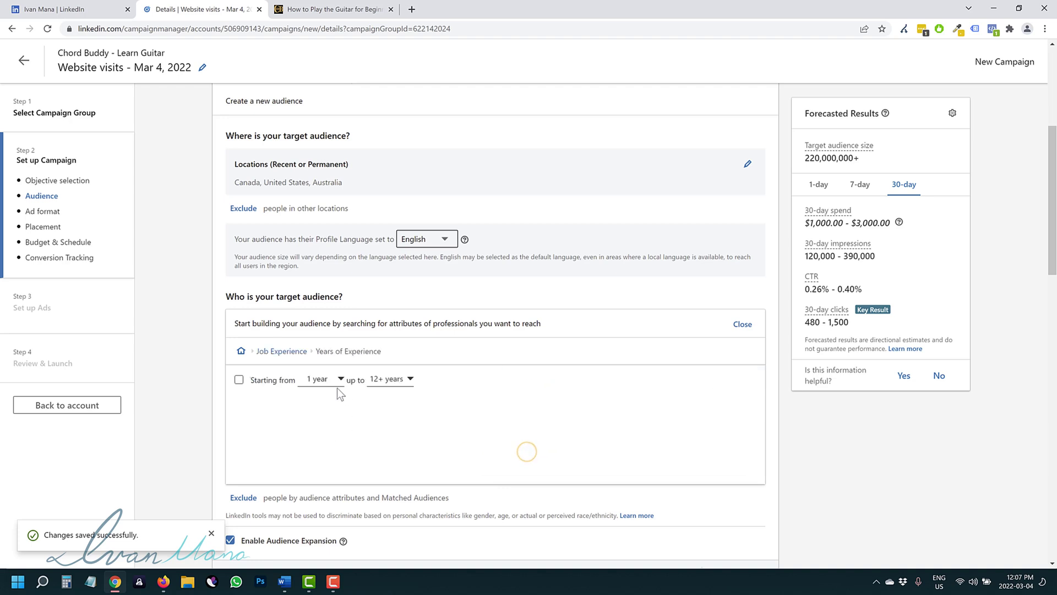
{"action": "left_click", "coordinate": [317, 378]}
{"action": "scroll", "coordinate": [326, 421], "scroll_direction": "down", "scroll_amount": 3}
{"action": "left_click", "coordinate": [324, 432]}
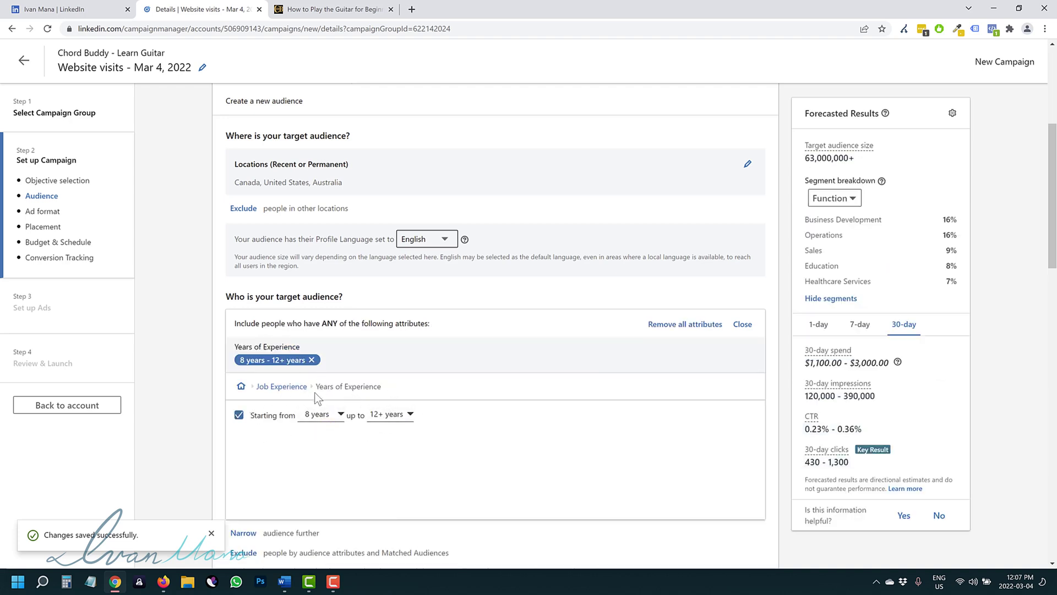
{"action": "left_click", "coordinate": [311, 360]}
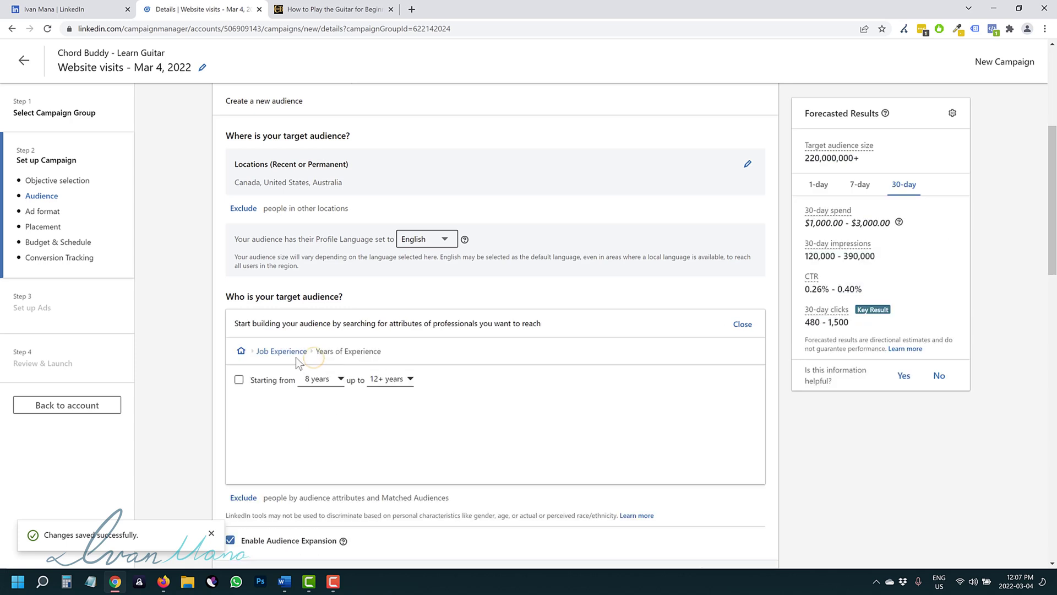
- Examine the Education attributes, including degrees, and the attributes offered for Company
{"action": "left_click", "coordinate": [293, 355]}
{"action": "left_click", "coordinate": [322, 416]}
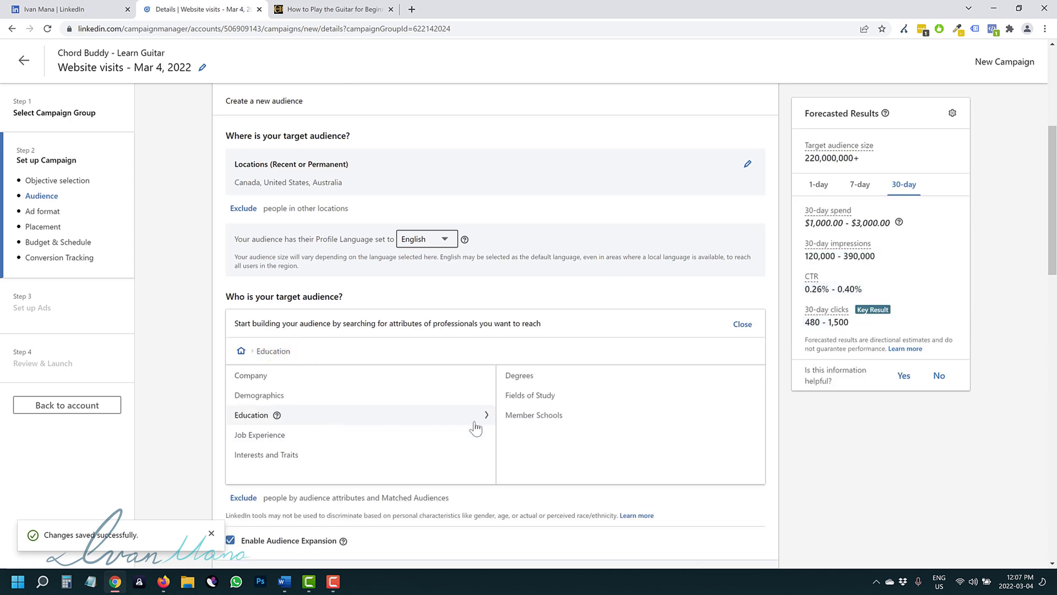
{"action": "left_click", "coordinate": [531, 377]}
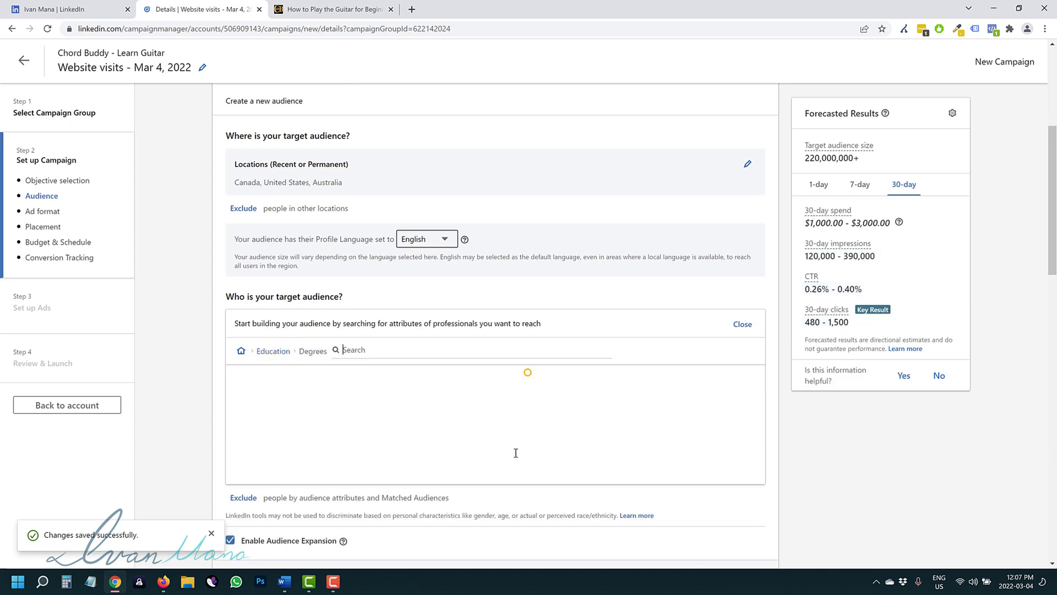
{"action": "left_click", "coordinate": [276, 351]}
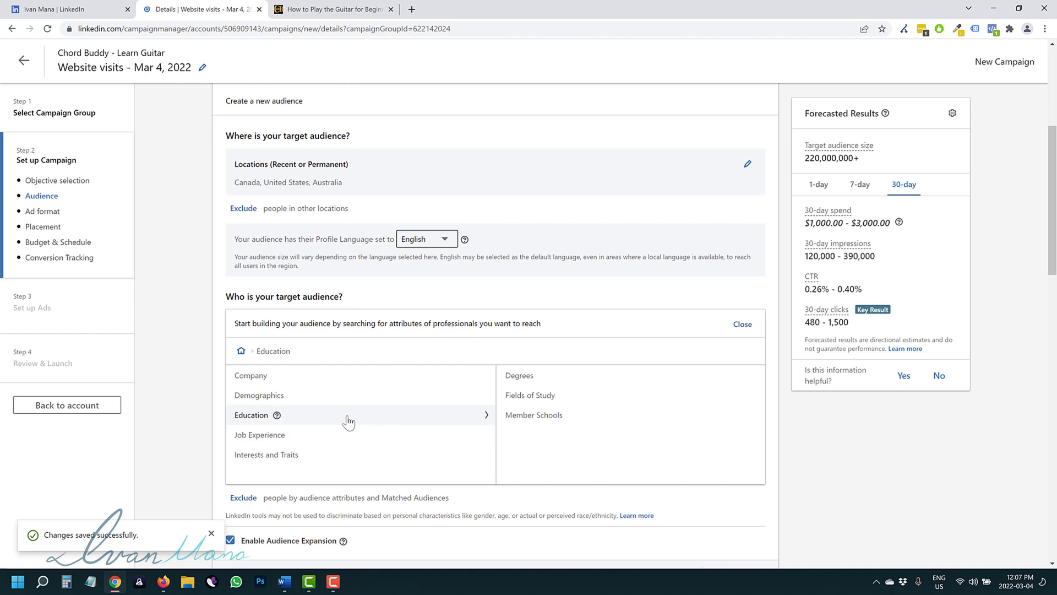
{"action": "left_click", "coordinate": [359, 379]}
{"action": "scroll", "coordinate": [536, 462], "scroll_direction": "down", "scroll_amount": 1}
{"action": "scroll", "coordinate": [531, 468], "scroll_direction": "down", "scroll_amount": 1}
{"action": "scroll", "coordinate": [545, 386], "scroll_direction": "up", "scroll_amount": 2}
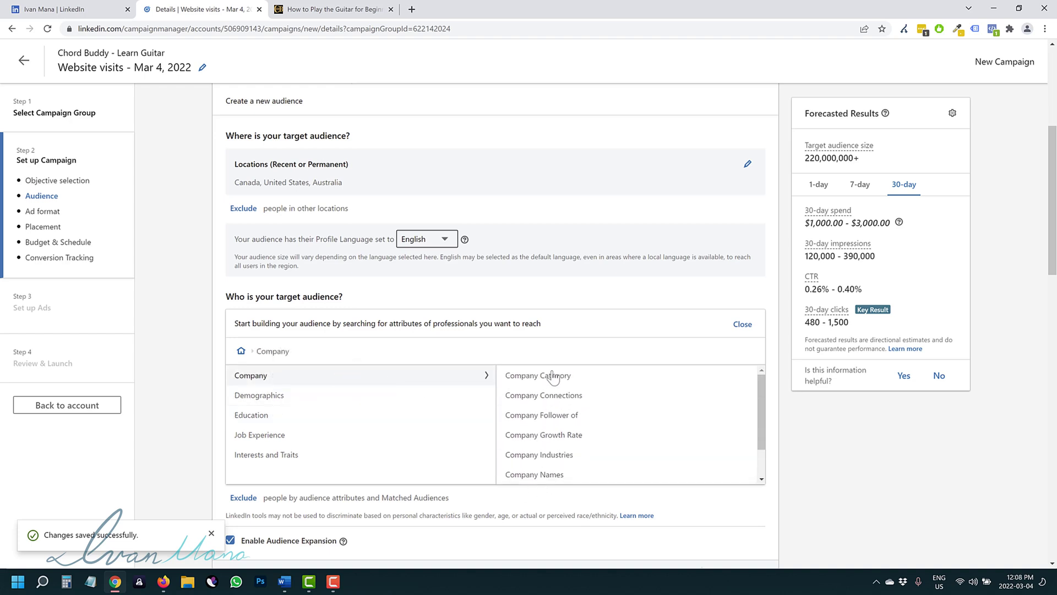
- Examine the product and general member interests within Interests and Traits, including the Arts and Entertainment subcategories
{"action": "left_click", "coordinate": [273, 459]}
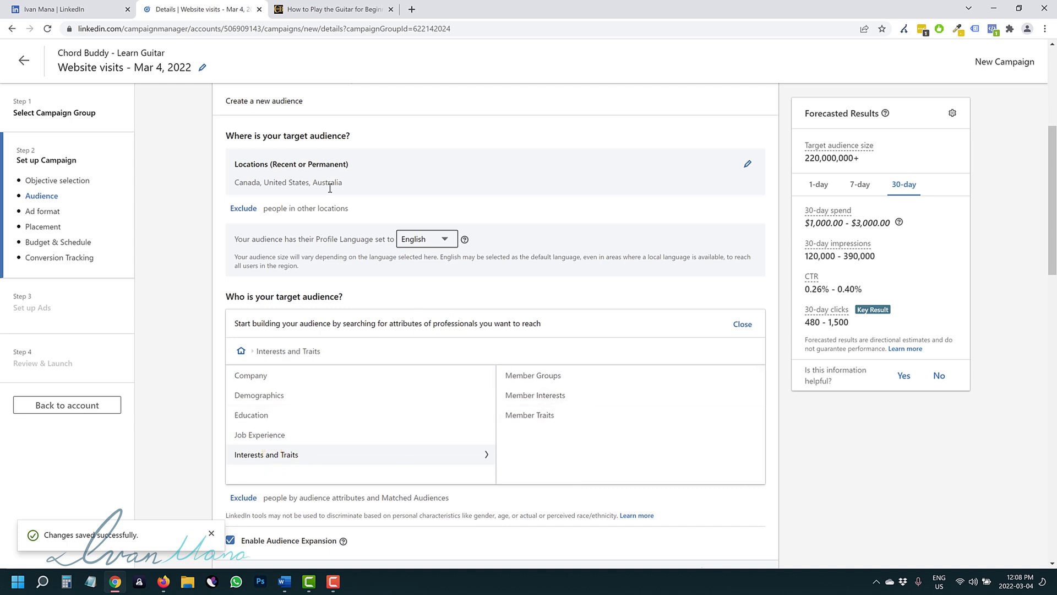
{"action": "left_click", "coordinate": [528, 400]}
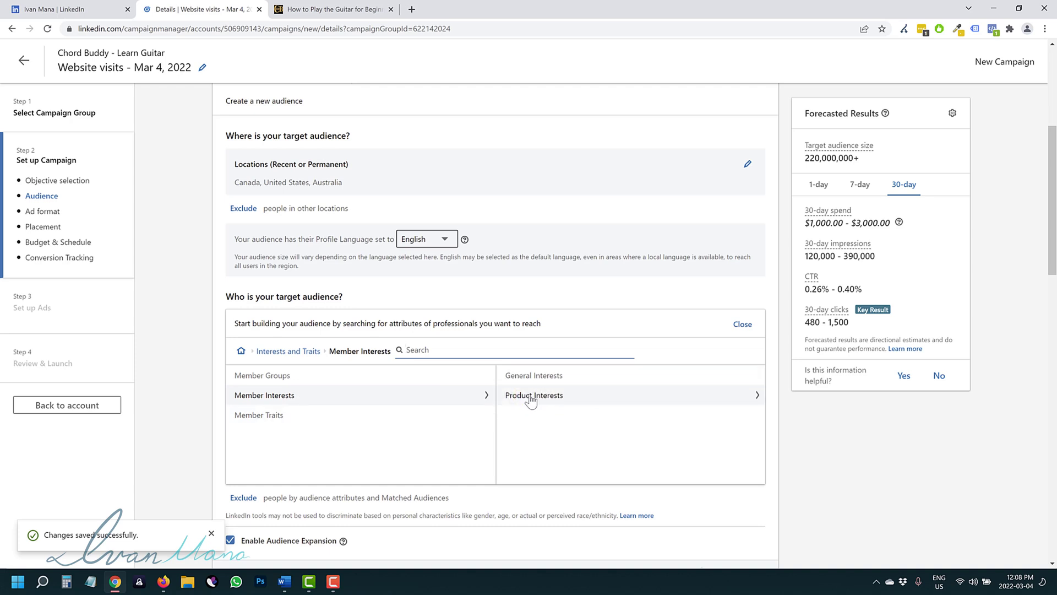
{"action": "left_click", "coordinate": [530, 399]}
{"action": "scroll", "coordinate": [593, 411], "scroll_direction": "down", "scroll_amount": 3}
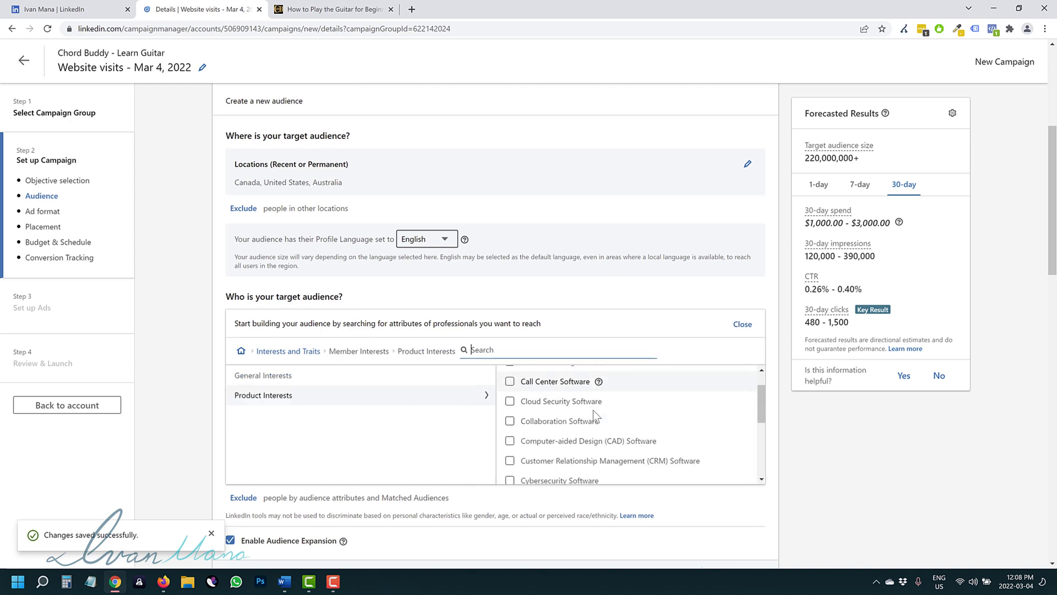
{"action": "scroll", "coordinate": [593, 411], "scroll_direction": "down", "scroll_amount": 3}
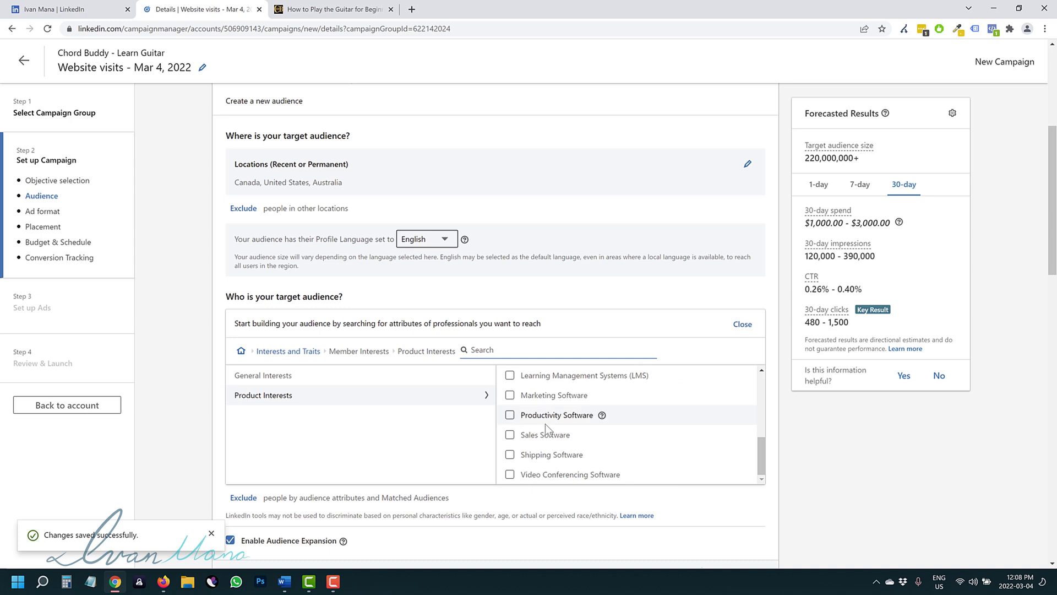
{"action": "scroll", "coordinate": [545, 424], "scroll_direction": "up", "scroll_amount": 5}
{"action": "left_click", "coordinate": [282, 376]}
{"action": "scroll", "coordinate": [604, 415], "scroll_direction": "down", "scroll_amount": 3}
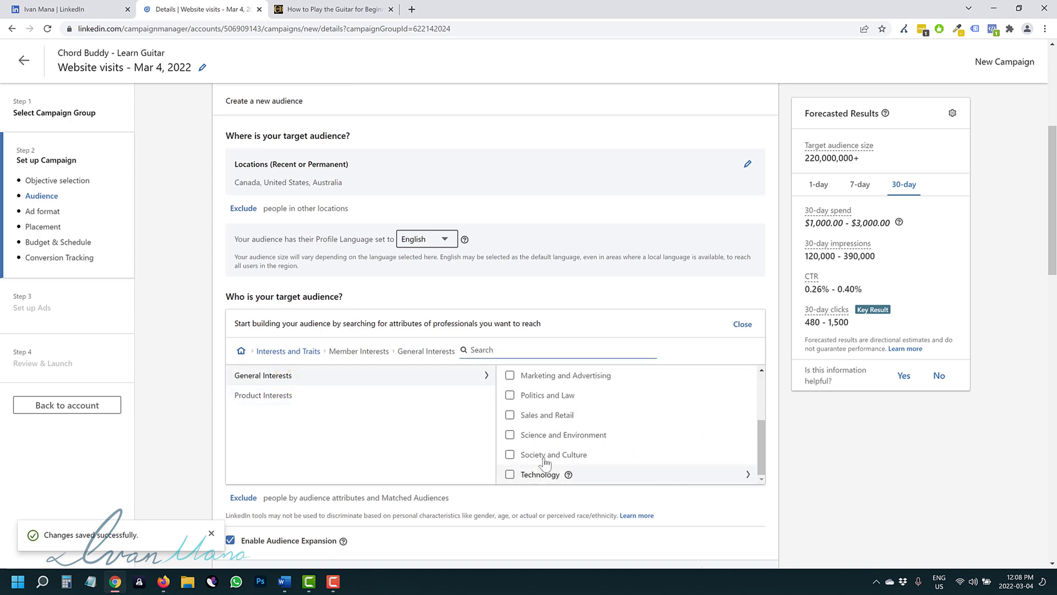
{"action": "scroll", "coordinate": [551, 454], "scroll_direction": "up", "scroll_amount": 3}
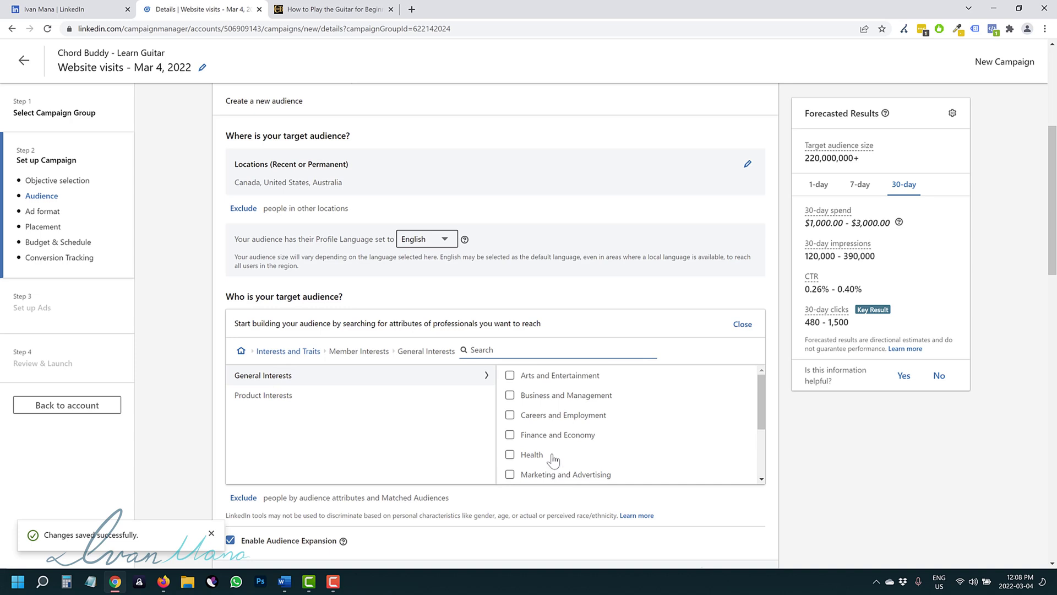
{"action": "left_click", "coordinate": [560, 375]}
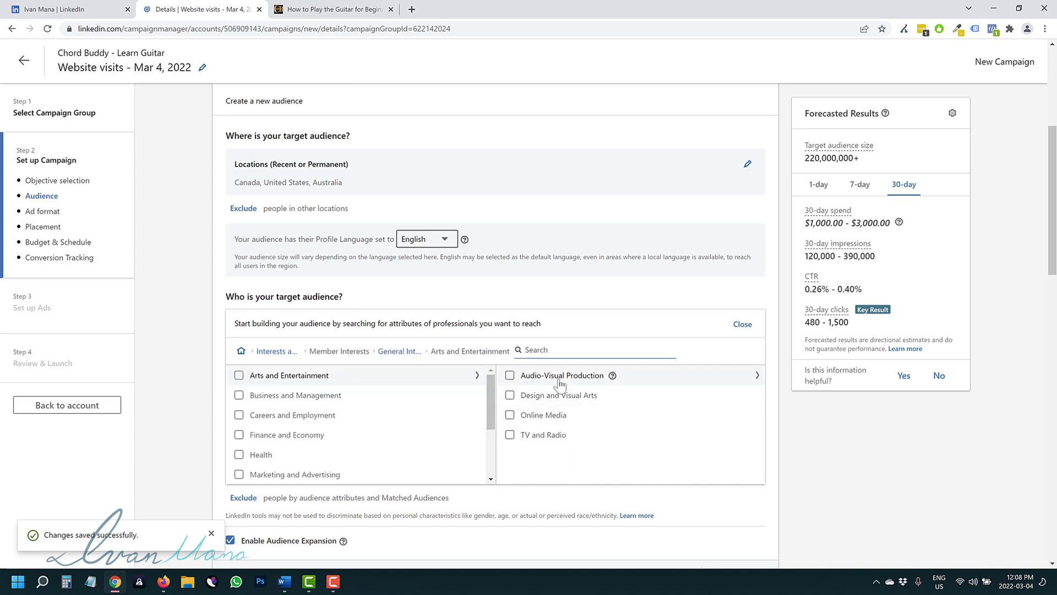
- Search all audience attributes for "guitar" and compare the suggestions with the ChordBuddy landing page
{"action": "left_click", "coordinate": [241, 353]}
{"action": "left_click", "coordinate": [339, 351]}
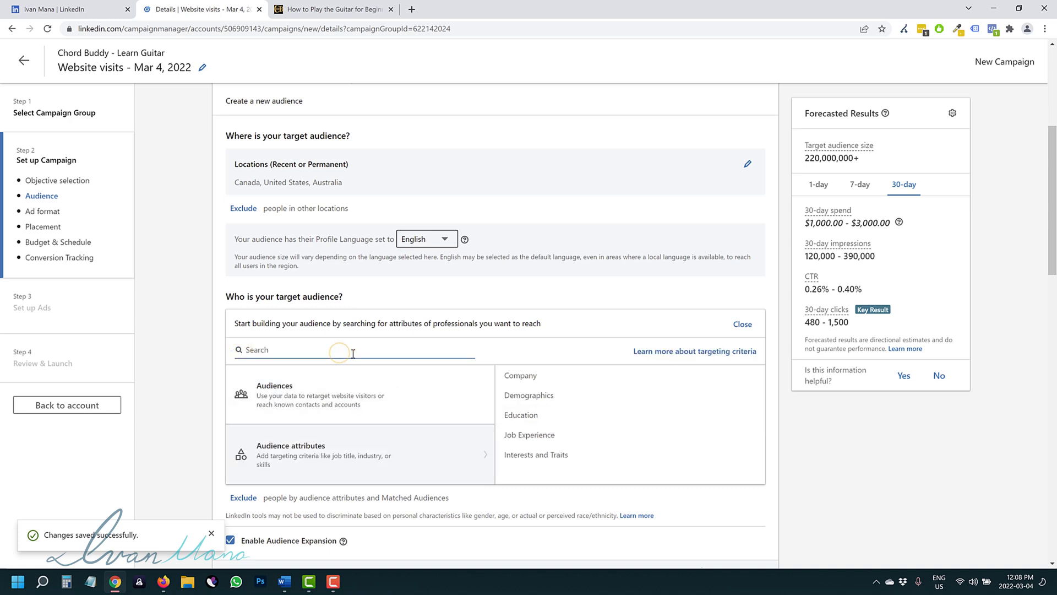
{"action": "type", "text": "guitar"}
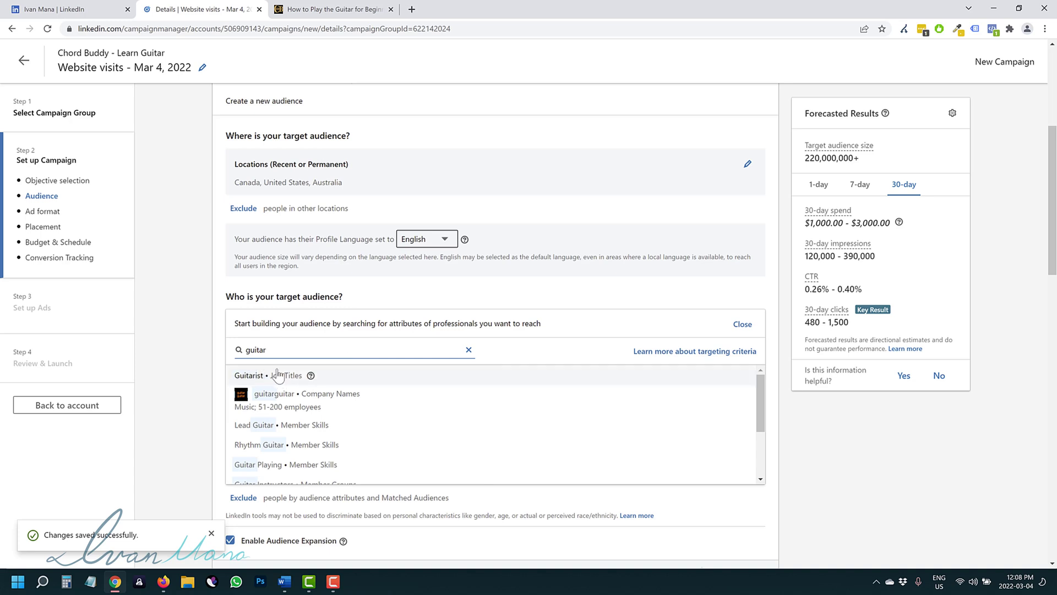
{"action": "scroll", "coordinate": [357, 435], "scroll_direction": "down", "scroll_amount": 1}
{"action": "scroll", "coordinate": [358, 432], "scroll_direction": "up", "scroll_amount": 1}
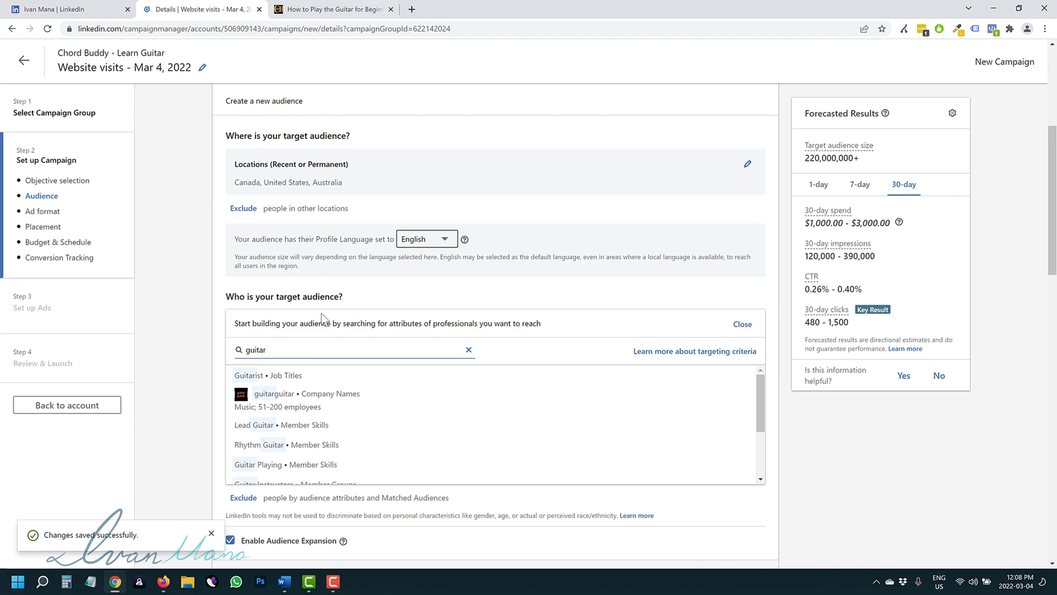
{"action": "left_click", "coordinate": [306, 10]}
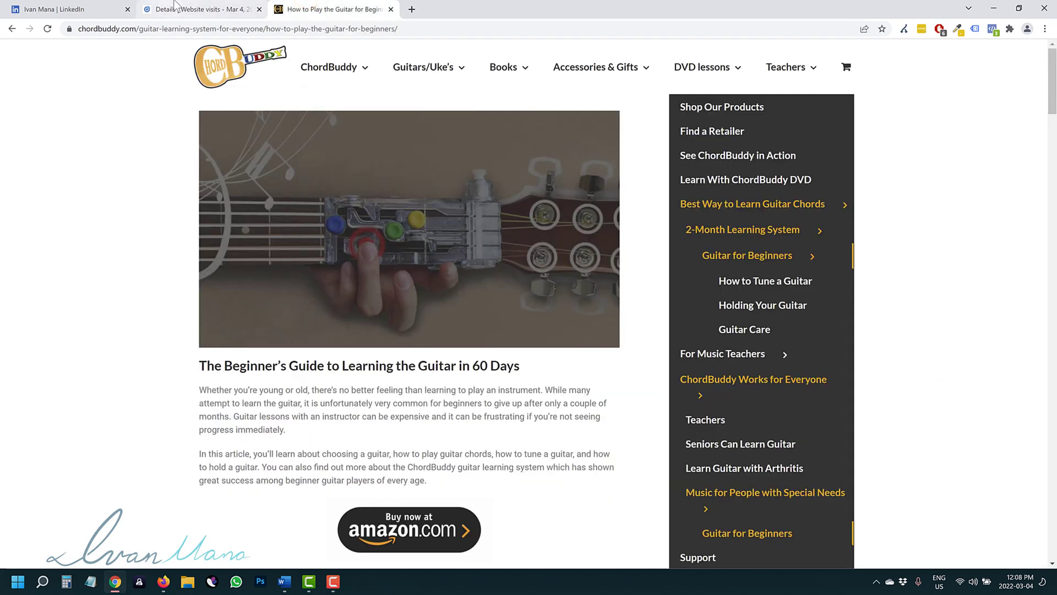
{"action": "left_click", "coordinate": [200, 9]}
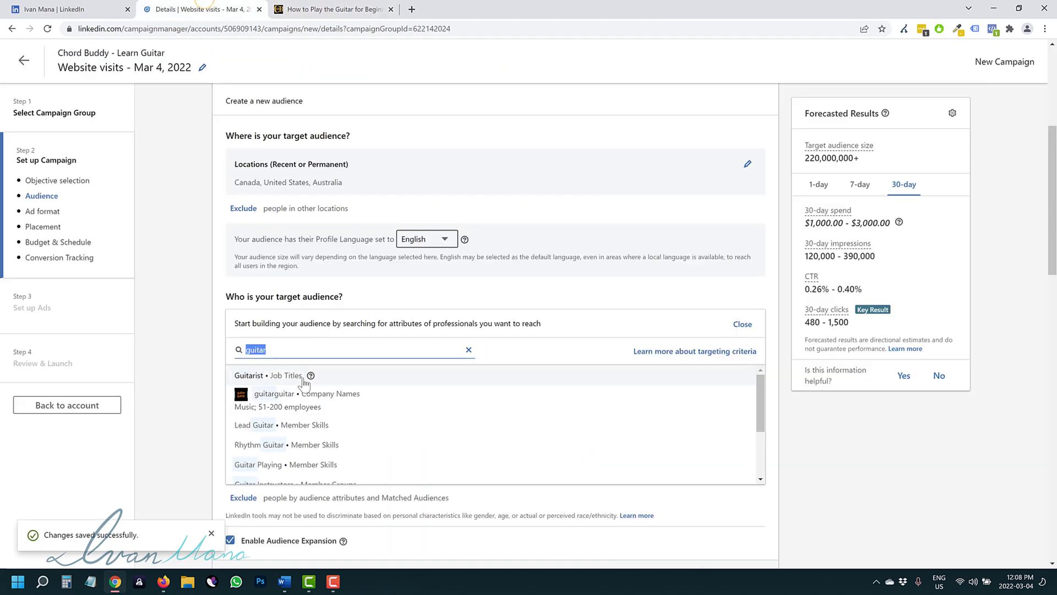
- Search the audience attributes for "music", try targeting the Music field of study, and remove that attribute
{"action": "scroll", "coordinate": [376, 425], "scroll_direction": "down", "scroll_amount": 2}
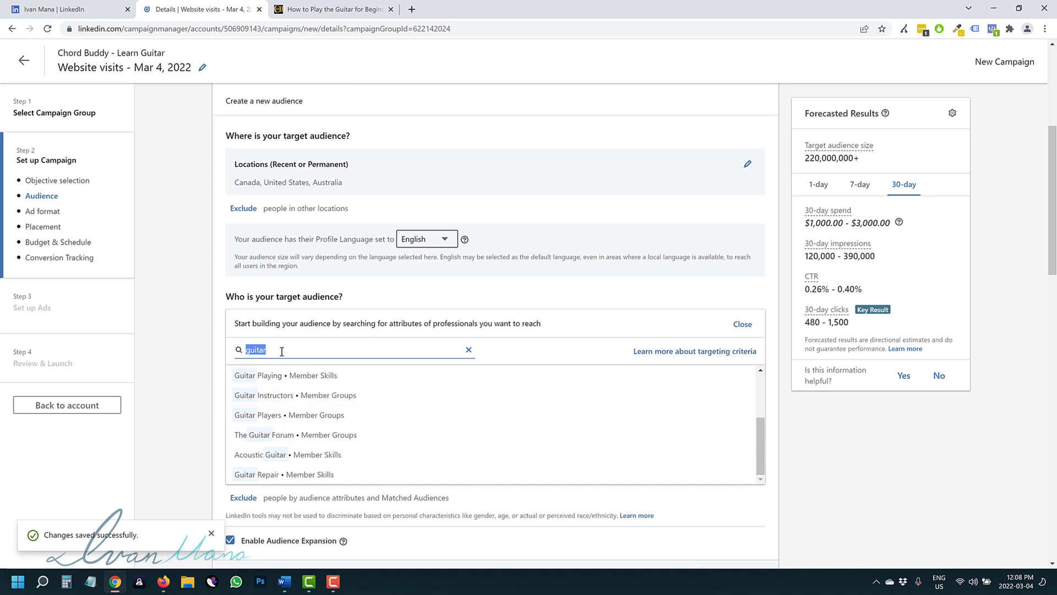
{"action": "type", "text": "music"}
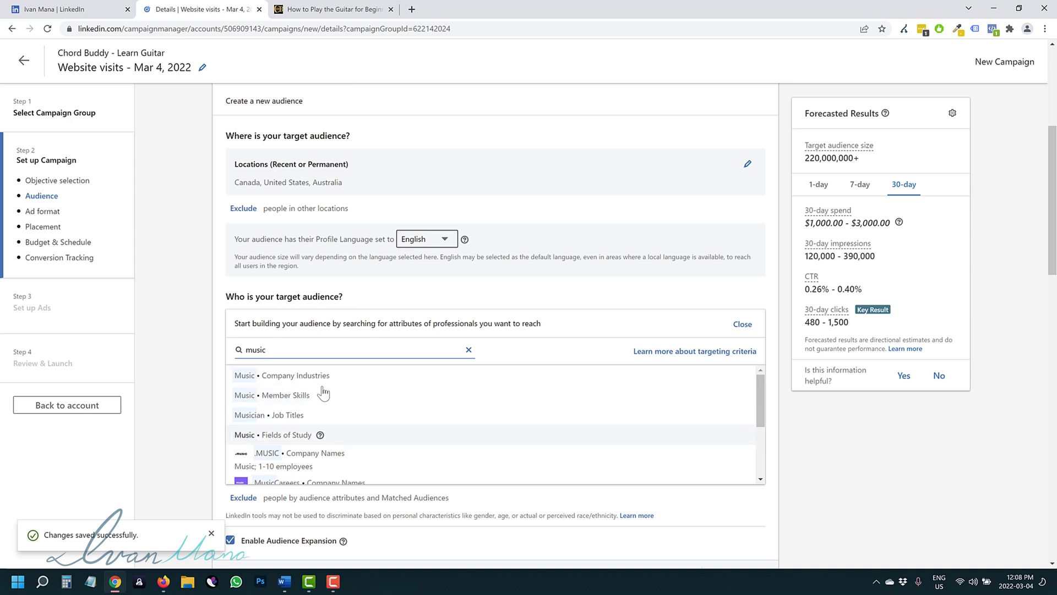
{"action": "scroll", "coordinate": [339, 427], "scroll_direction": "down", "scroll_amount": 2}
{"action": "scroll", "coordinate": [331, 424], "scroll_direction": "up", "scroll_amount": 2}
{"action": "left_click", "coordinate": [282, 436]}
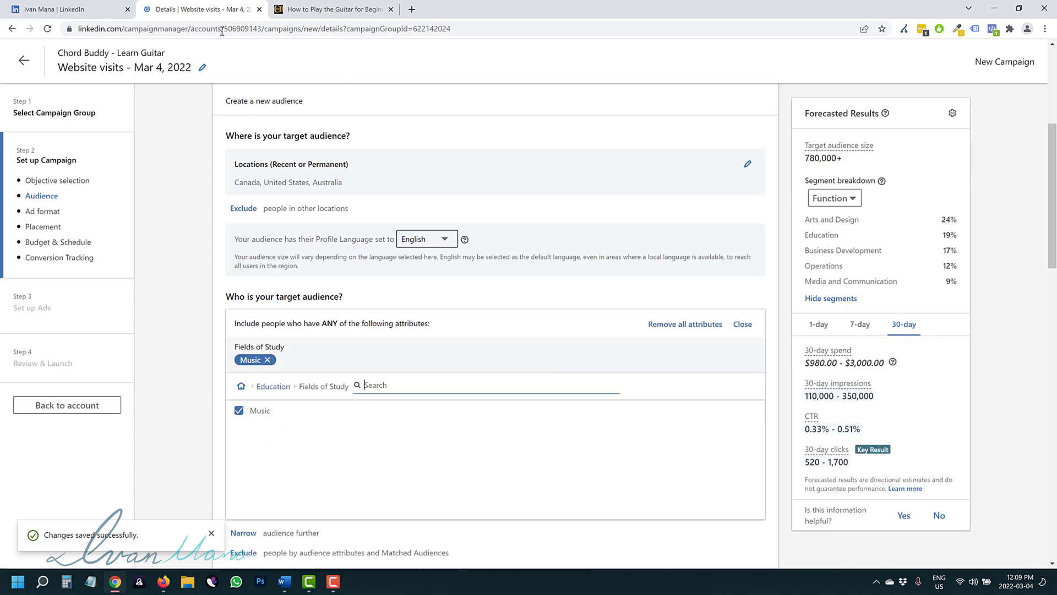
{"action": "left_click", "coordinate": [267, 360]}
{"action": "left_click", "coordinate": [273, 352]}
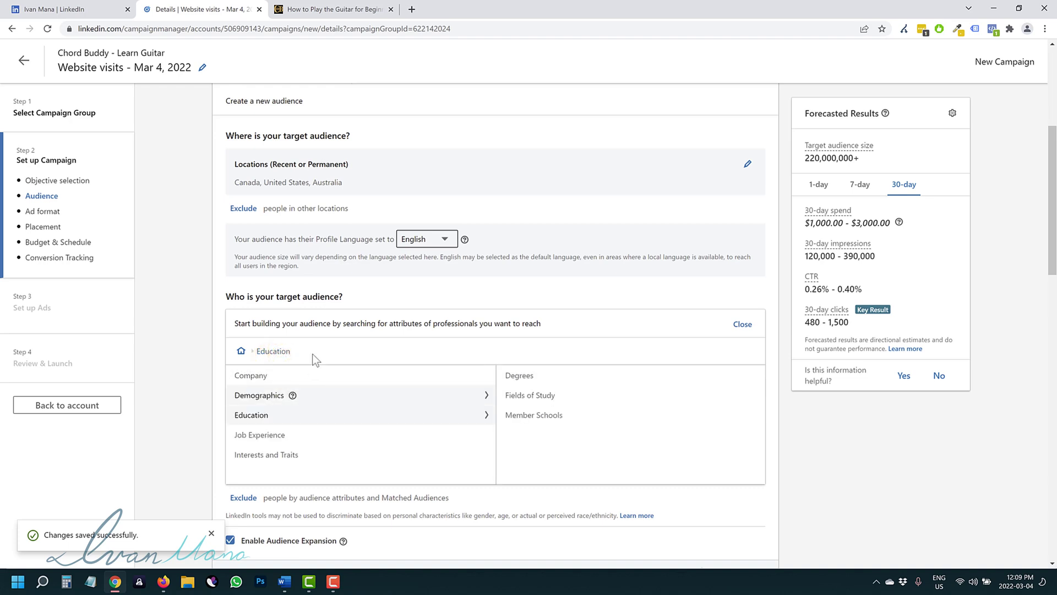
- Search all audience attributes for "guitar", compare the member groups and skills, and target the member group The Guitar Forum
{"action": "left_click", "coordinate": [240, 352]}
{"action": "left_click", "coordinate": [334, 349]}
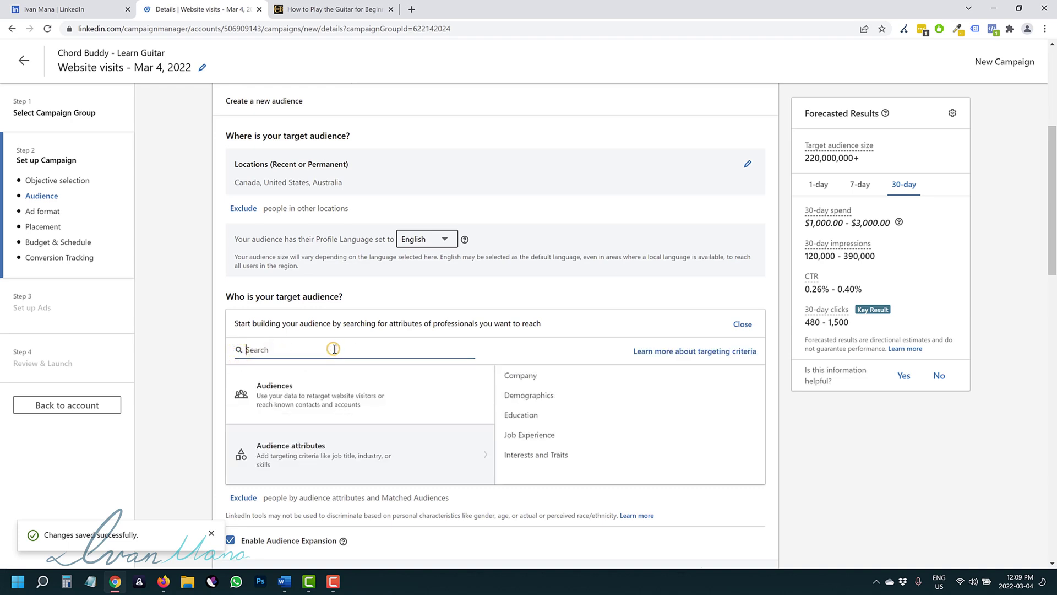
{"action": "type", "text": "guitar"}
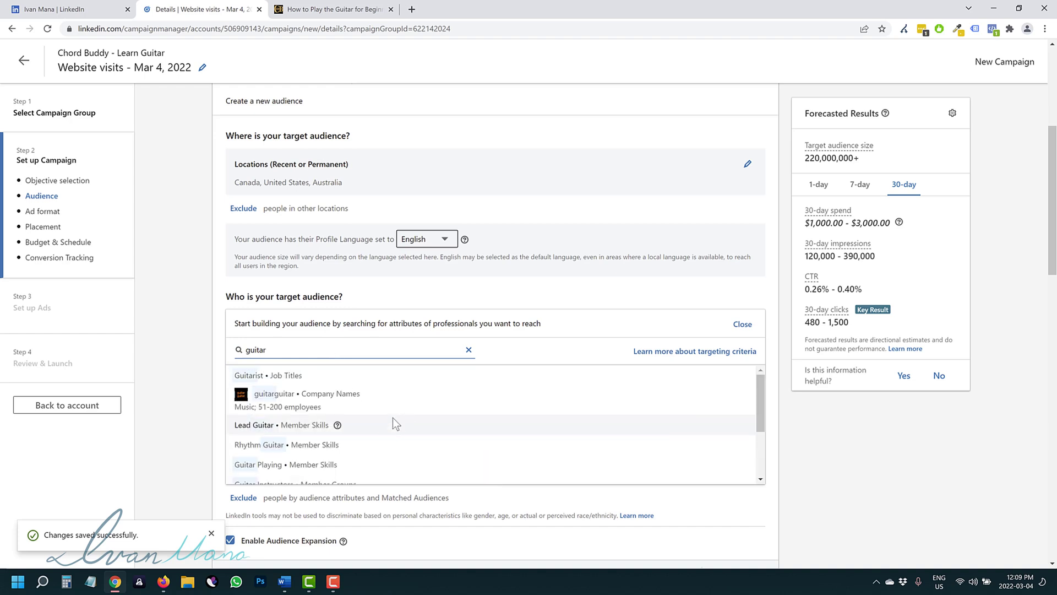
{"action": "scroll", "coordinate": [330, 408], "scroll_direction": "down", "scroll_amount": 1}
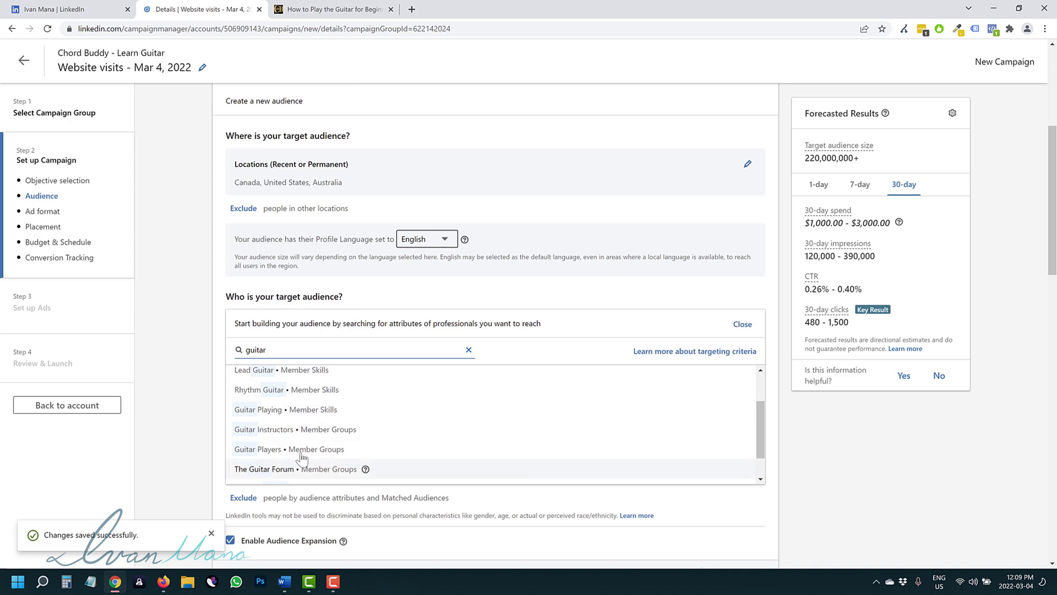
{"action": "mouse_move", "coordinate": [355, 452]}
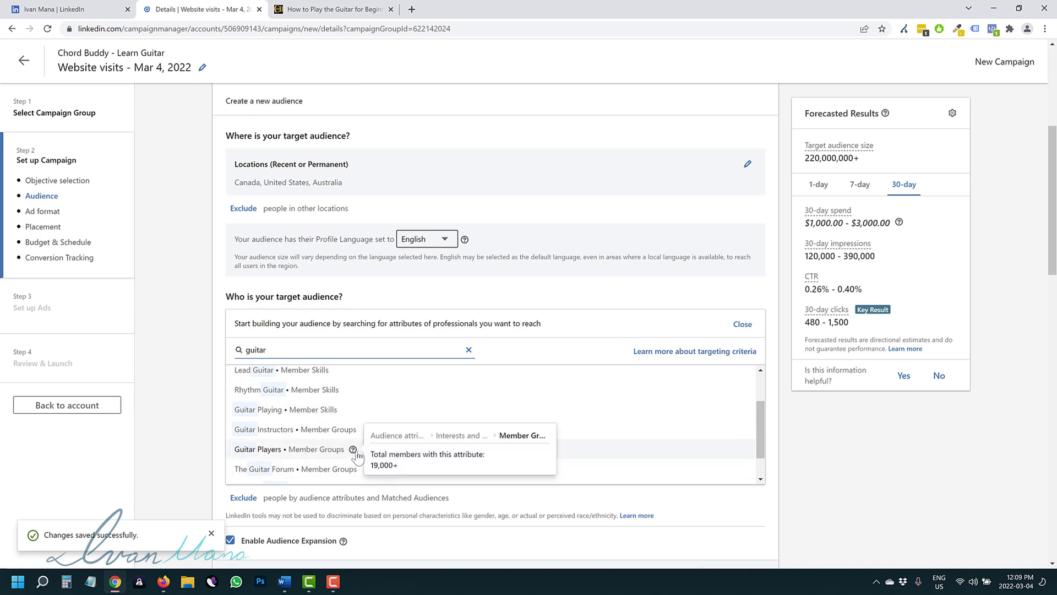
{"action": "mouse_move", "coordinate": [347, 413]}
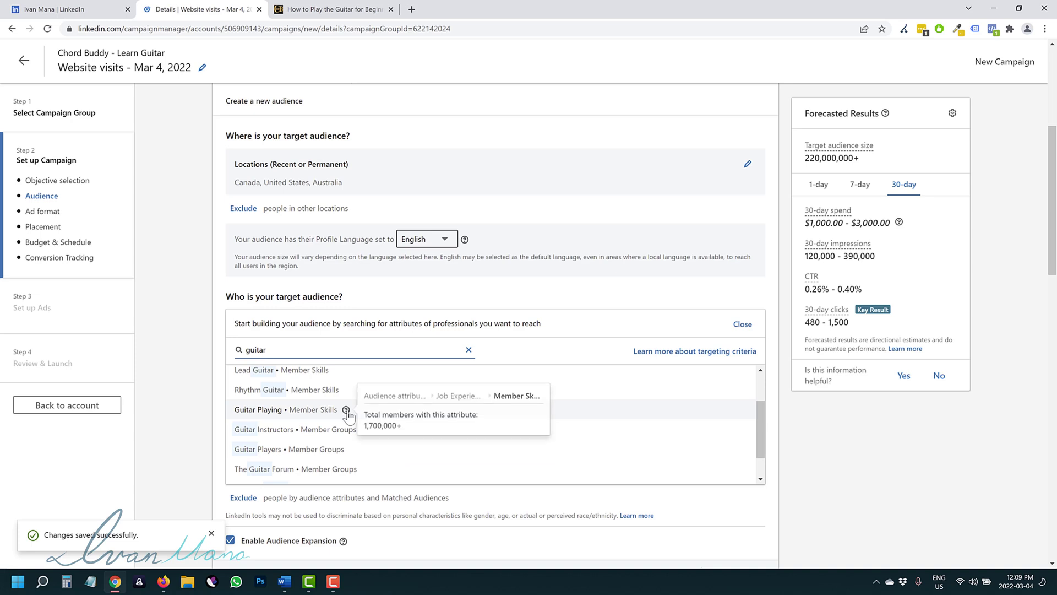
{"action": "left_click_drag", "start_coordinate": [364, 425], "coordinate": [402, 425]}
{"action": "scroll", "coordinate": [402, 425], "scroll_direction": "down", "scroll_amount": 1}
{"action": "mouse_move", "coordinate": [366, 435]}
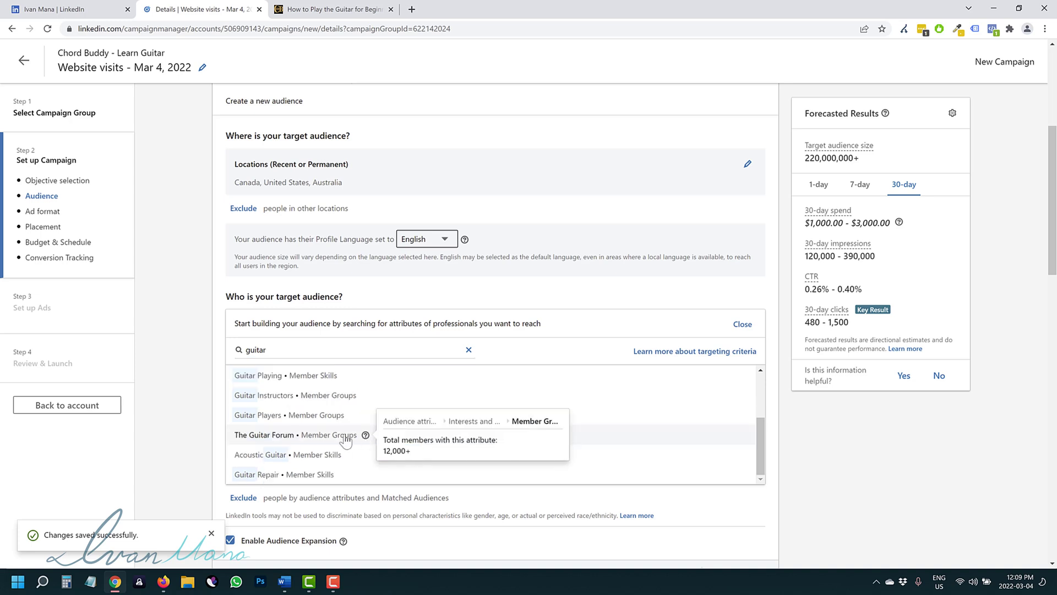
{"action": "left_click", "coordinate": [327, 436]}
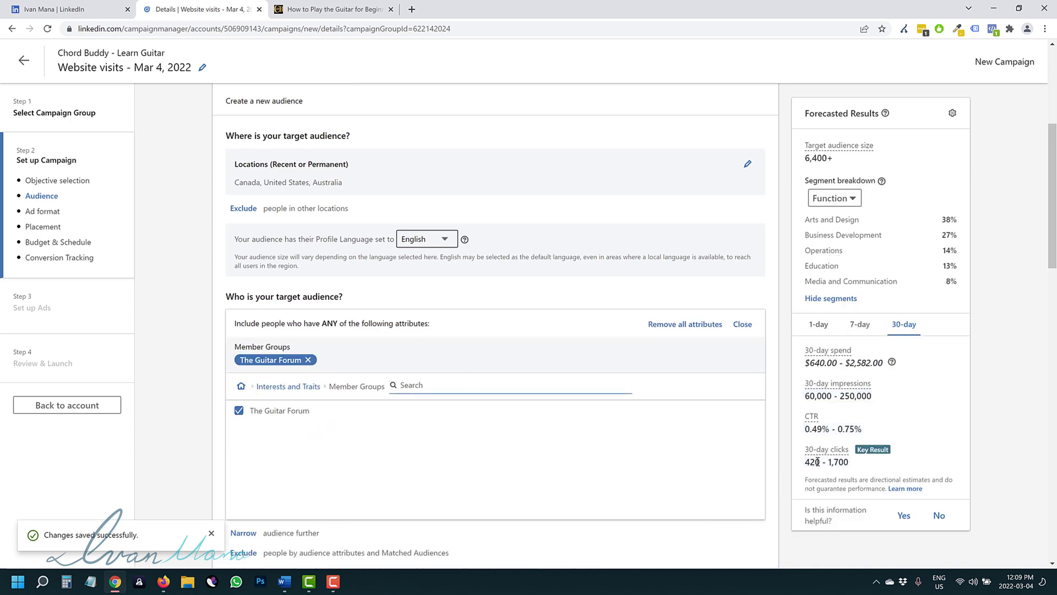
- Examine the forecasted 30-day clicks, 30-day spend and target audience size for The Guitar Forum audience
{"action": "left_click_drag", "start_coordinate": [806, 460], "coordinate": [847, 465]}
{"action": "left_click", "coordinate": [850, 461]}
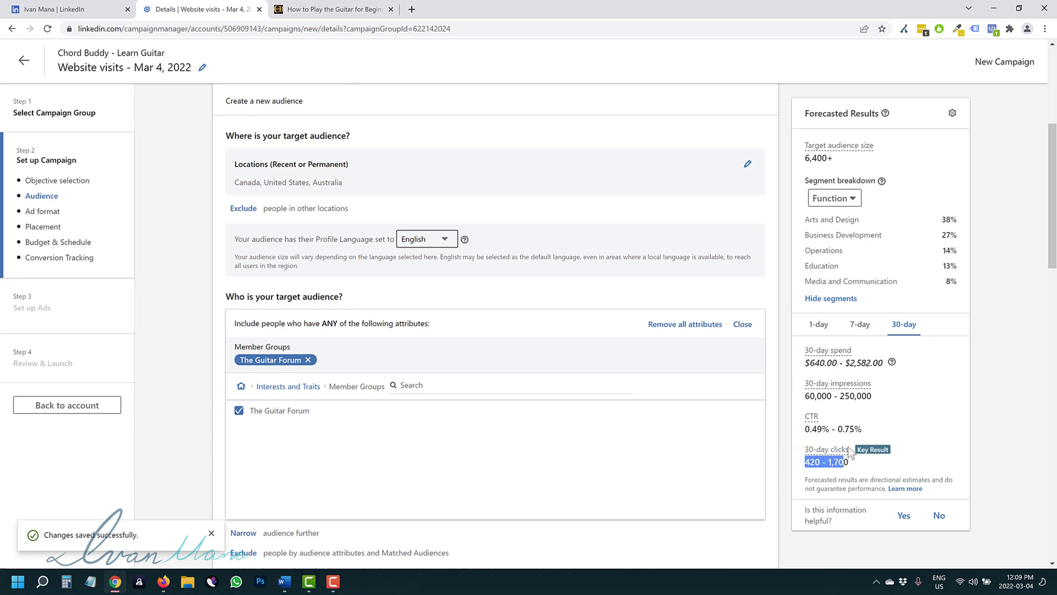
{"action": "left_click_drag", "start_coordinate": [811, 364], "coordinate": [879, 366]}
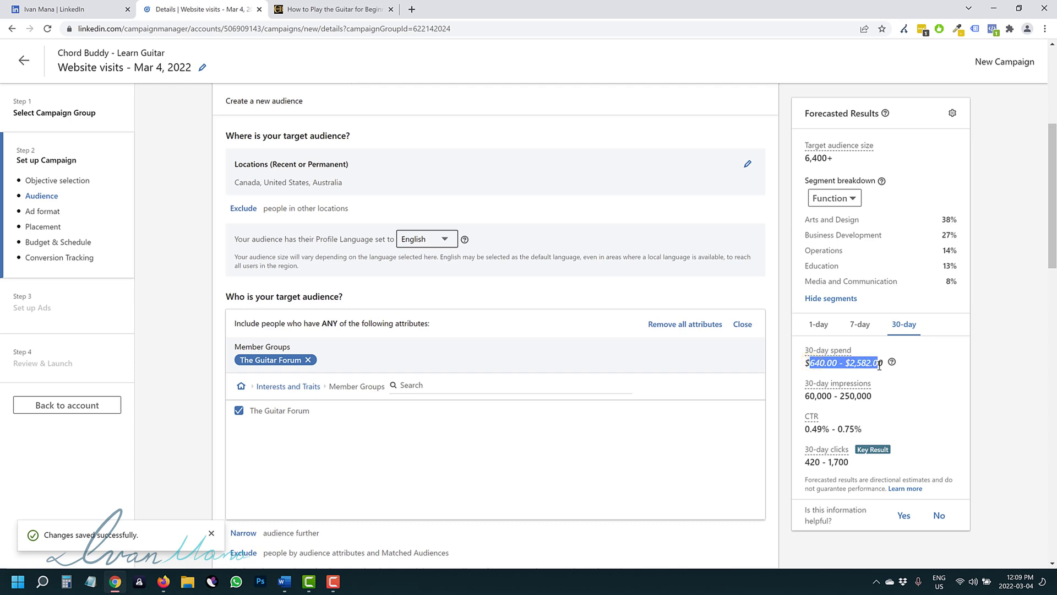
{"action": "left_click_drag", "start_coordinate": [805, 159], "coordinate": [831, 161]}
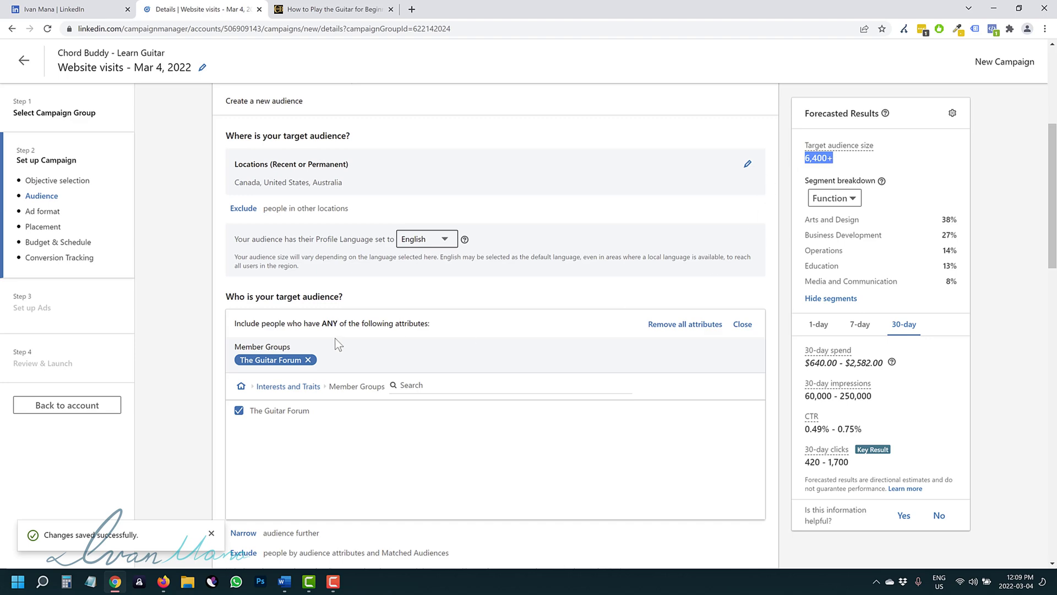
{"action": "scroll", "coordinate": [193, 326], "scroll_direction": "up", "scroll_amount": 4}
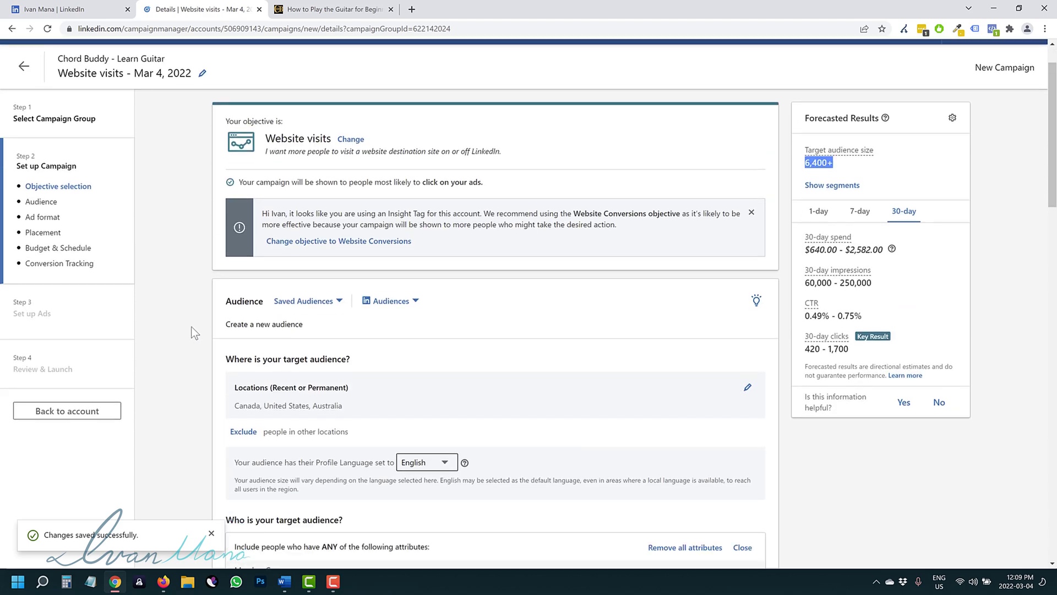
{"action": "scroll", "coordinate": [192, 329], "scroll_direction": "down", "scroll_amount": 3}
{"action": "scroll", "coordinate": [190, 308], "scroll_direction": "down", "scroll_amount": 1}
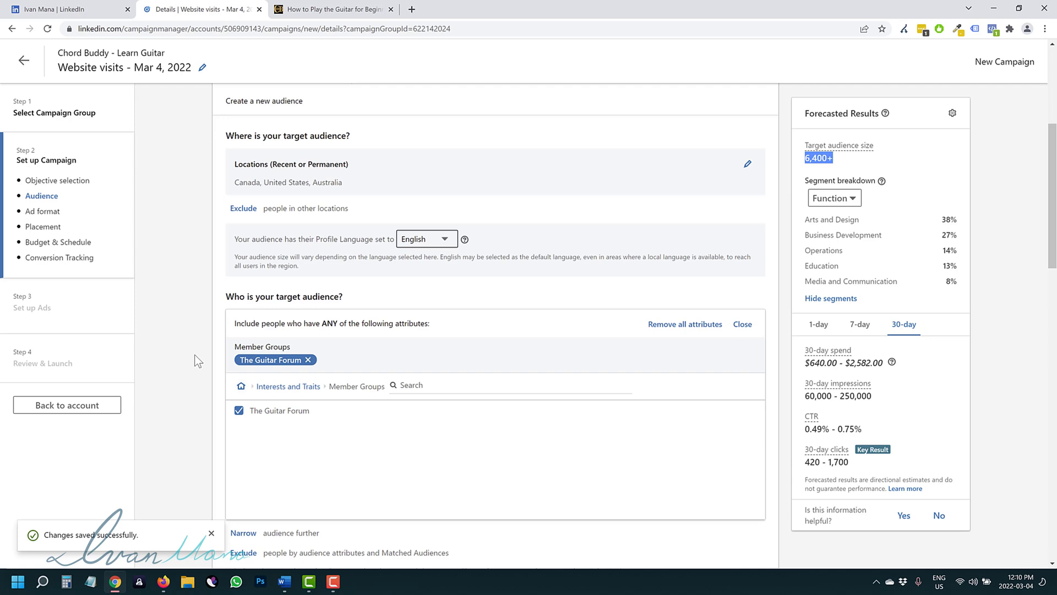
- Rename the campaign as "CA/US/AU // The Guitar Forum"
{"action": "scroll", "coordinate": [198, 360], "scroll_direction": "down", "scroll_amount": 1}
{"action": "left_click", "coordinate": [202, 67]}
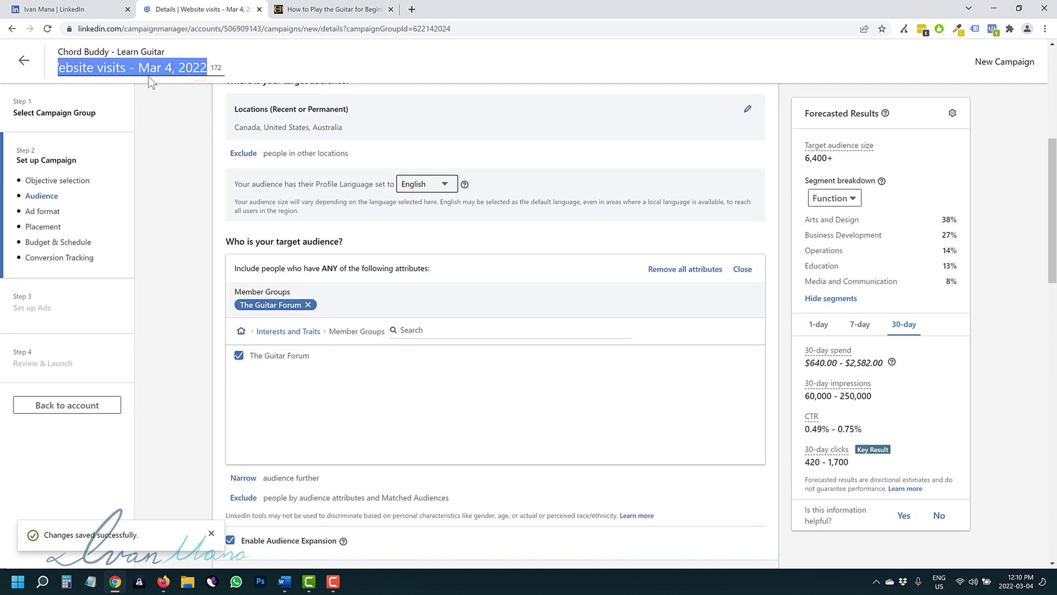
{"action": "key", "text": "BackSpace"}
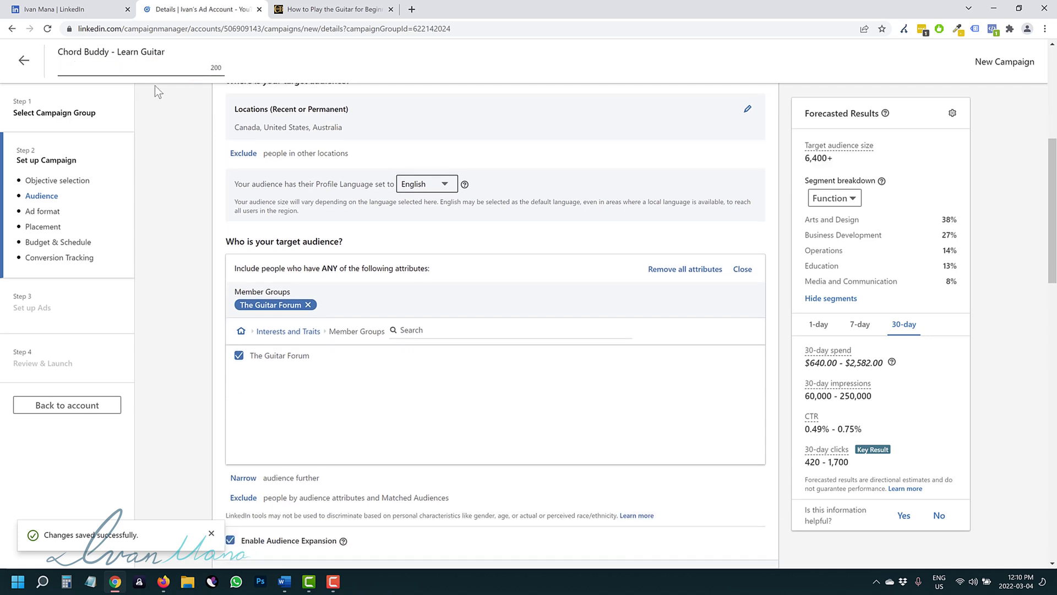
{"action": "type", "text": "CA/"}
{"action": "key", "text": "BackSpace"}
{"action": "type", "text": "/US/AU"}
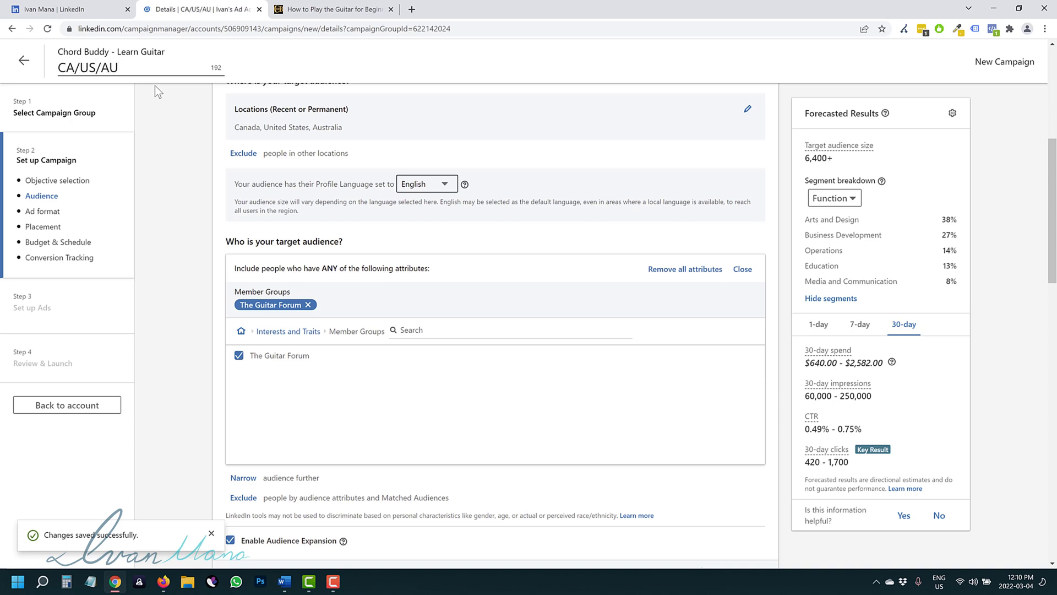
{"action": "type", "text": " // The Guitar Forum"}
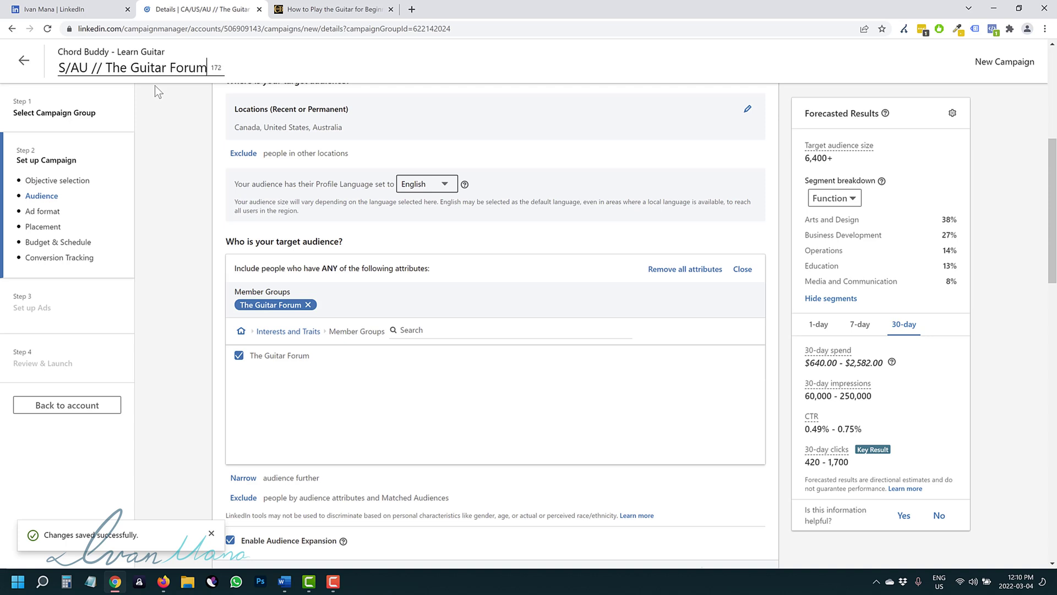
{"action": "left_click", "coordinate": [162, 111]}
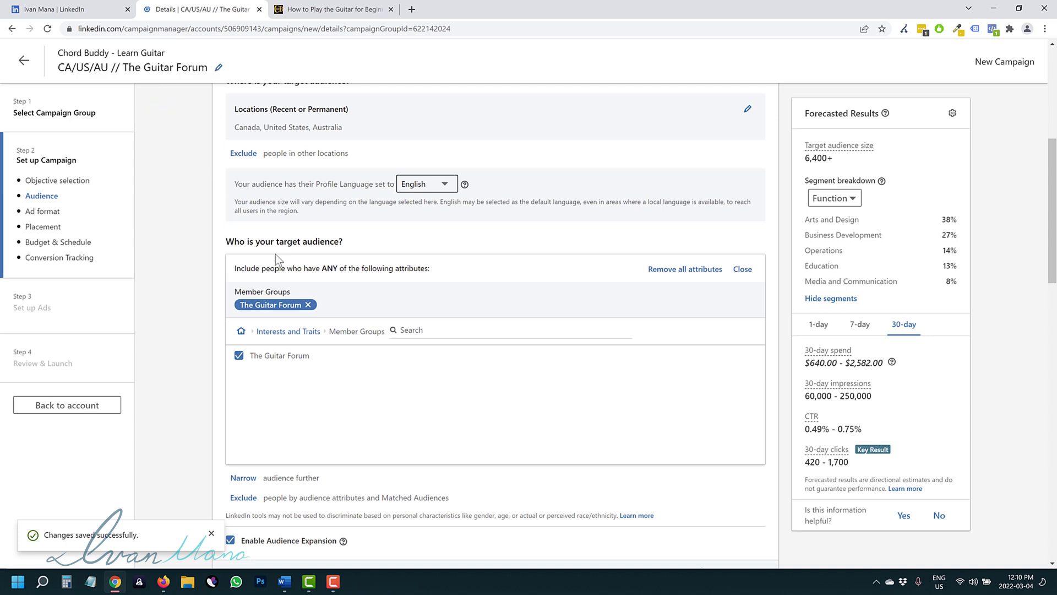
- Compare the campaign name with the objective, chosen locations and member group in the campaign settings
{"action": "left_click_drag", "start_coordinate": [62, 67], "coordinate": [207, 66]}
{"action": "scroll", "coordinate": [235, 286], "scroll_direction": "up", "scroll_amount": 2}
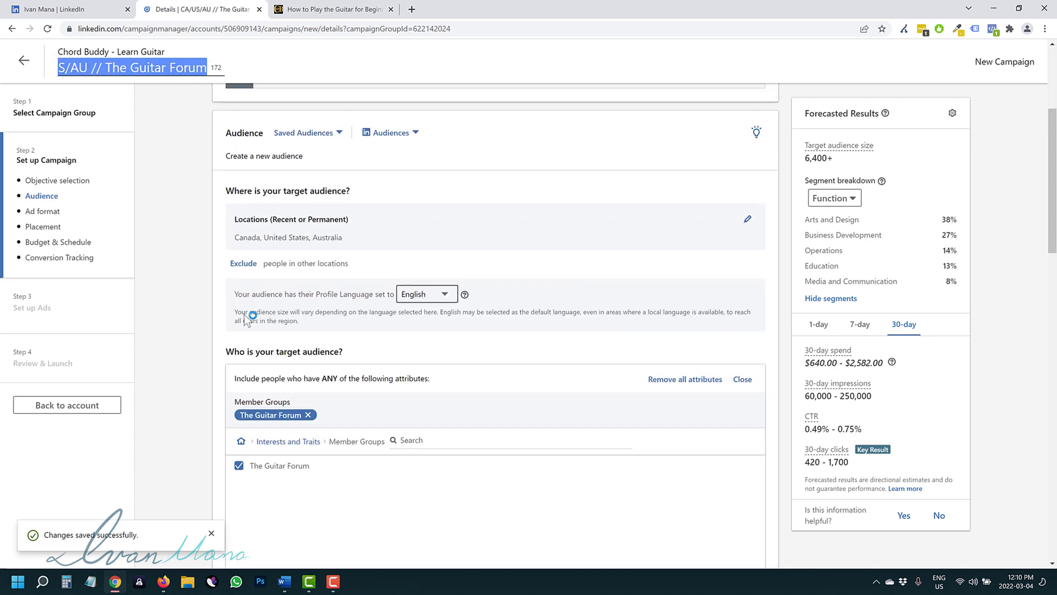
{"action": "left_click", "coordinate": [180, 173]}
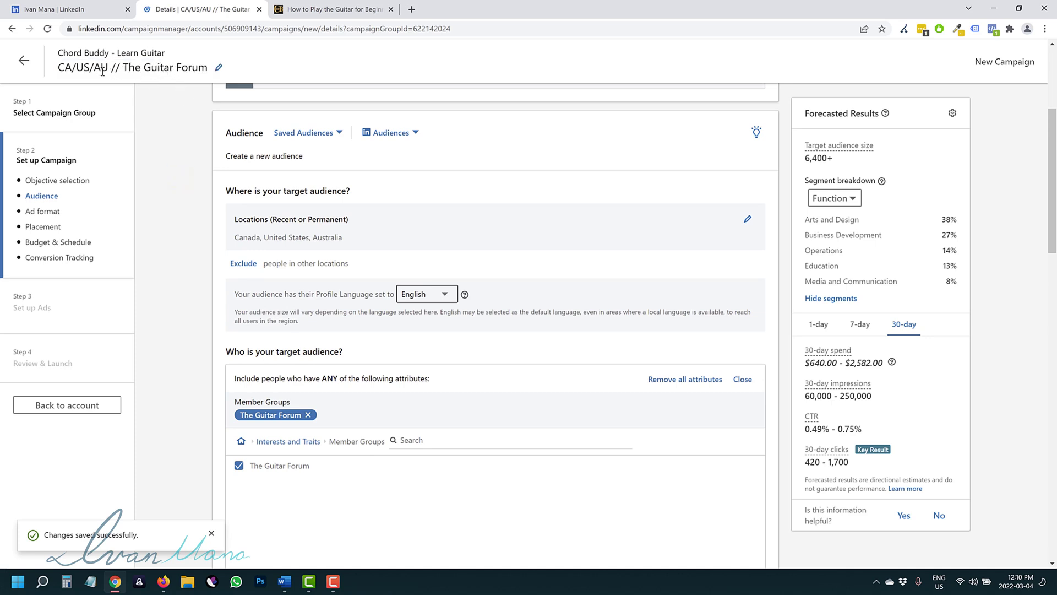
{"action": "scroll", "coordinate": [208, 274], "scroll_direction": "up", "scroll_amount": 4}
{"action": "scroll", "coordinate": [390, 331], "scroll_direction": "down", "scroll_amount": 3}
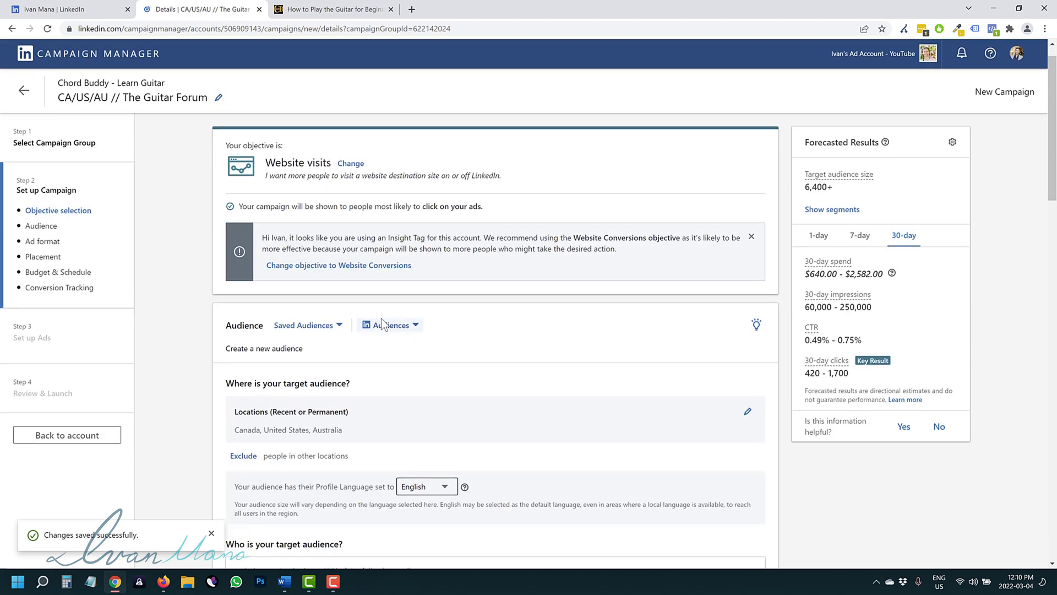
{"action": "scroll", "coordinate": [332, 368], "scroll_direction": "down", "scroll_amount": 2}
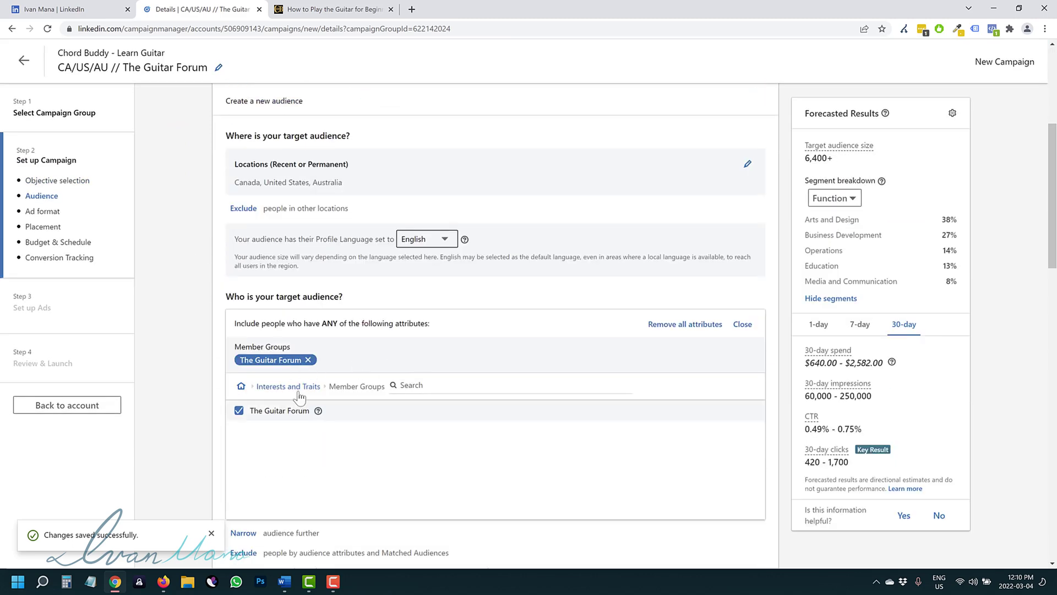
- Try narrowing the audience to Member Age 35 to 54, accepting the non-discrimination certification
{"action": "left_click", "coordinate": [241, 386]}
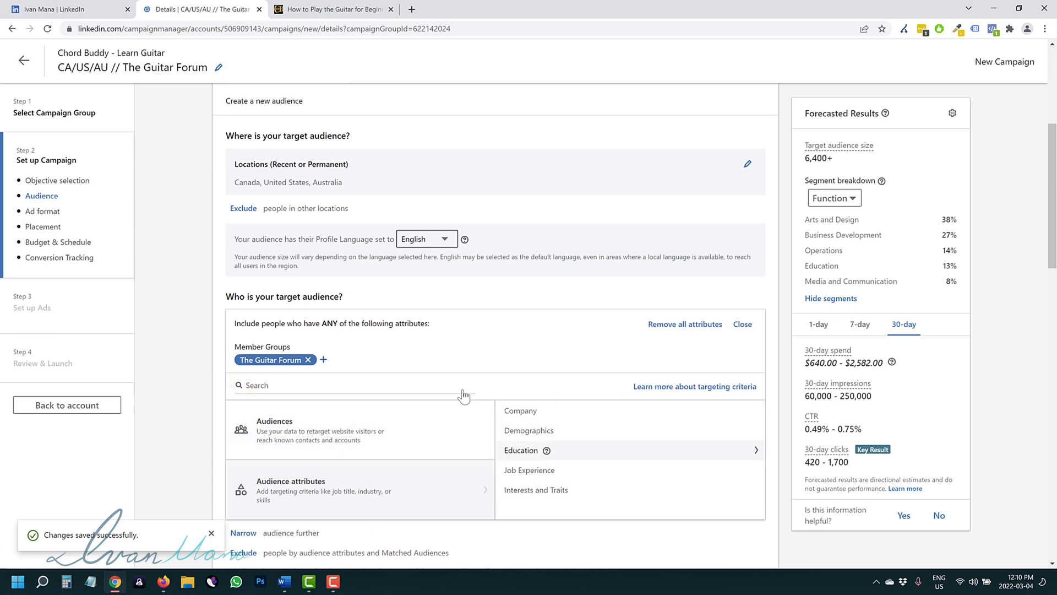
{"action": "scroll", "coordinate": [552, 449], "scroll_direction": "down", "scroll_amount": 2}
{"action": "scroll", "coordinate": [349, 288], "scroll_direction": "down", "scroll_amount": 2}
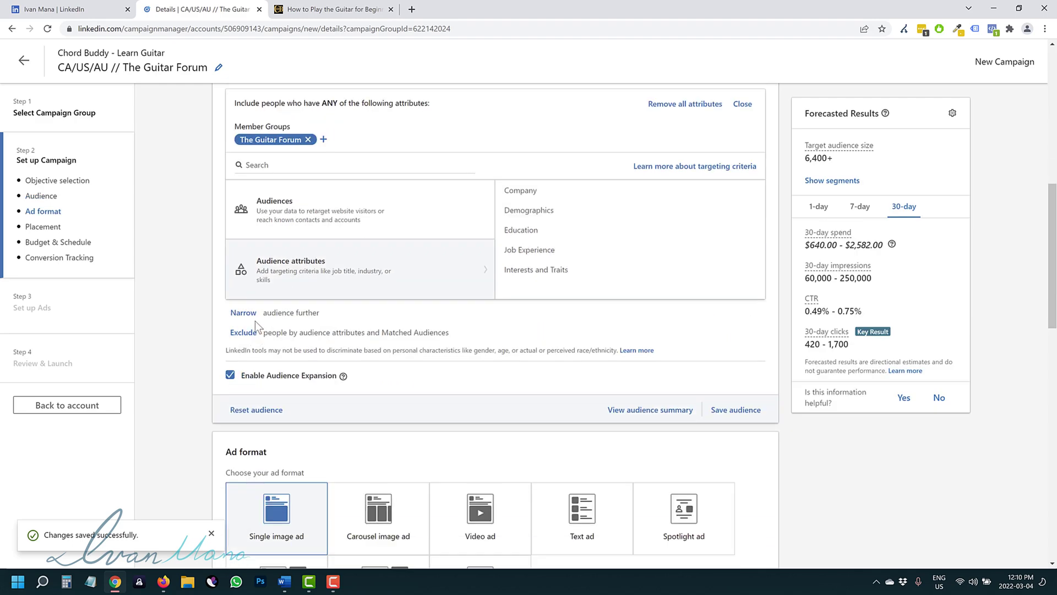
{"action": "left_click", "coordinate": [244, 312]}
{"action": "scroll", "coordinate": [199, 319], "scroll_direction": "up", "scroll_amount": 2}
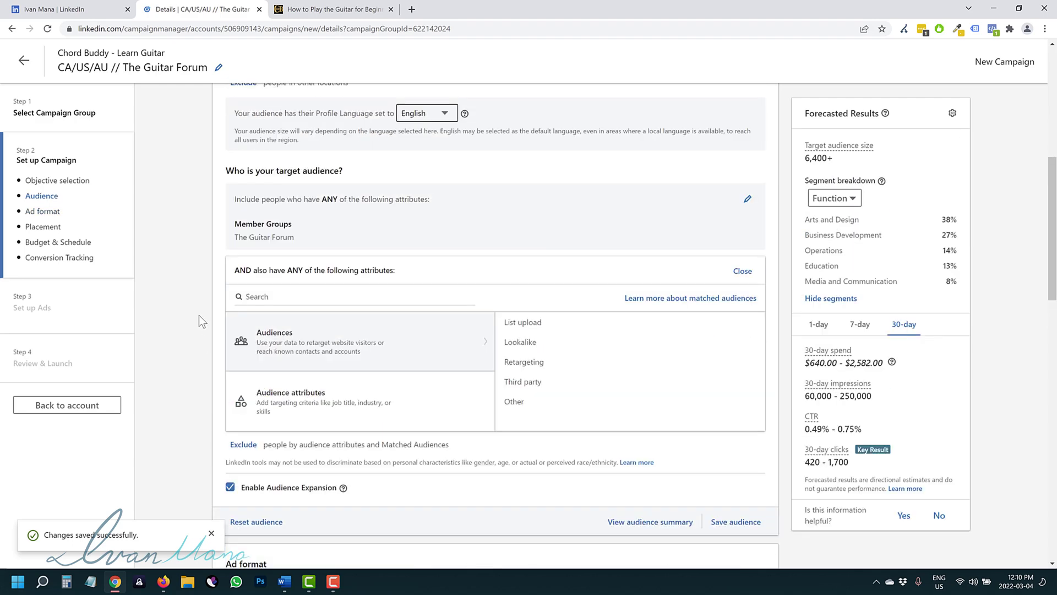
{"action": "left_click_drag", "start_coordinate": [236, 253], "coordinate": [298, 254]}
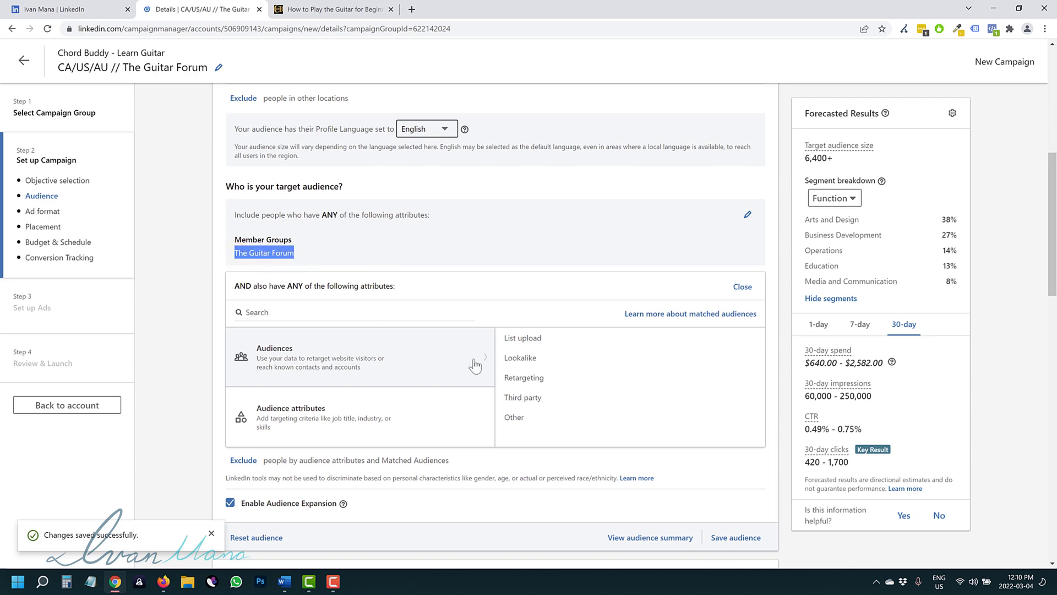
{"action": "left_click", "coordinate": [394, 422]}
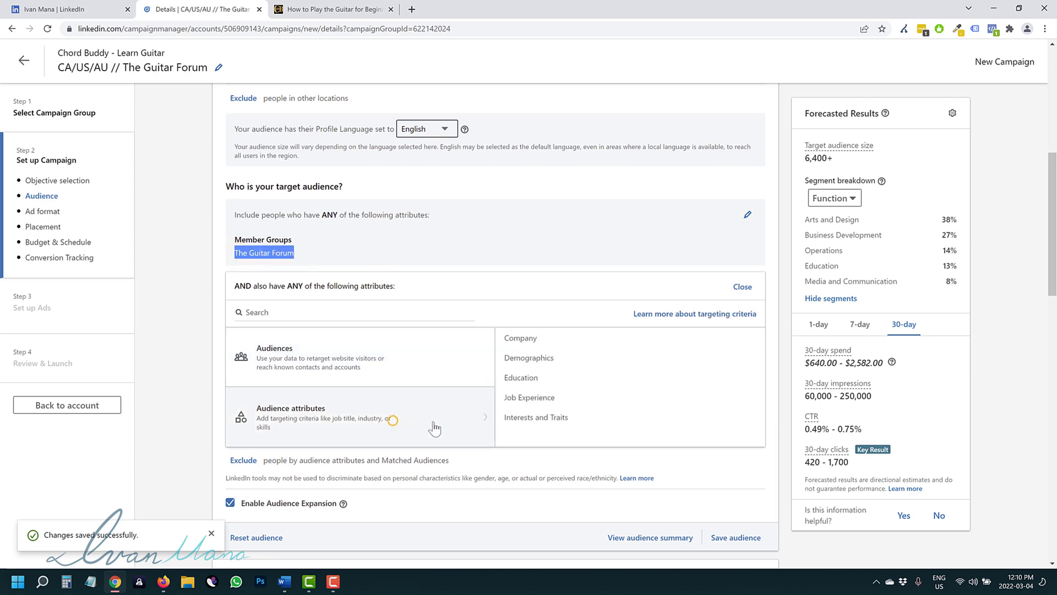
{"action": "left_click", "coordinate": [532, 359]}
{"action": "left_click", "coordinate": [528, 337]}
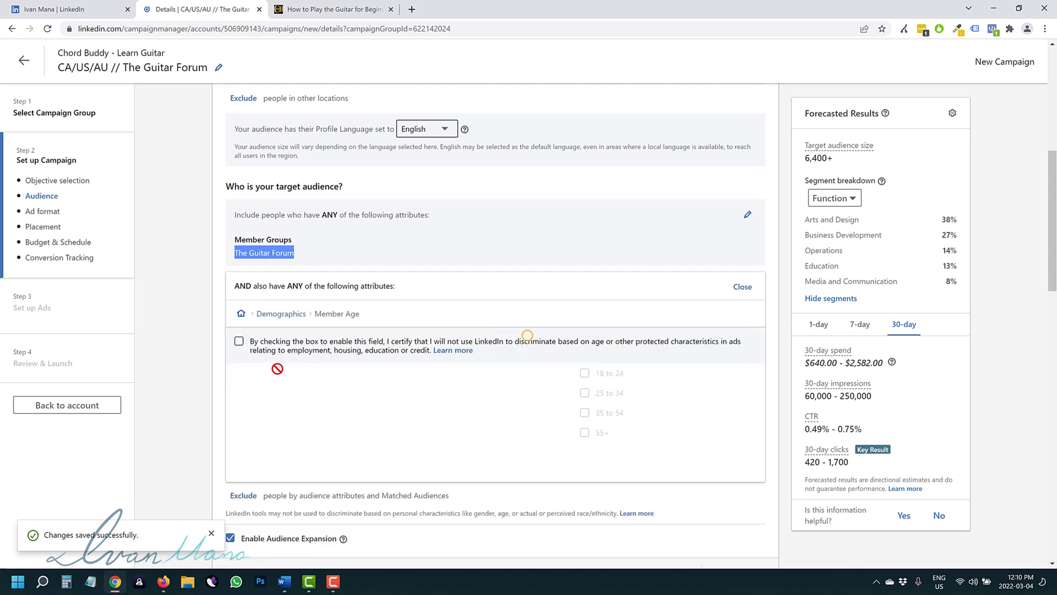
{"action": "left_click", "coordinate": [239, 341]}
{"action": "left_click", "coordinate": [238, 413]}
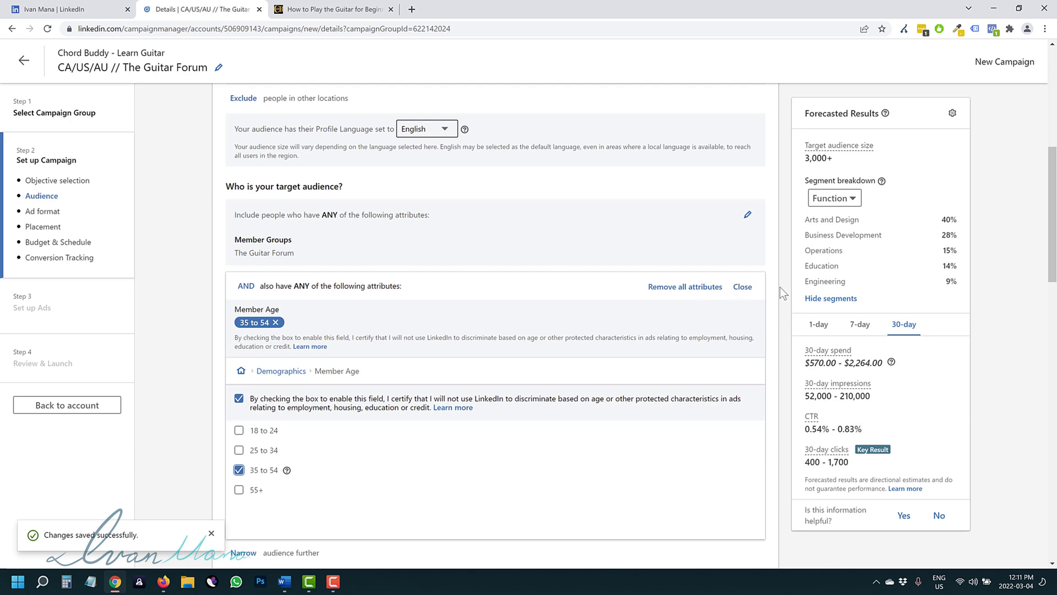
- Remove the 35 to 54 age attribute and close the narrowing criteria
{"action": "left_click", "coordinate": [742, 287]}
{"action": "left_click", "coordinate": [747, 287]}
{"action": "left_click", "coordinate": [276, 322]}
{"action": "left_click", "coordinate": [743, 287]}
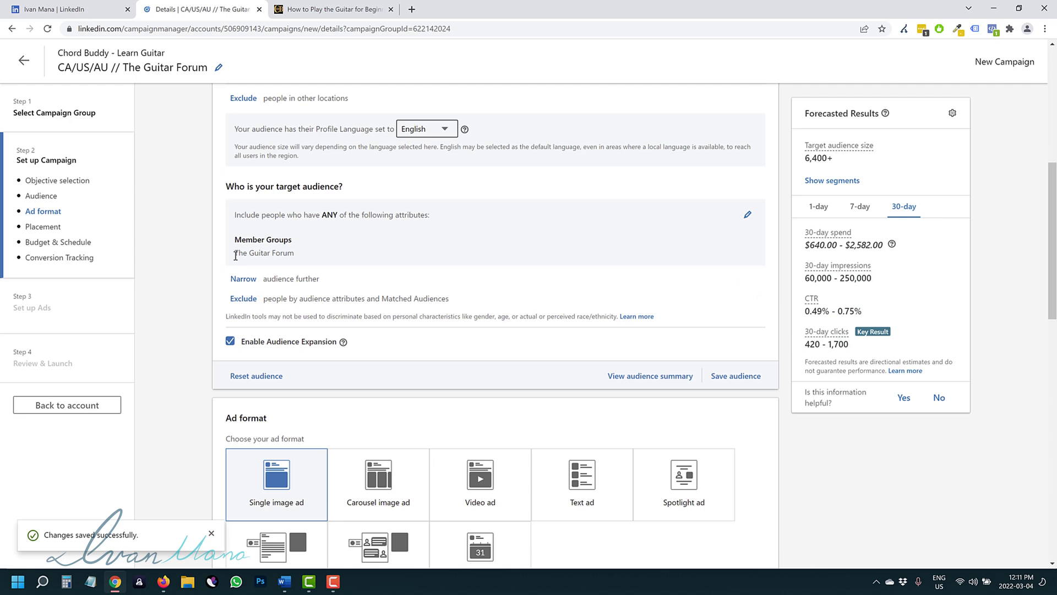
- Exclude people with the current job title Guitarist from The Guitar Forum target audience
{"action": "left_click_drag", "start_coordinate": [275, 252], "coordinate": [295, 252]}
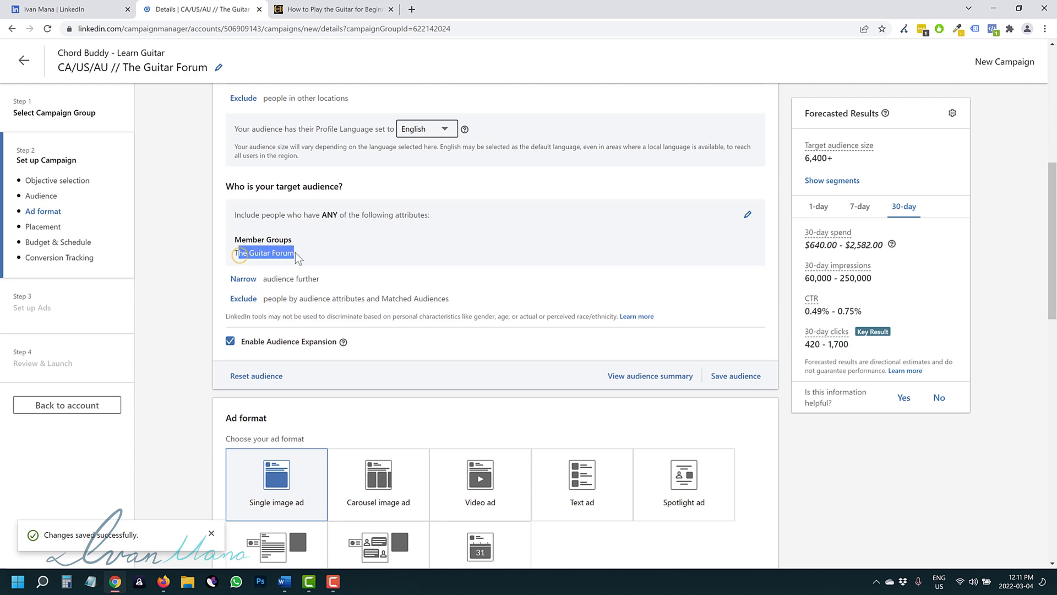
{"action": "left_click", "coordinate": [241, 300]}
{"action": "left_click", "coordinate": [353, 450]}
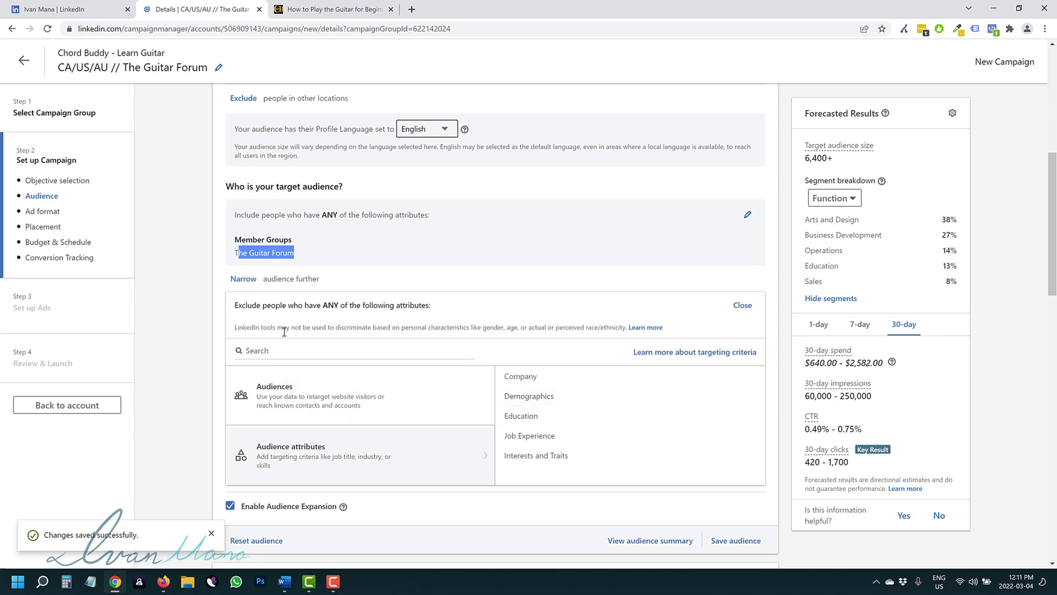
{"action": "left_click", "coordinate": [325, 347]}
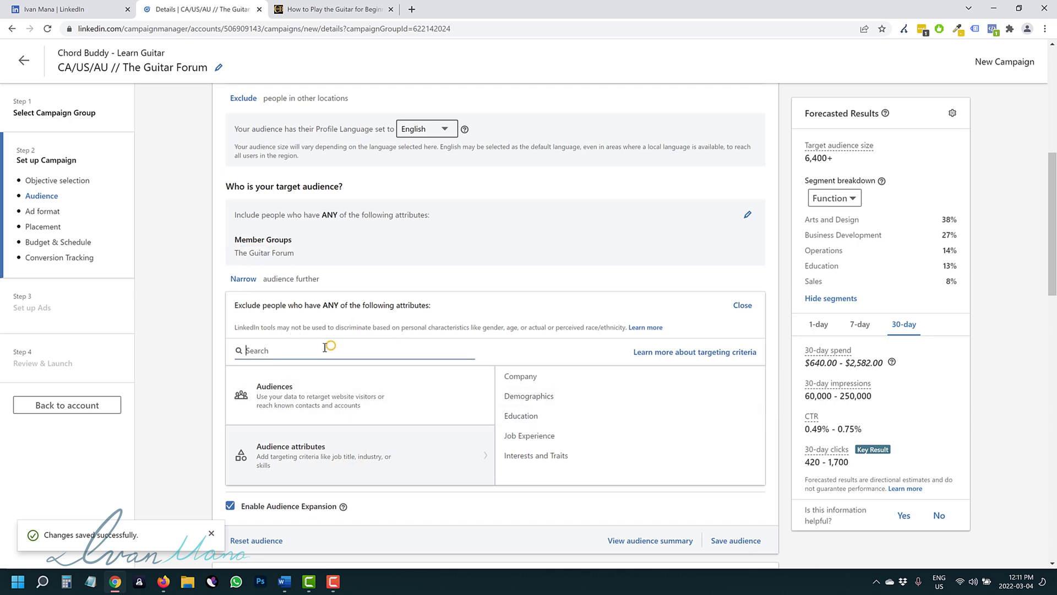
{"action": "type", "text": "guitar"}
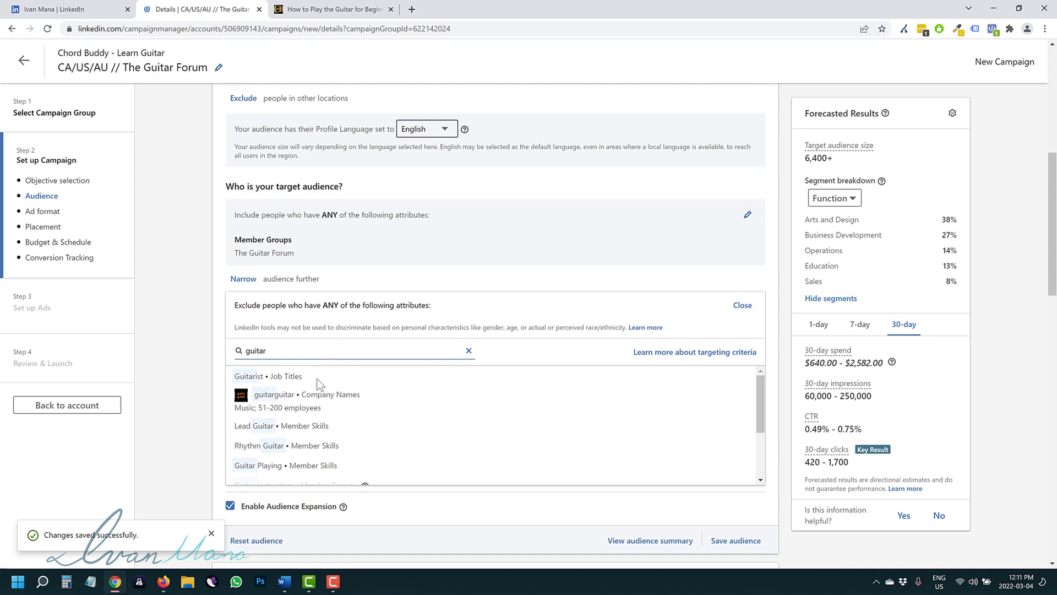
{"action": "left_click", "coordinate": [289, 378]}
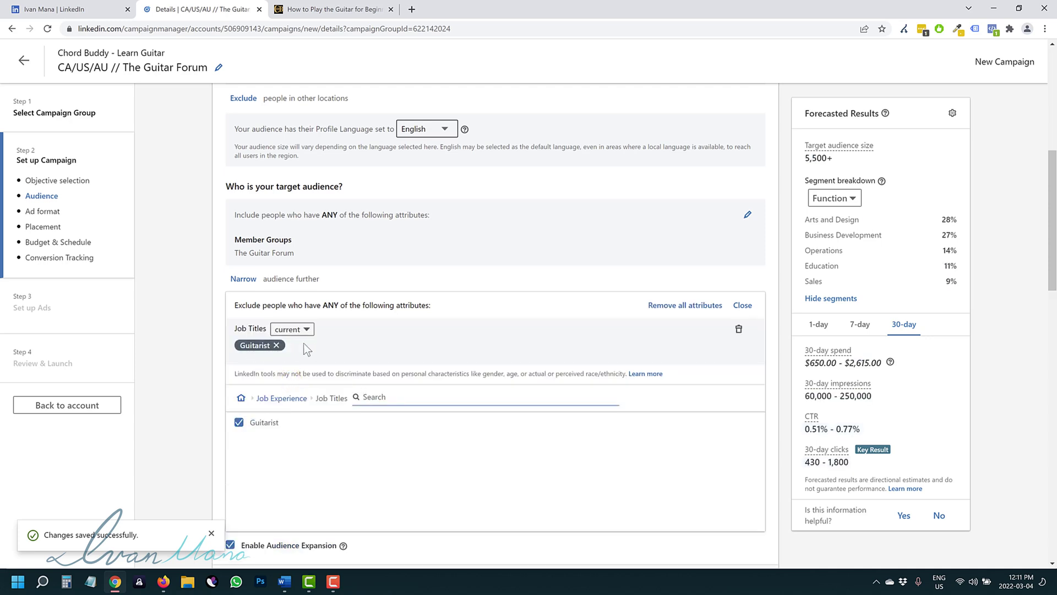
- Check the landing page headline against the Guitarist exclusion and close the exclusion criteria
{"action": "left_click", "coordinate": [347, 2]}
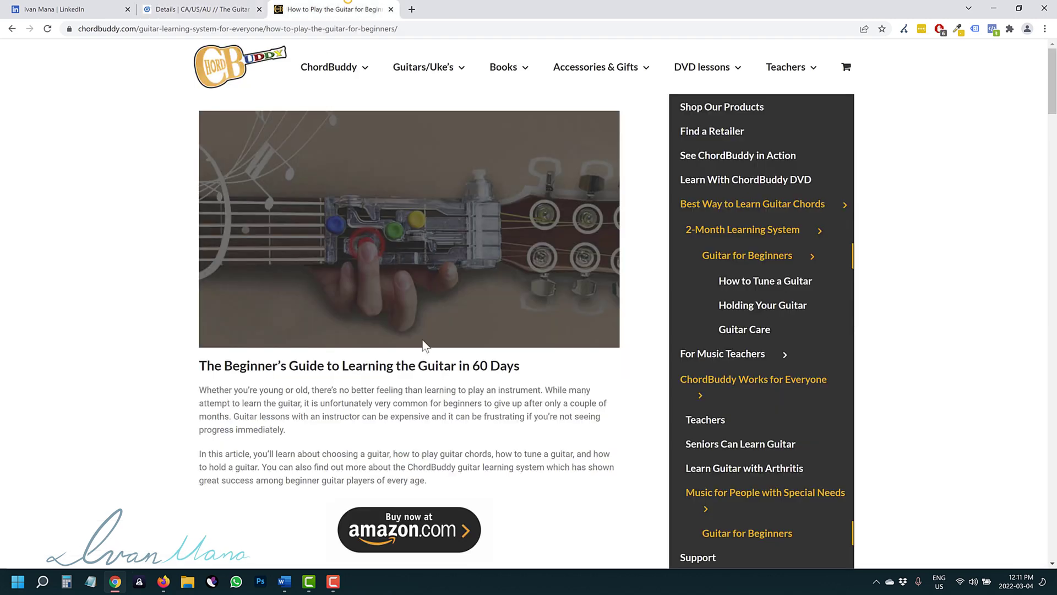
{"action": "left_click_drag", "start_coordinate": [215, 366], "coordinate": [491, 387]}
{"action": "left_click", "coordinate": [360, 375]}
{"action": "left_click", "coordinate": [227, 2]}
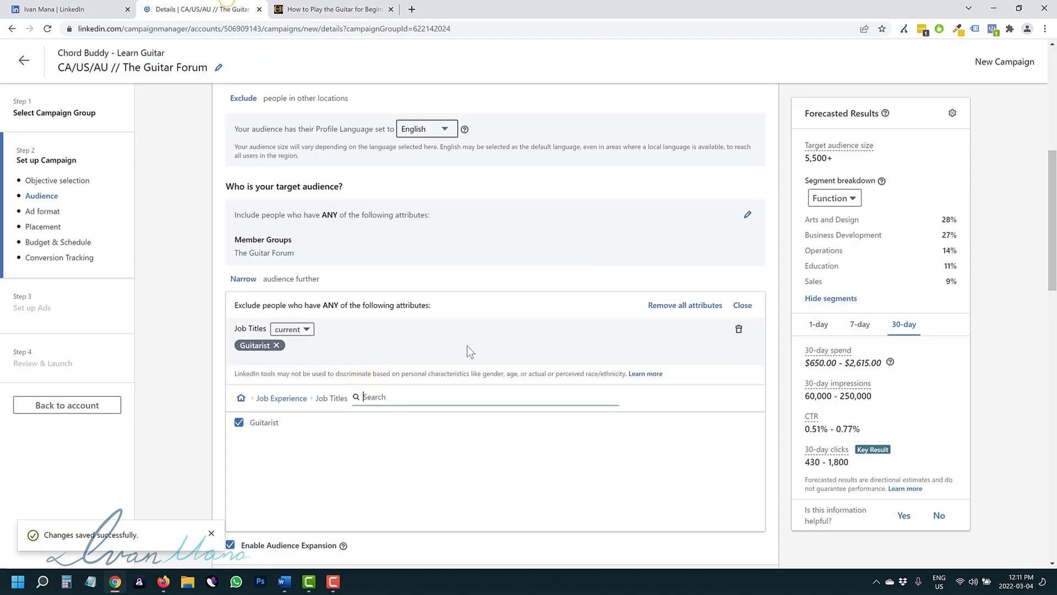
{"action": "left_click", "coordinate": [742, 306]}
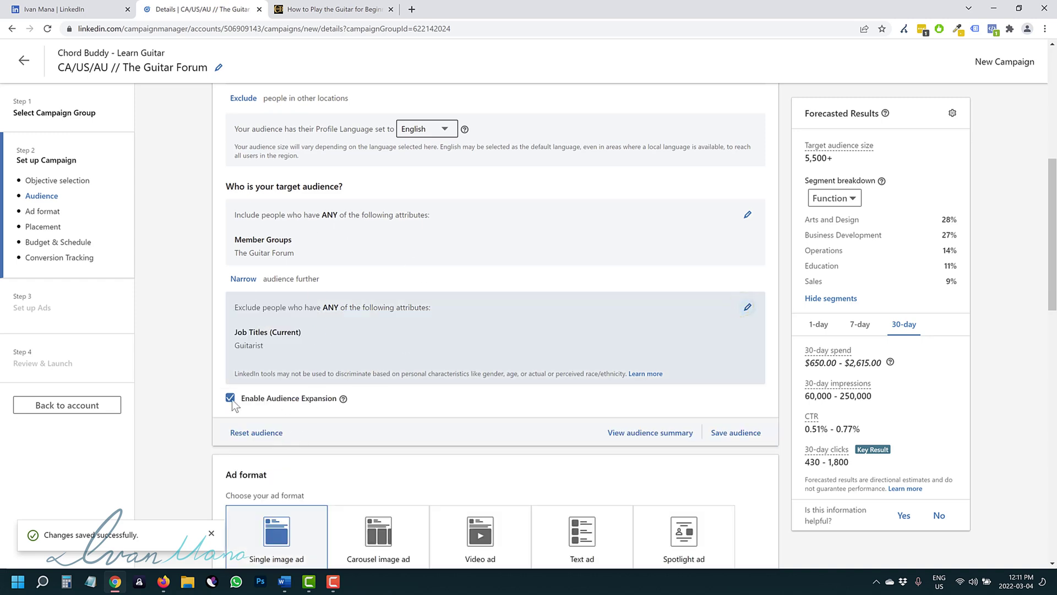
- Read the Audience Expansion explanation, disable the option, and review the included and excluded audience attributes
{"action": "left_click", "coordinate": [343, 400]}
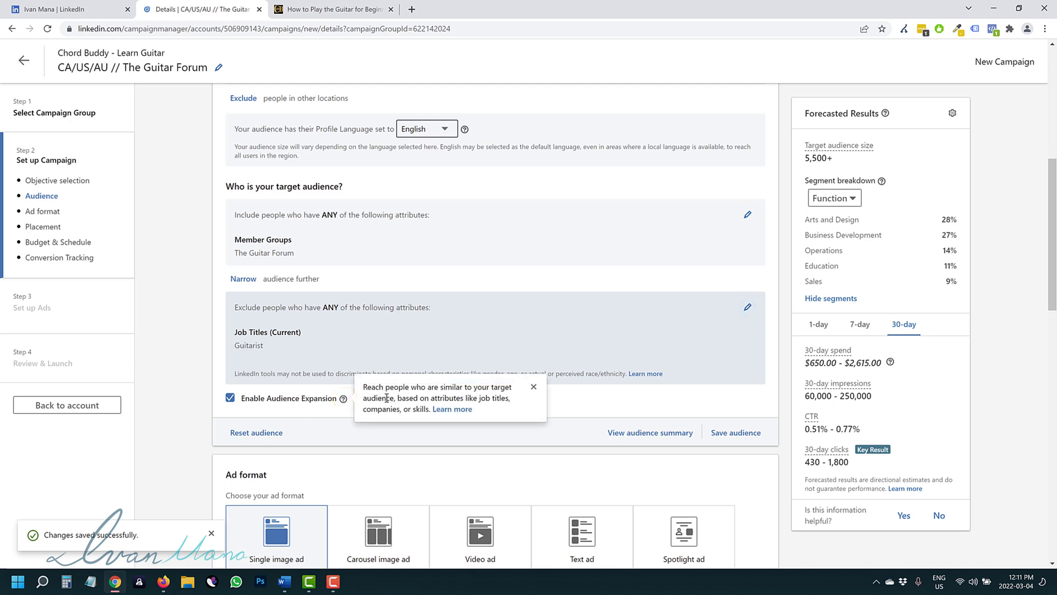
{"action": "left_click", "coordinate": [271, 401]}
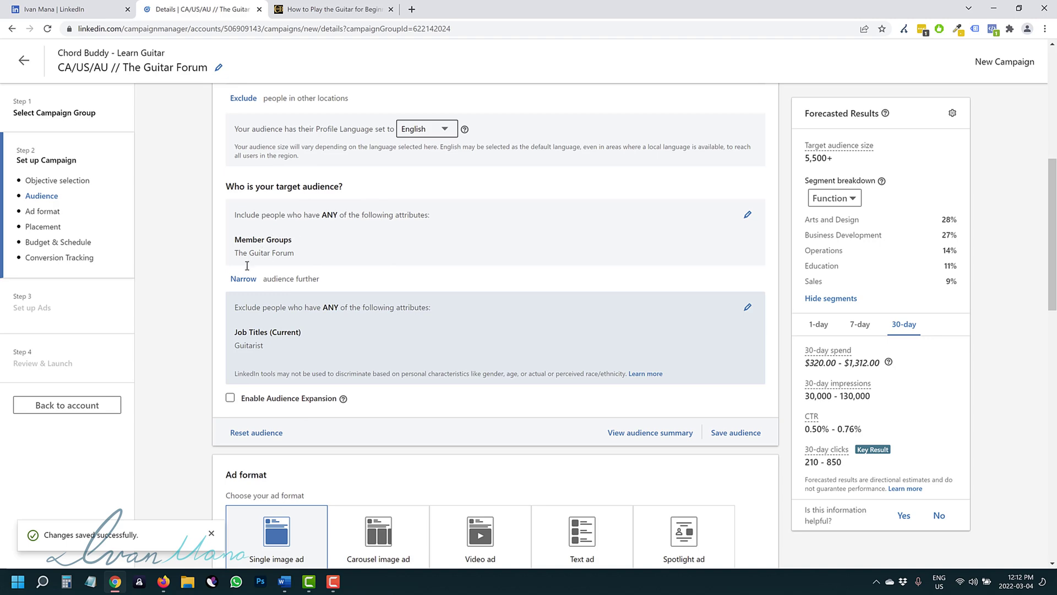
{"action": "scroll", "coordinate": [329, 229], "scroll_direction": "up", "scroll_amount": 3}
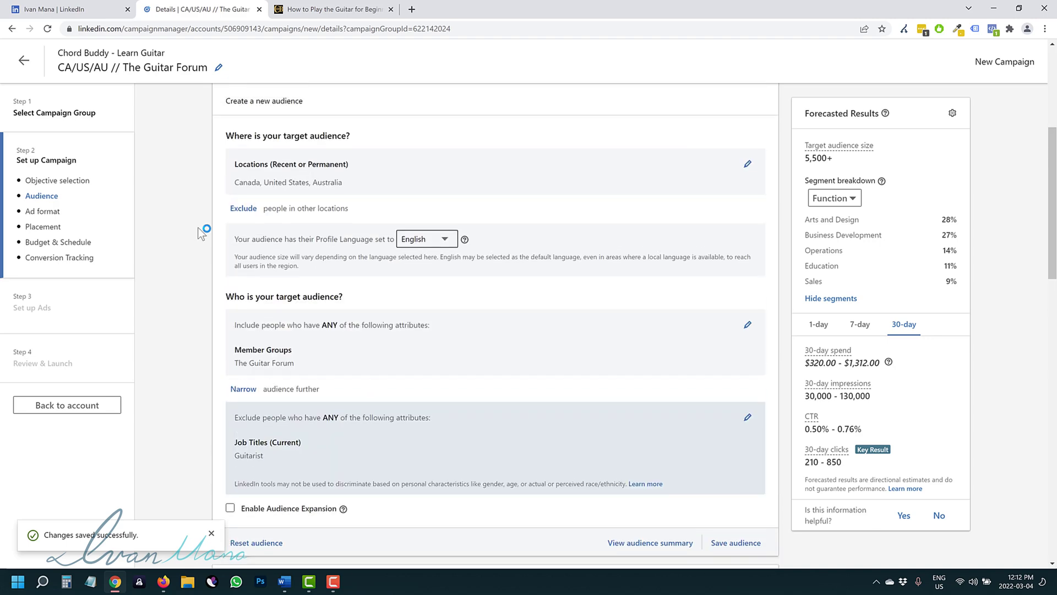
{"action": "scroll", "coordinate": [243, 330], "scroll_direction": "down", "scroll_amount": 2}
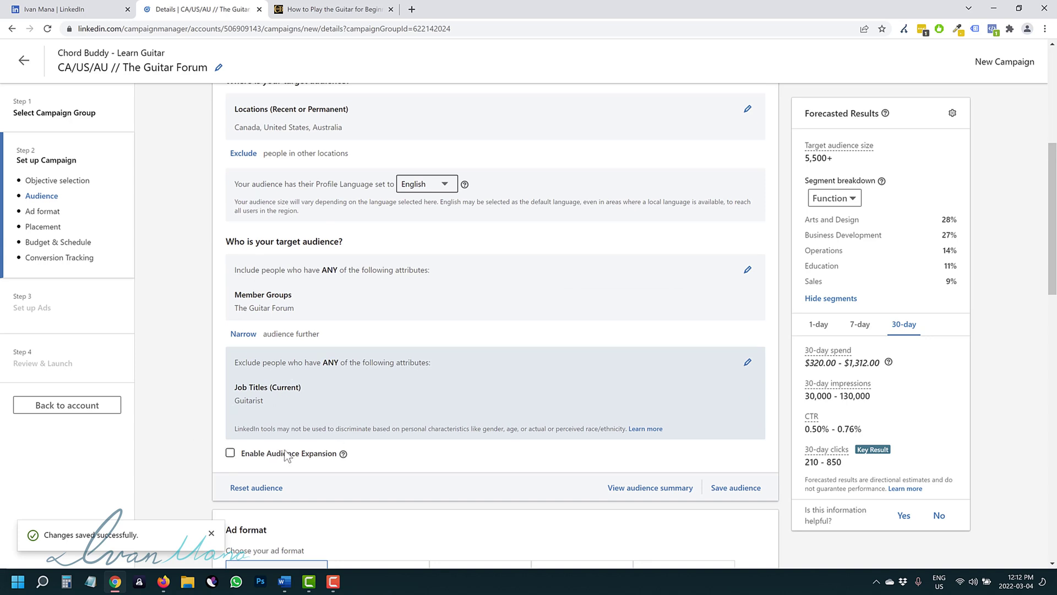
{"action": "scroll", "coordinate": [275, 452], "scroll_direction": "down", "scroll_amount": 1}
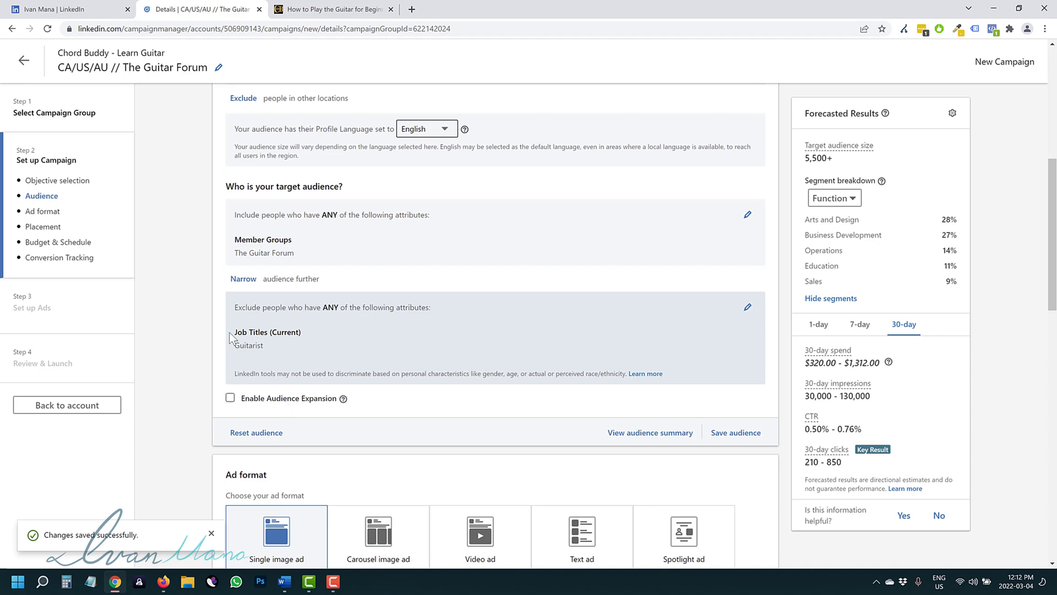
{"action": "scroll", "coordinate": [230, 337], "scroll_direction": "up", "scroll_amount": 2}
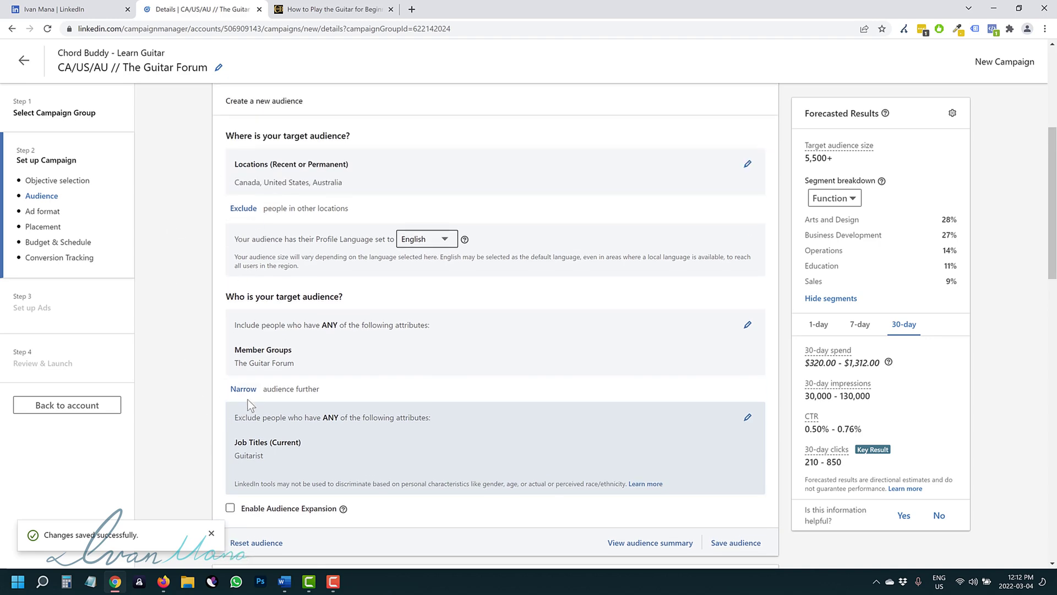
- Read how the LinkedIn Audience Network works and disable it in the campaign placement
{"action": "scroll", "coordinate": [251, 406], "scroll_direction": "down", "scroll_amount": 7}
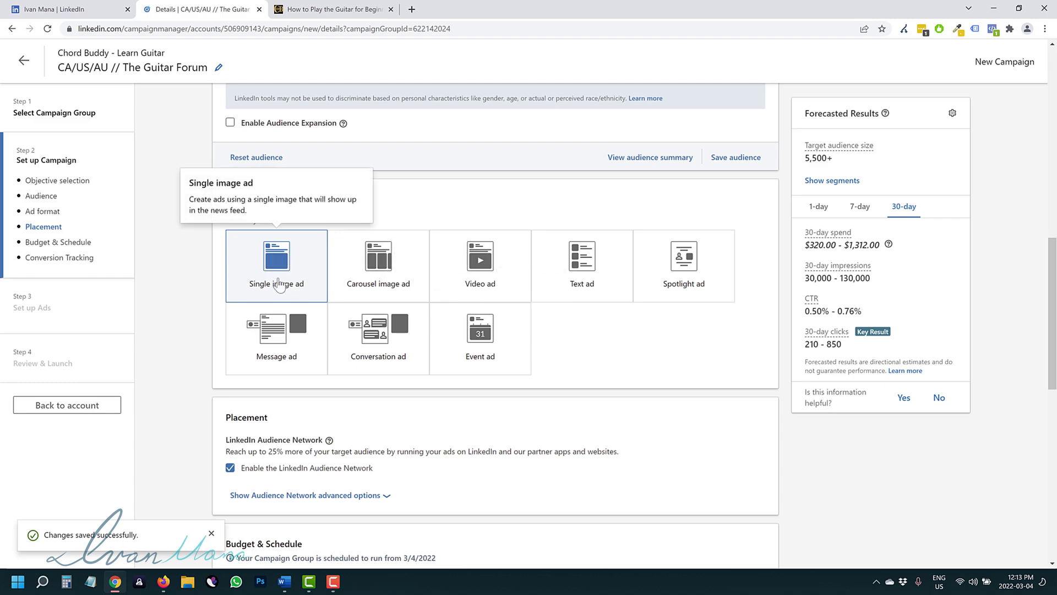
{"action": "scroll", "coordinate": [196, 369], "scroll_direction": "down", "scroll_amount": 2}
{"action": "left_click_drag", "start_coordinate": [226, 329], "coordinate": [320, 331]}
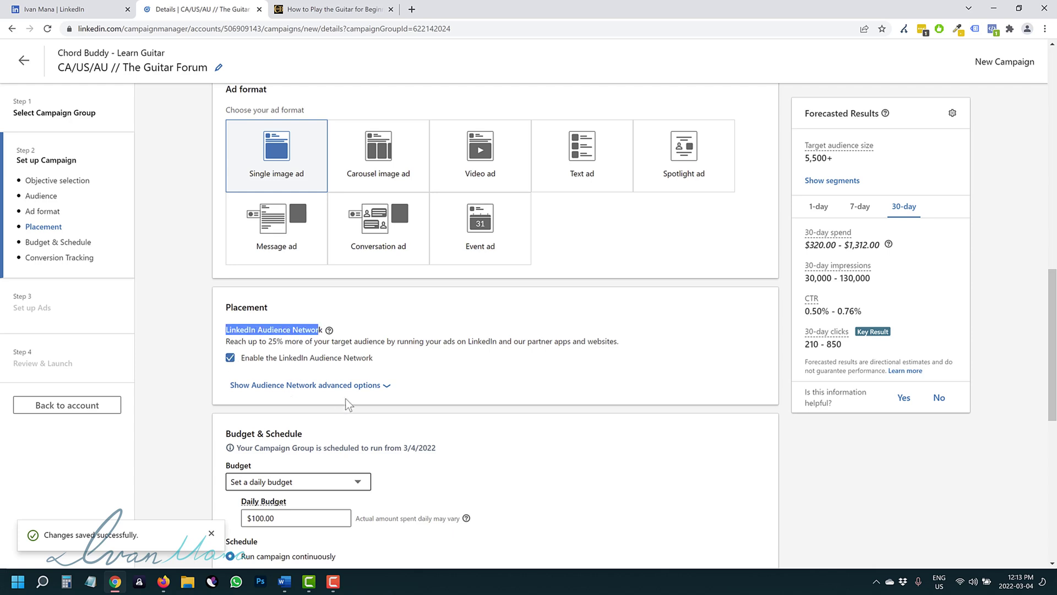
{"action": "left_click", "coordinate": [329, 331]}
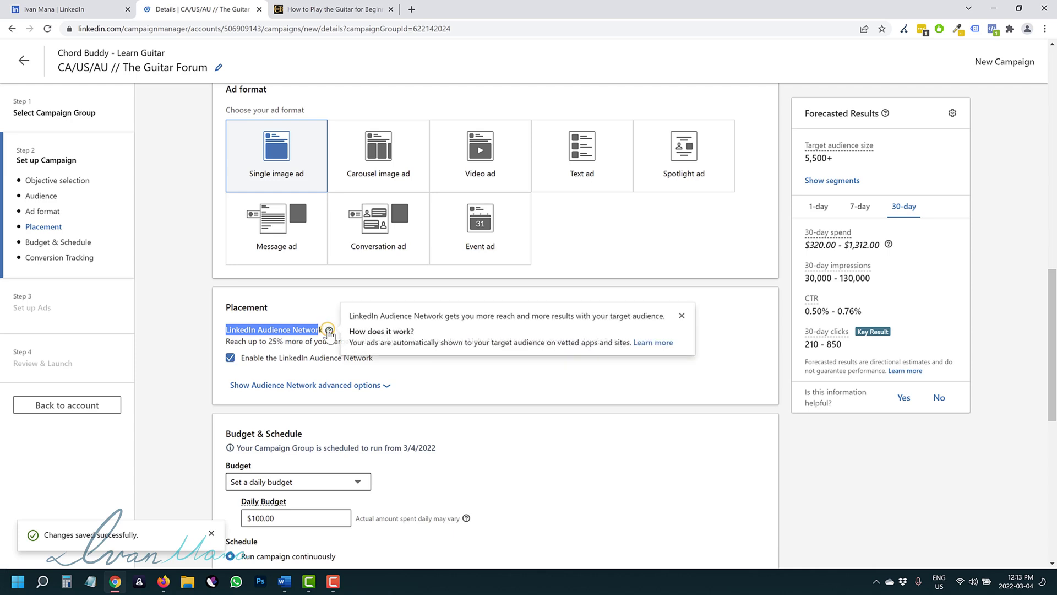
{"action": "left_click_drag", "start_coordinate": [493, 343], "coordinate": [600, 338]}
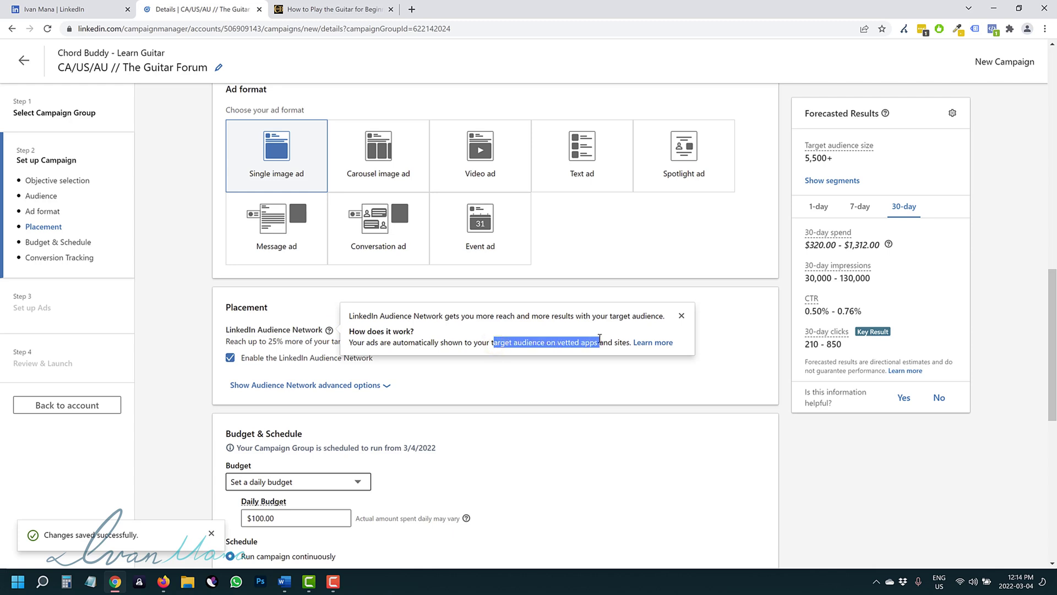
{"action": "left_click", "coordinate": [470, 365]}
{"action": "left_click", "coordinate": [230, 358]}
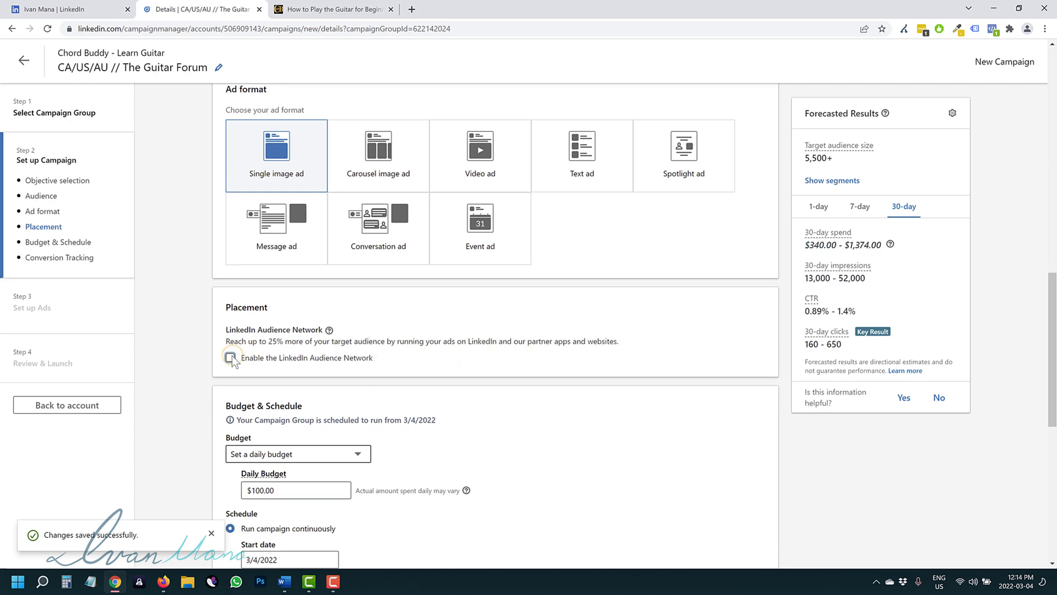
- Set both a daily and lifetime budget for the campaign, with $50 daily and $200 lifetime
{"action": "scroll", "coordinate": [187, 385], "scroll_direction": "down", "scroll_amount": 5}
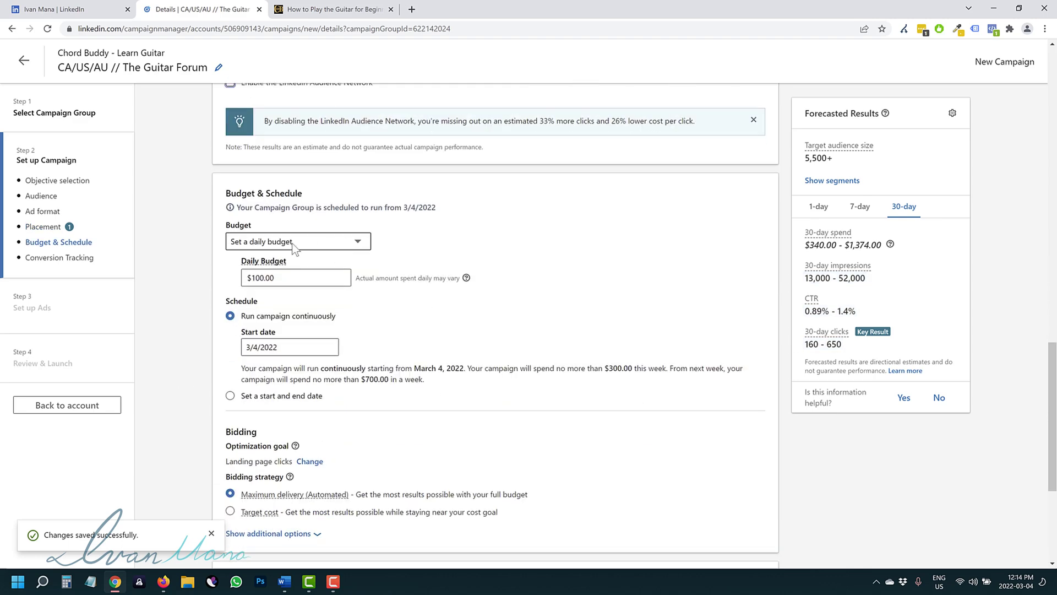
{"action": "left_click", "coordinate": [305, 241]}
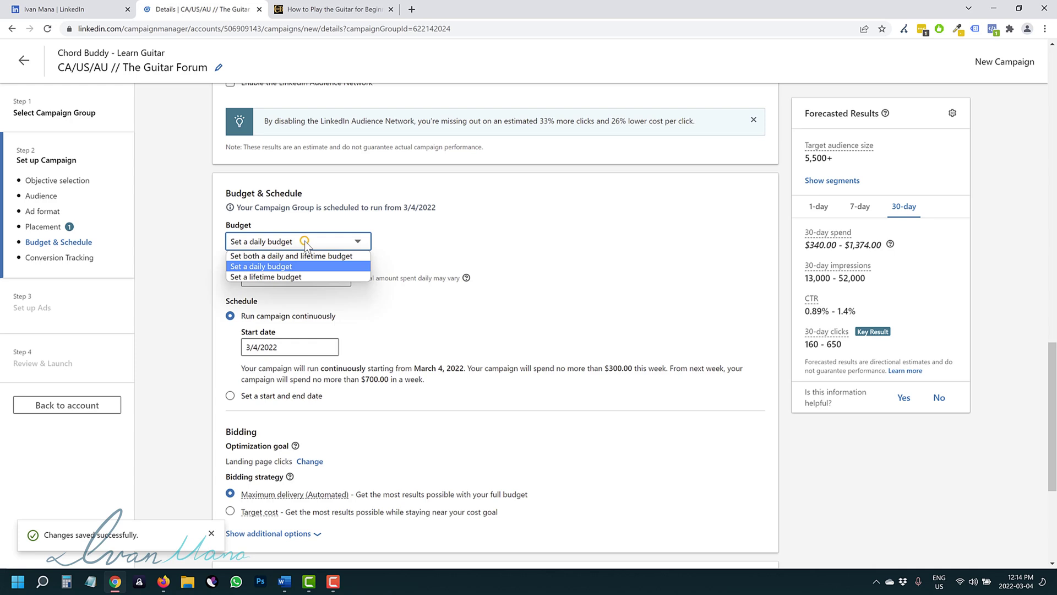
{"action": "left_click", "coordinate": [276, 256]}
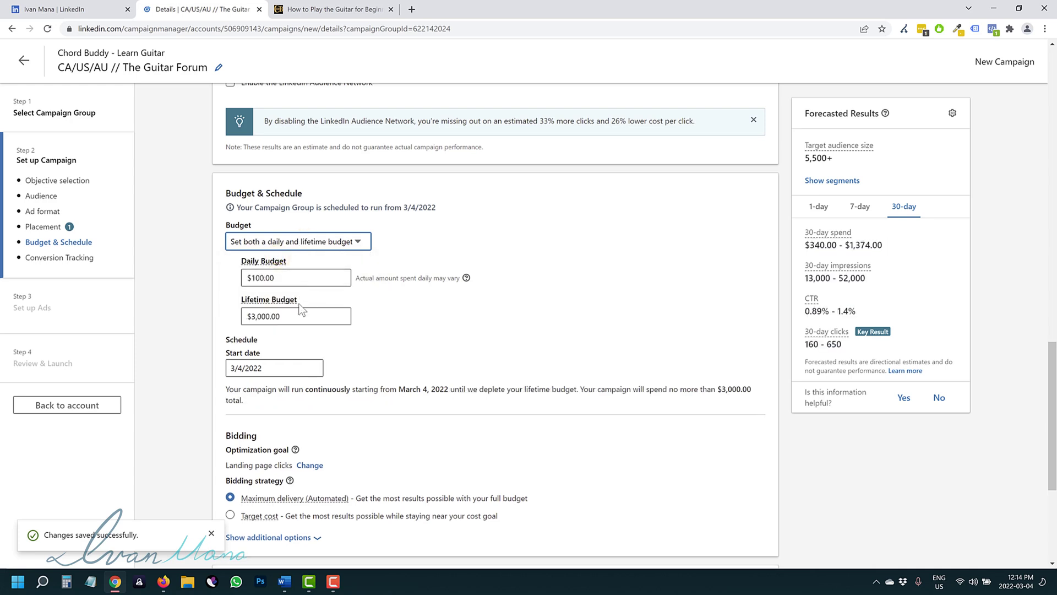
{"action": "left_click", "coordinate": [284, 277]}
{"action": "double_click", "coordinate": [284, 277]}
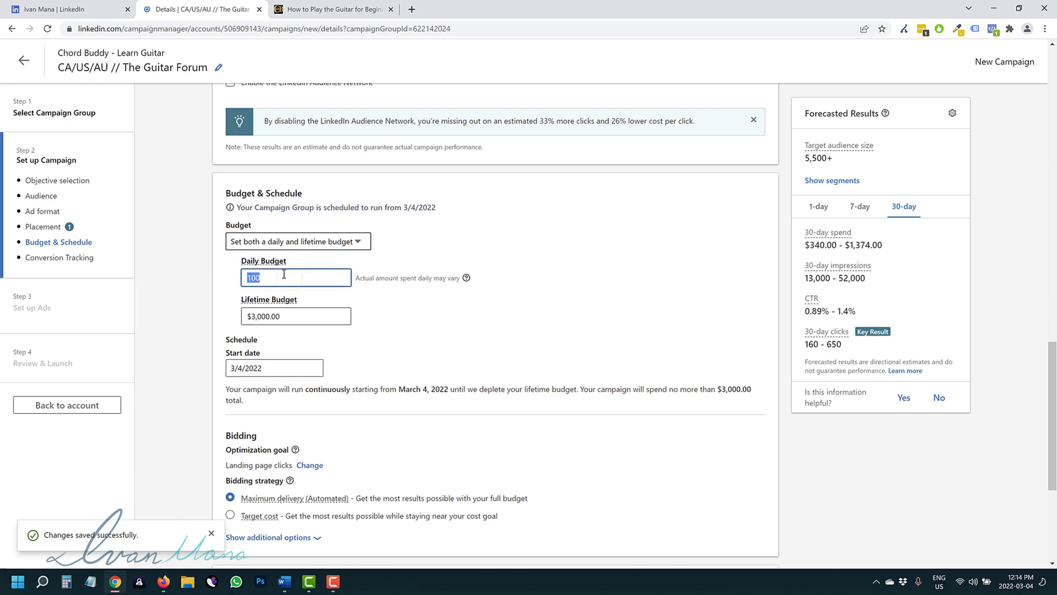
{"action": "type", "text": "50"}
{"action": "left_click", "coordinate": [160, 311]}
{"action": "double_click", "coordinate": [299, 318]}
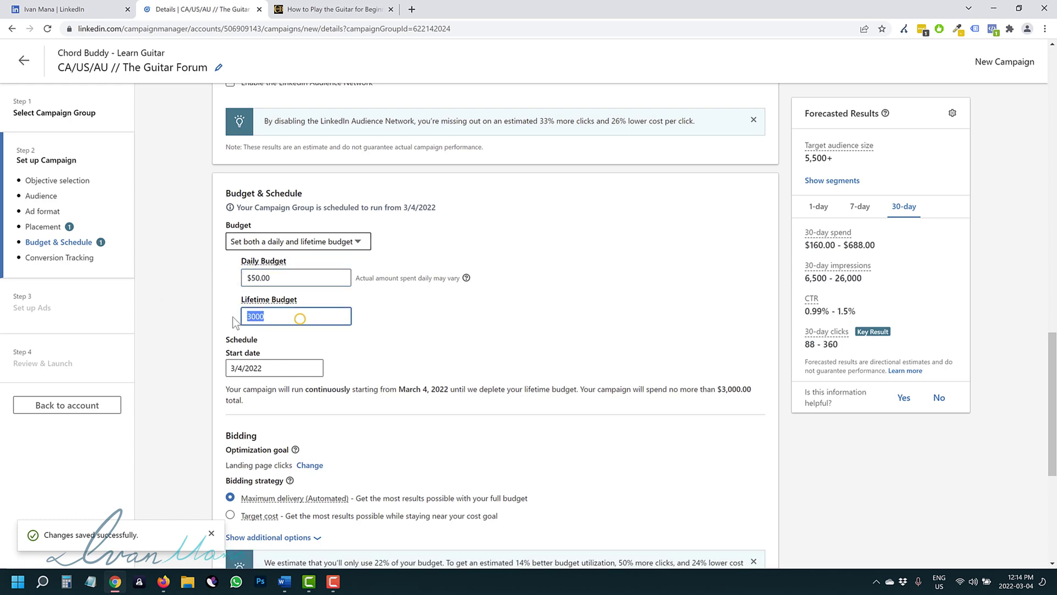
{"action": "type", "text": "20"}
{"action": "left_click", "coordinate": [191, 287]}
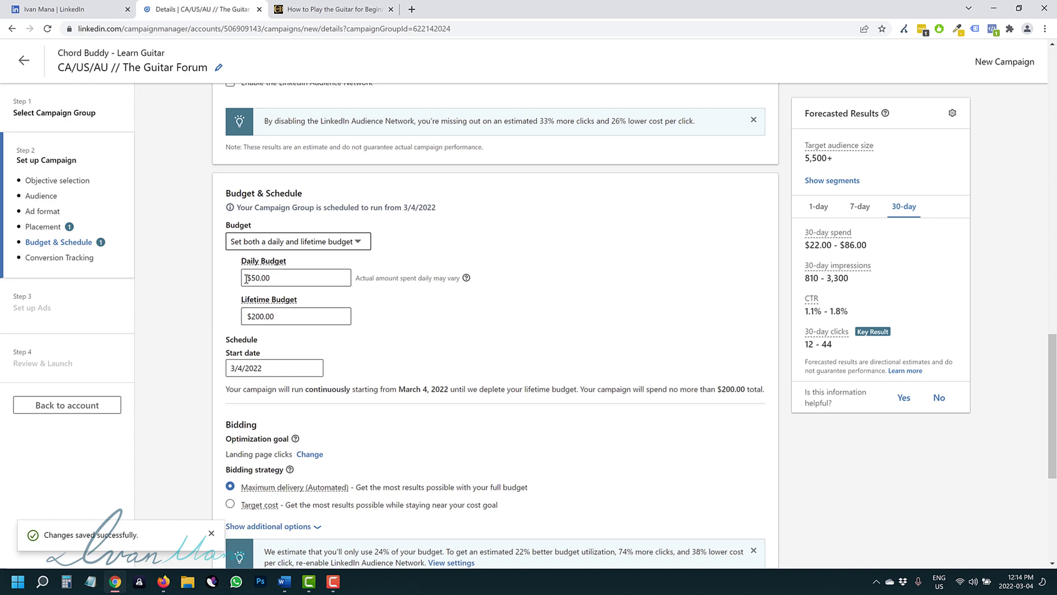
- Check the Maximum delivery explanation and switch the bidding strategy to Target cost
{"action": "scroll", "coordinate": [182, 344], "scroll_direction": "down", "scroll_amount": 1}
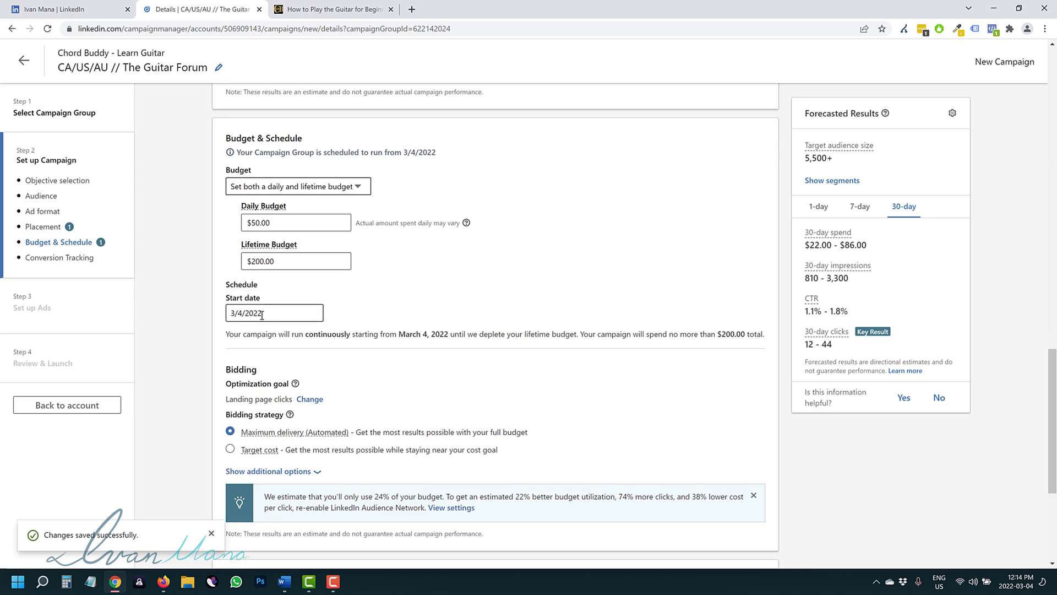
{"action": "scroll", "coordinate": [251, 318], "scroll_direction": "down", "scroll_amount": 1}
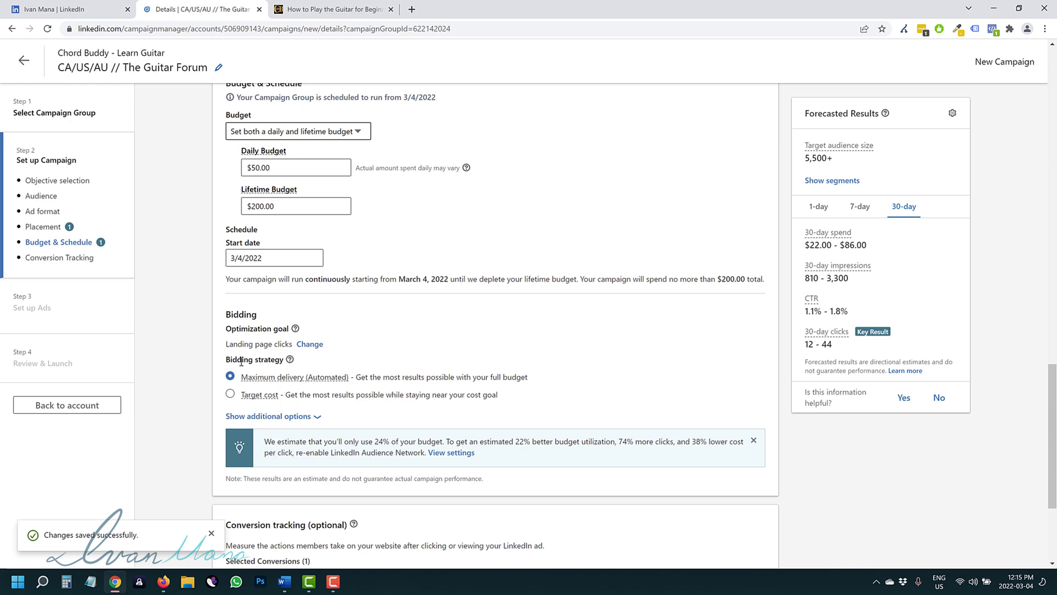
{"action": "mouse_move", "coordinate": [275, 378]}
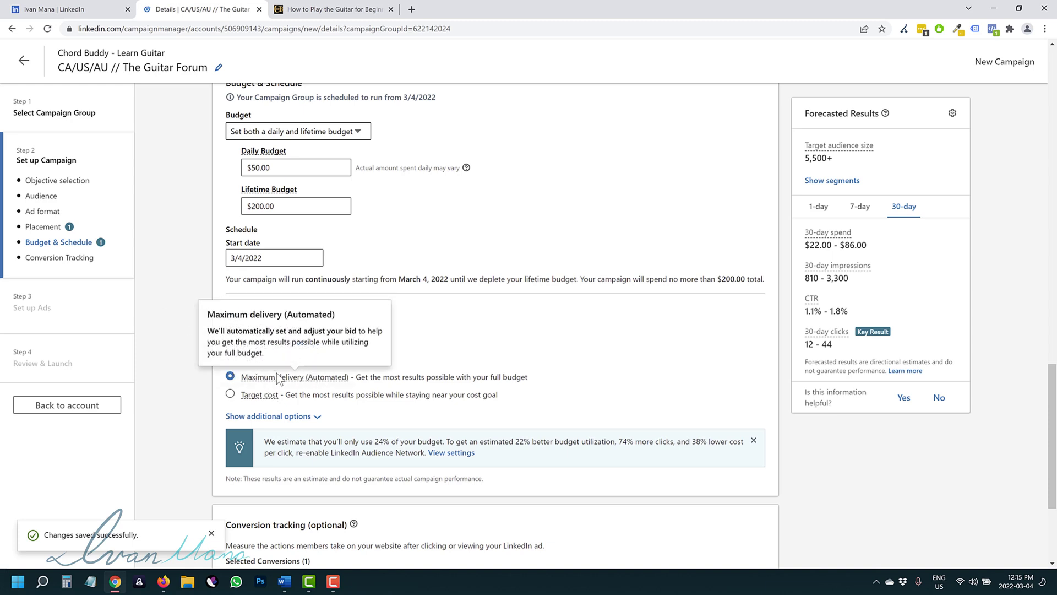
{"action": "scroll", "coordinate": [175, 399], "scroll_direction": "down", "scroll_amount": 1}
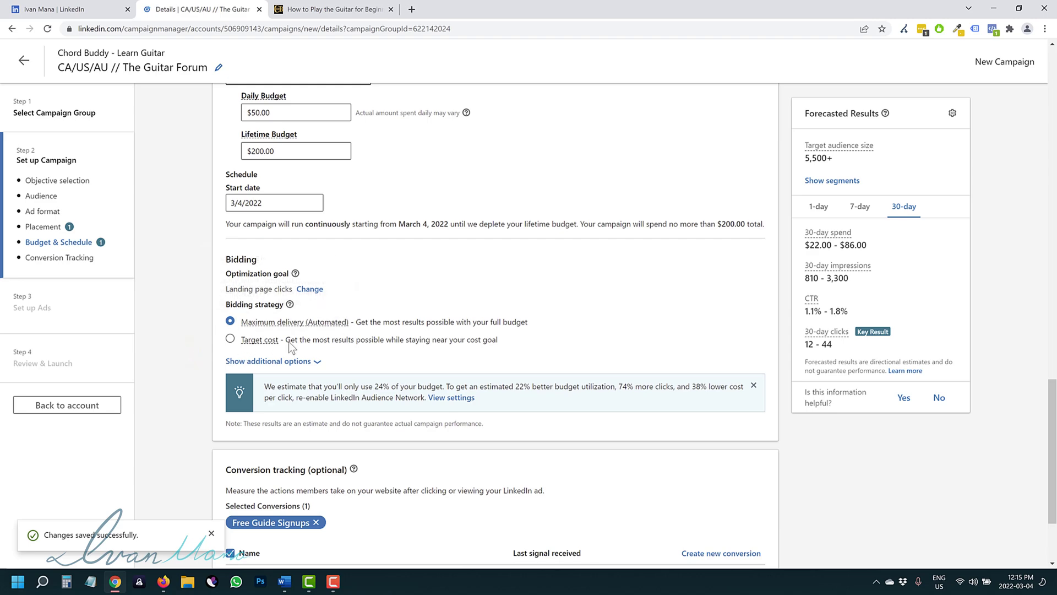
{"action": "left_click", "coordinate": [230, 338]}
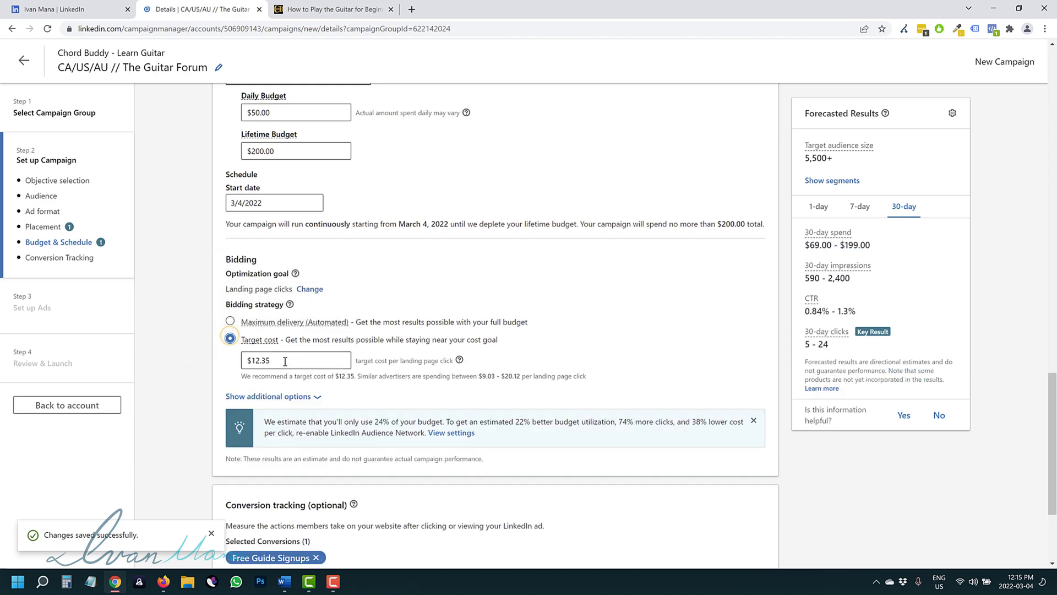
- Try a target cost of $5 per landing page click
{"action": "scroll", "coordinate": [289, 341], "scroll_direction": "down", "scroll_amount": 1}
{"action": "left_click", "coordinate": [284, 295]}
{"action": "left_click_drag", "start_coordinate": [304, 298], "coordinate": [248, 303]}
{"action": "type", "text": "5"}
{"action": "left_click", "coordinate": [179, 317]}
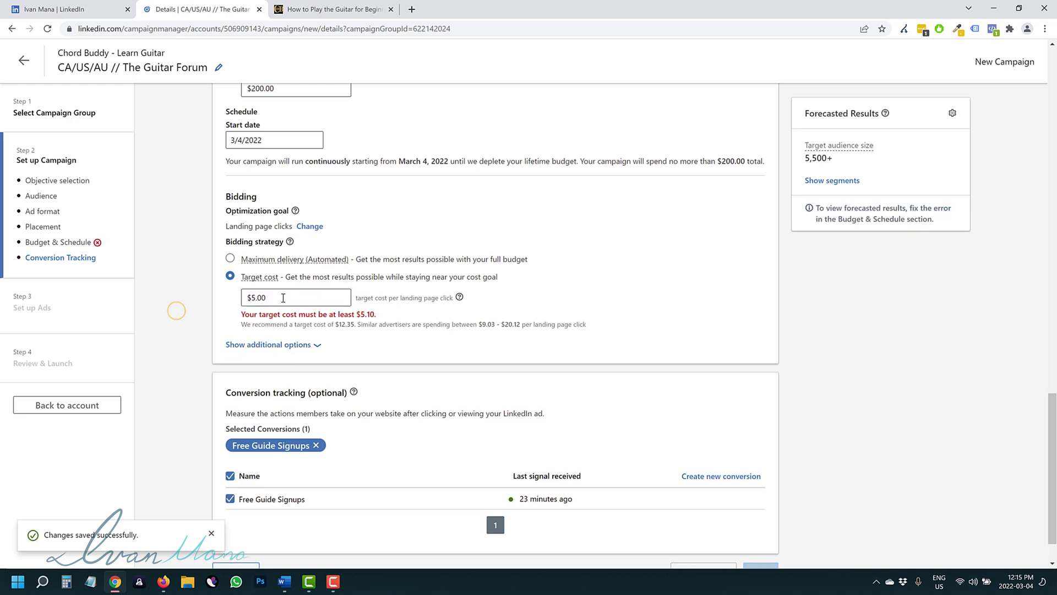
- Set the target cost to $5.10 per landing page click
{"action": "left_click_drag", "start_coordinate": [279, 296], "coordinate": [207, 296]}
{"action": "type", "text": "5.10"}
{"action": "left_click", "coordinate": [108, 298]}
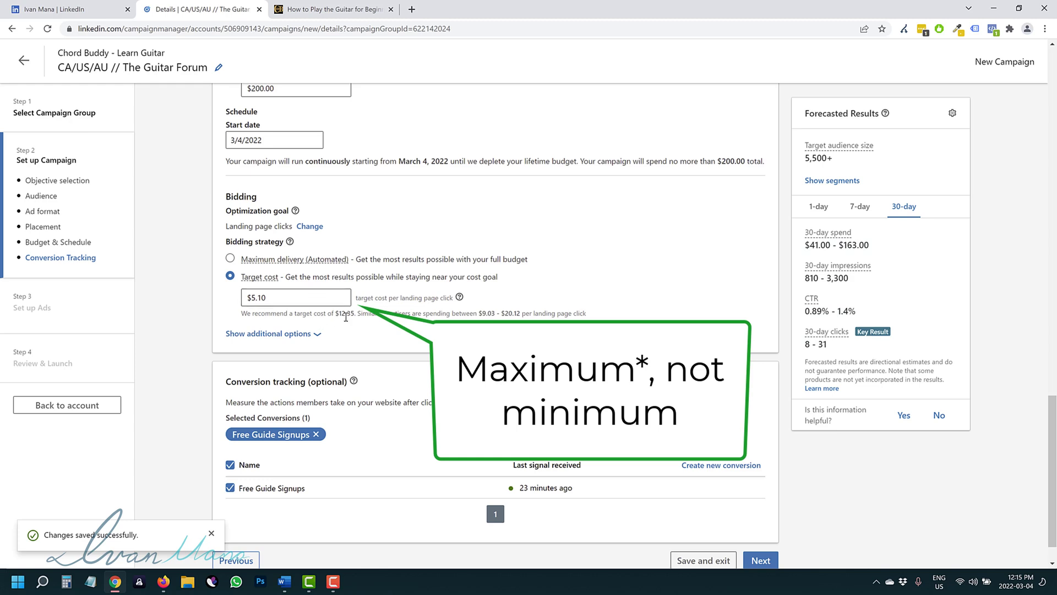
- Review the campaign's budget, schedule, bidding and conversion tracking settings
{"action": "scroll", "coordinate": [194, 348], "scroll_direction": "up", "scroll_amount": 3}
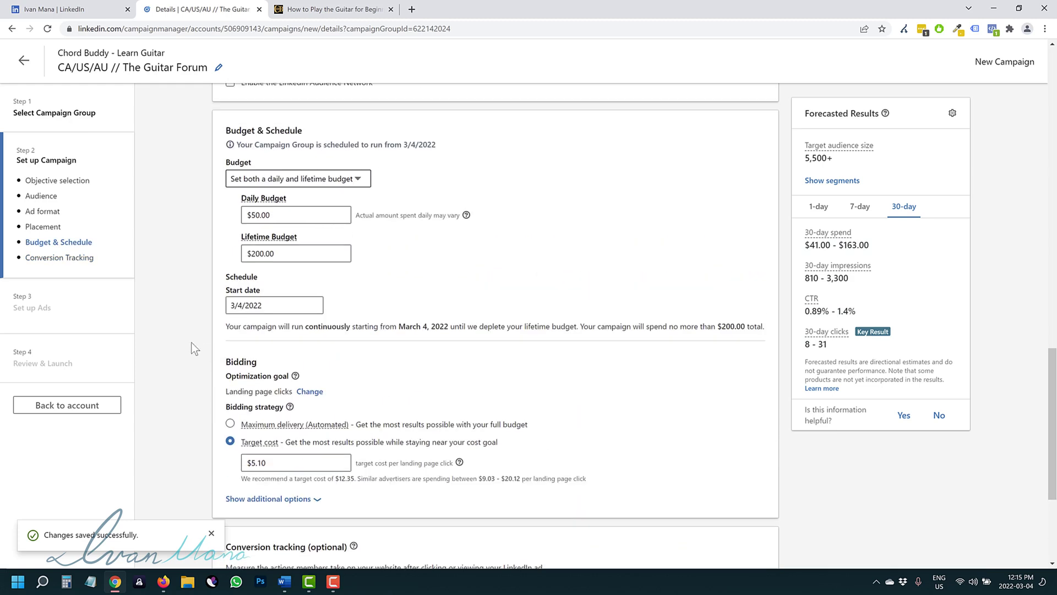
{"action": "scroll", "coordinate": [162, 372], "scroll_direction": "up", "scroll_amount": 8}
{"action": "scroll", "coordinate": [206, 364], "scroll_direction": "down", "scroll_amount": 10}
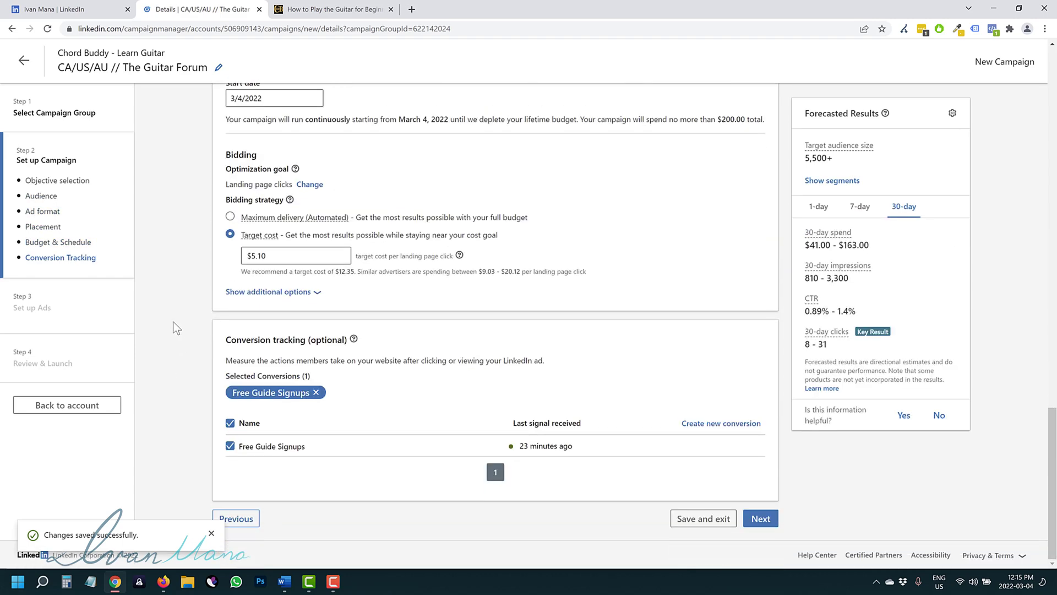
{"action": "scroll", "coordinate": [174, 323], "scroll_direction": "up", "scroll_amount": 2}
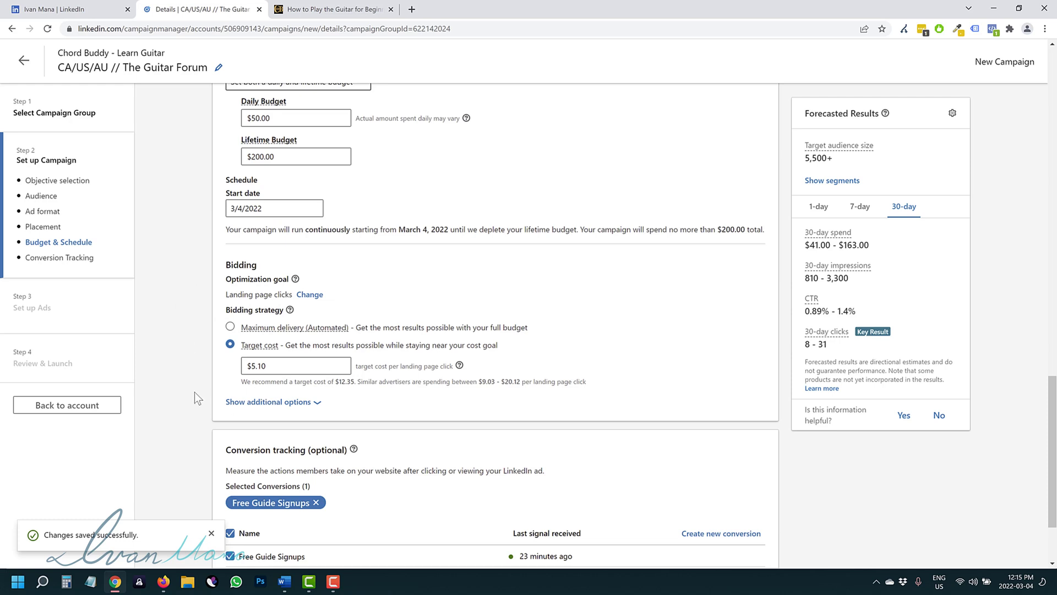
- Remove the Free Guide Signups conversion from the campaign's conversion tracking
{"action": "scroll", "coordinate": [202, 390], "scroll_direction": "down", "scroll_amount": 2}
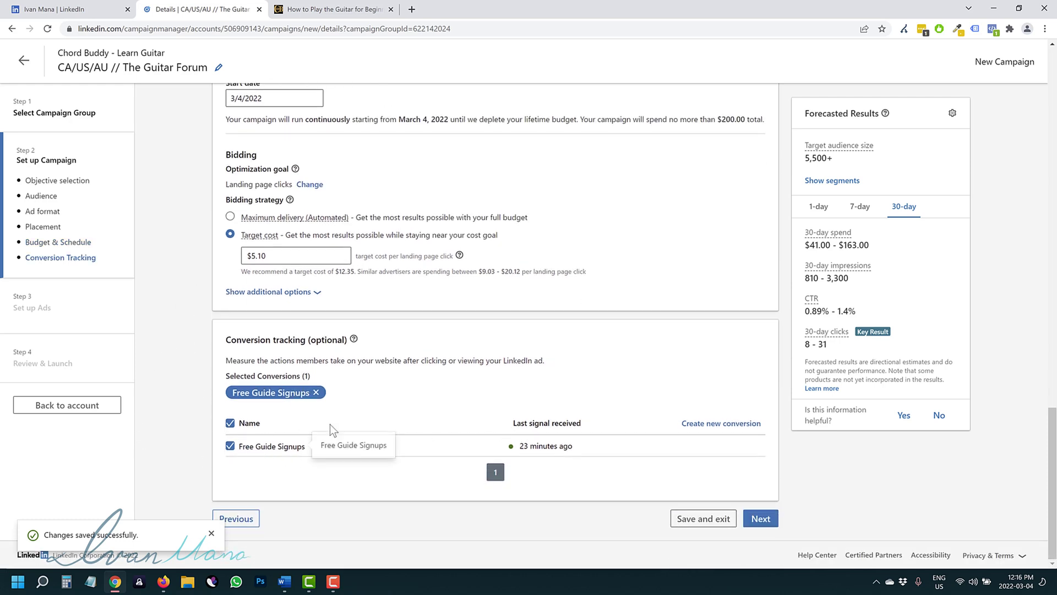
{"action": "left_click", "coordinate": [316, 391]}
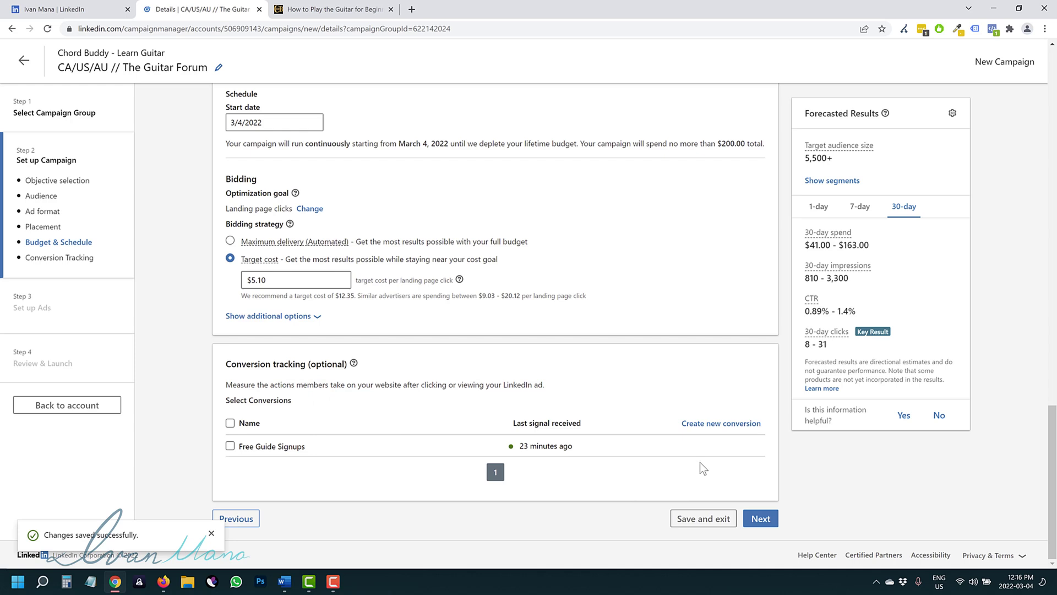
- Look over the campaign settings once more, then save them and continue to the ad setup
{"action": "left_click", "coordinate": [762, 518]}
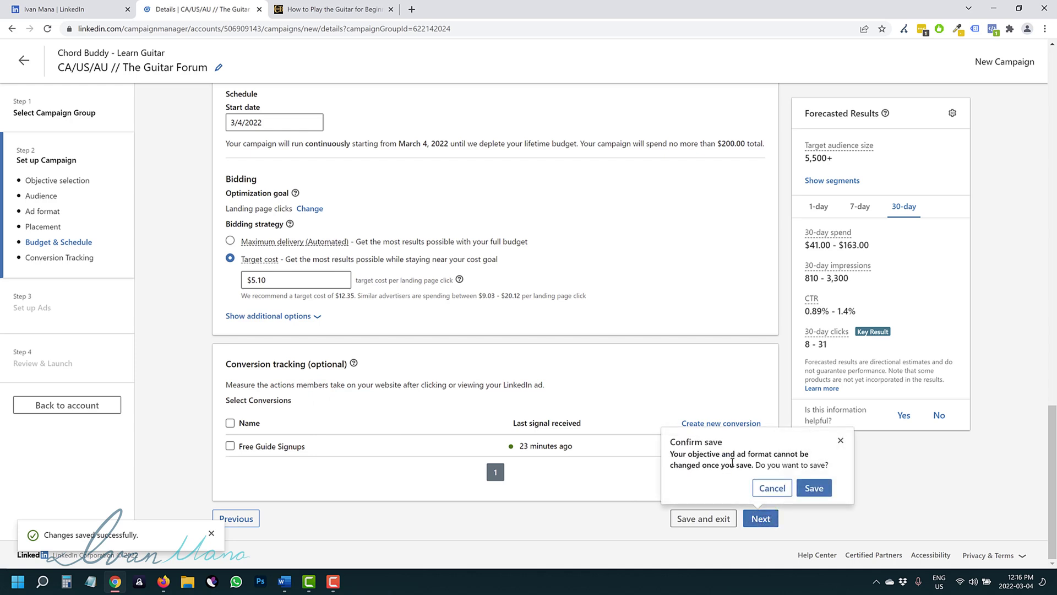
{"action": "scroll", "coordinate": [524, 419], "scroll_direction": "up", "scroll_amount": 15}
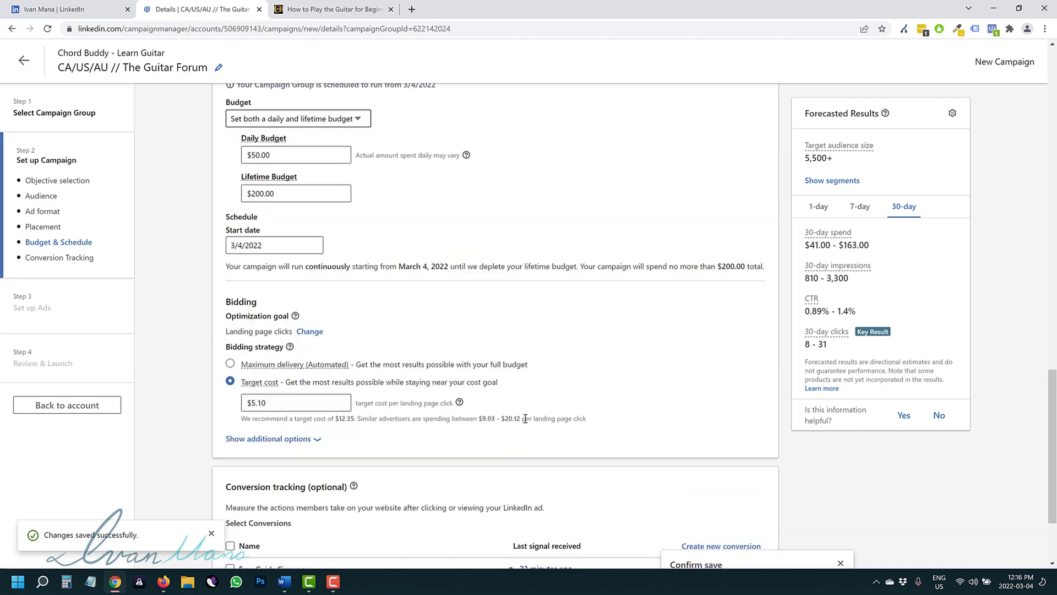
{"action": "scroll", "coordinate": [521, 352], "scroll_direction": "up", "scroll_amount": 4}
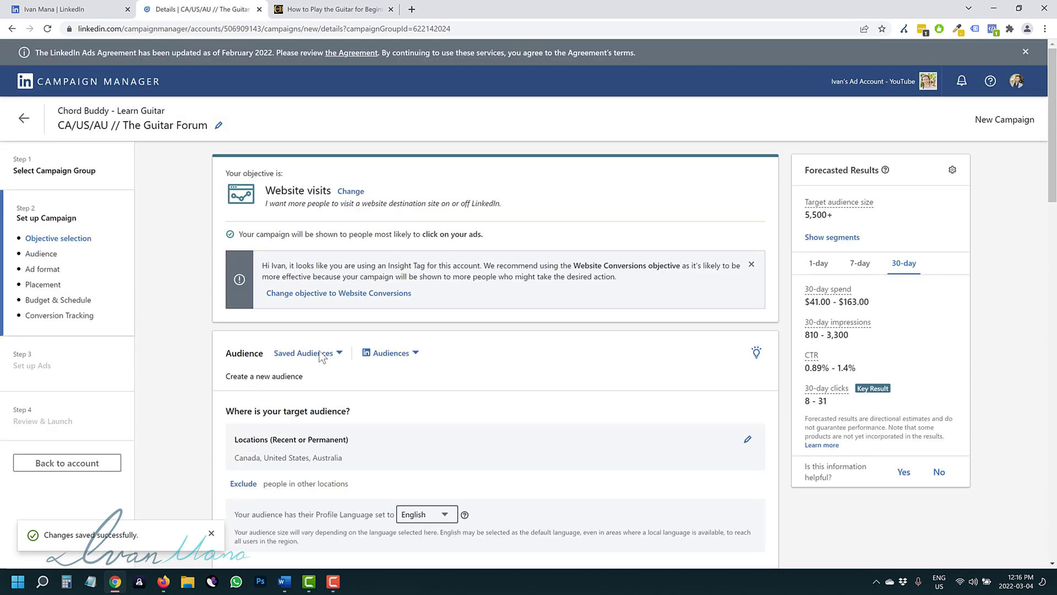
{"action": "scroll", "coordinate": [378, 381], "scroll_direction": "down", "scroll_amount": 20}
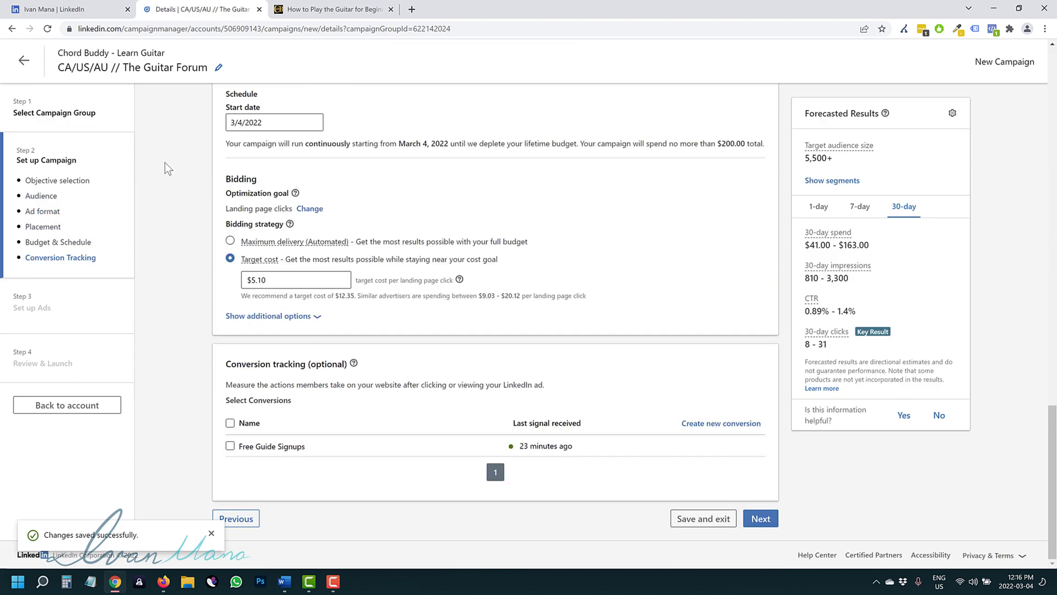
{"action": "scroll", "coordinate": [530, 448], "scroll_direction": "up", "scroll_amount": 10}
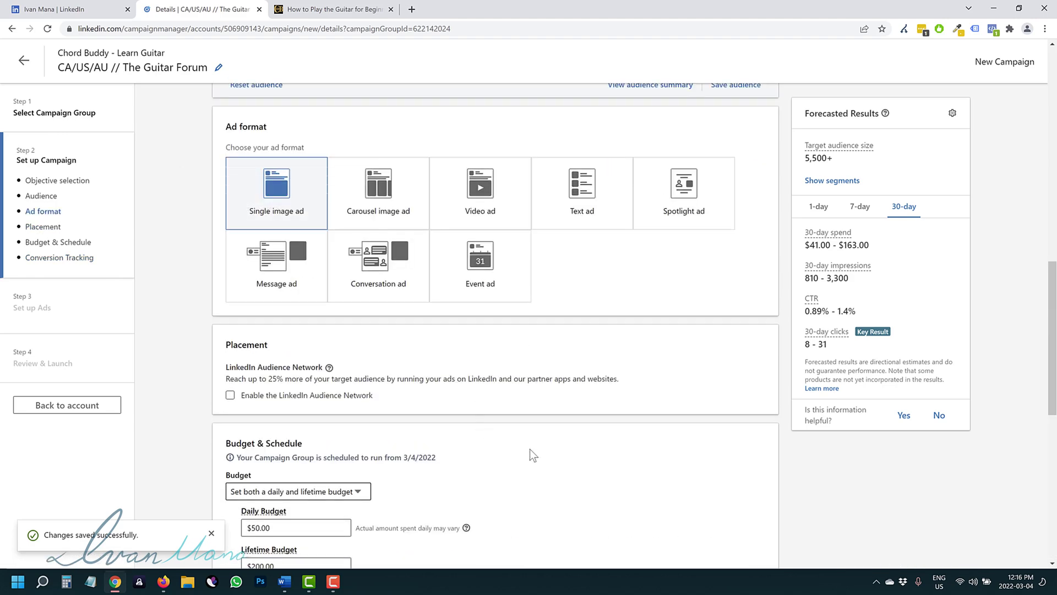
{"action": "scroll", "coordinate": [530, 448], "scroll_direction": "down", "scroll_amount": 5}
{"action": "scroll", "coordinate": [530, 435], "scroll_direction": "down", "scroll_amount": 4}
{"action": "left_click", "coordinate": [761, 518]}
{"action": "left_click", "coordinate": [821, 486]}
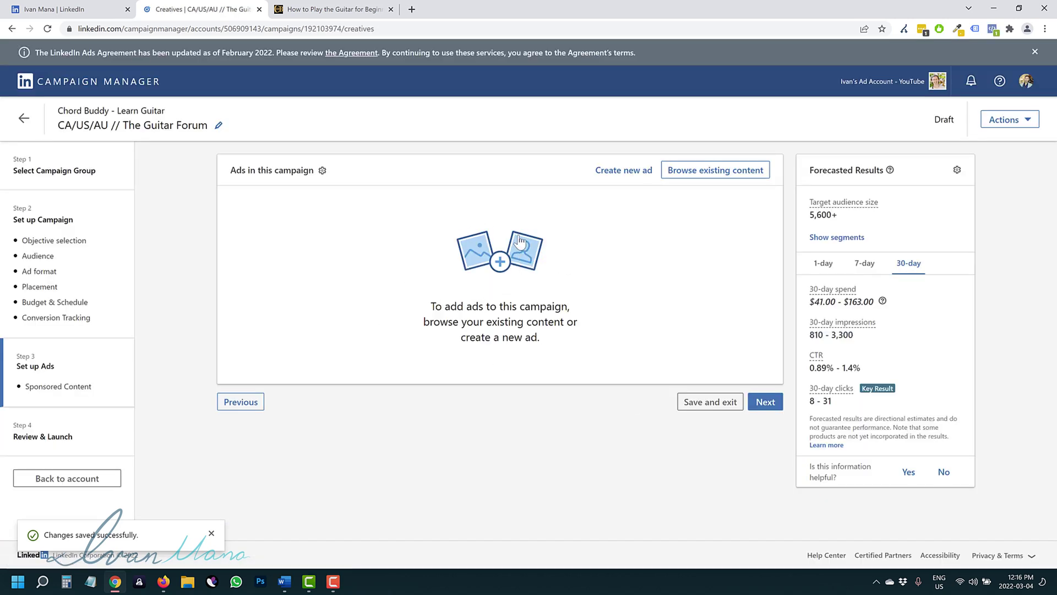
- Preview the Affiliate Marketing Guide ad in the existing content without sponsoring it, and start a new single image ad instead
{"action": "left_click", "coordinate": [722, 170]}
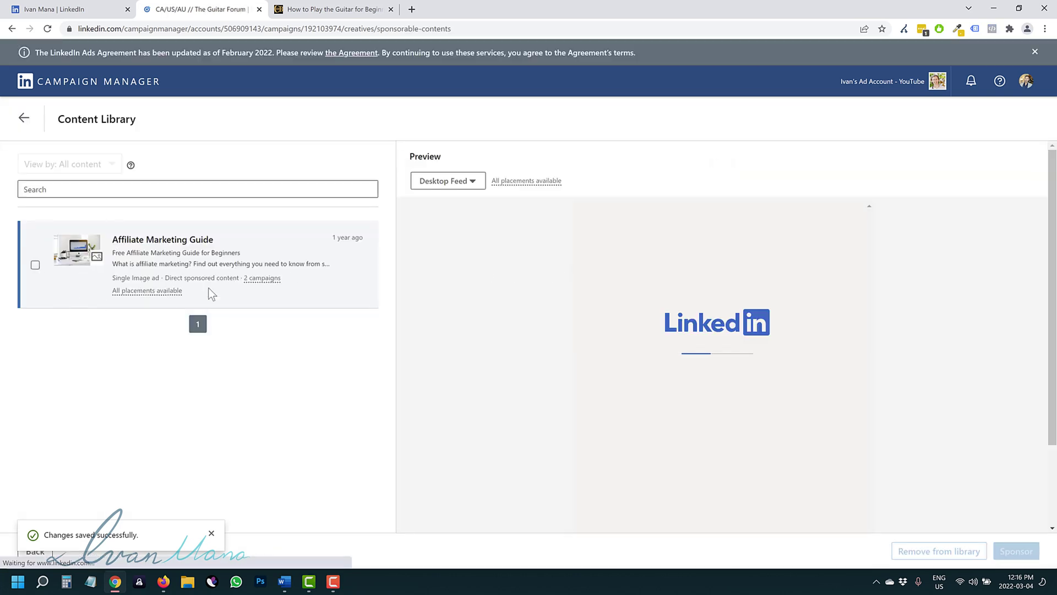
{"action": "left_click", "coordinate": [36, 267]}
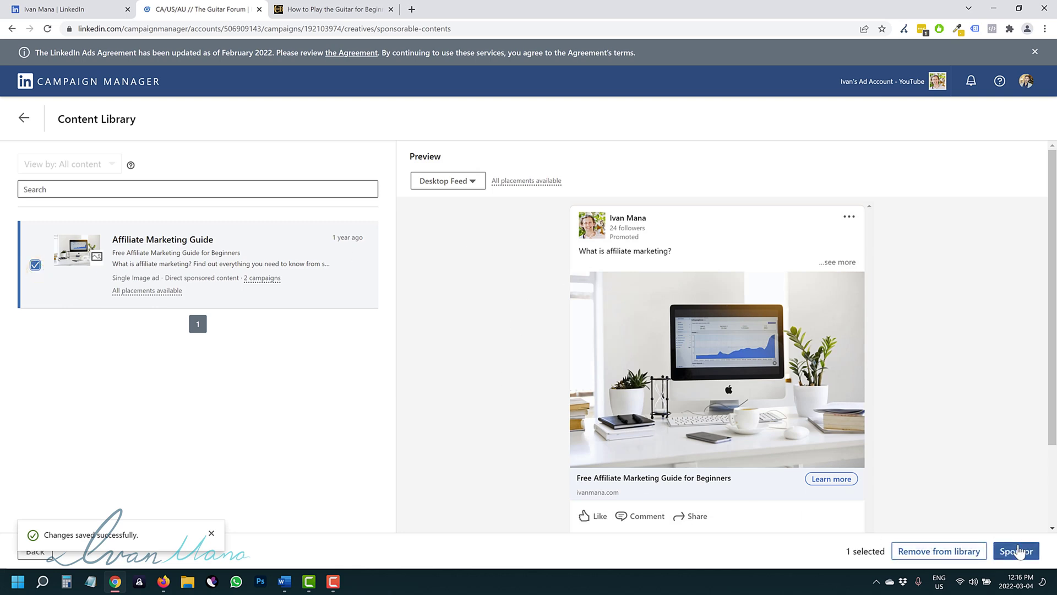
{"action": "left_click", "coordinate": [24, 118]}
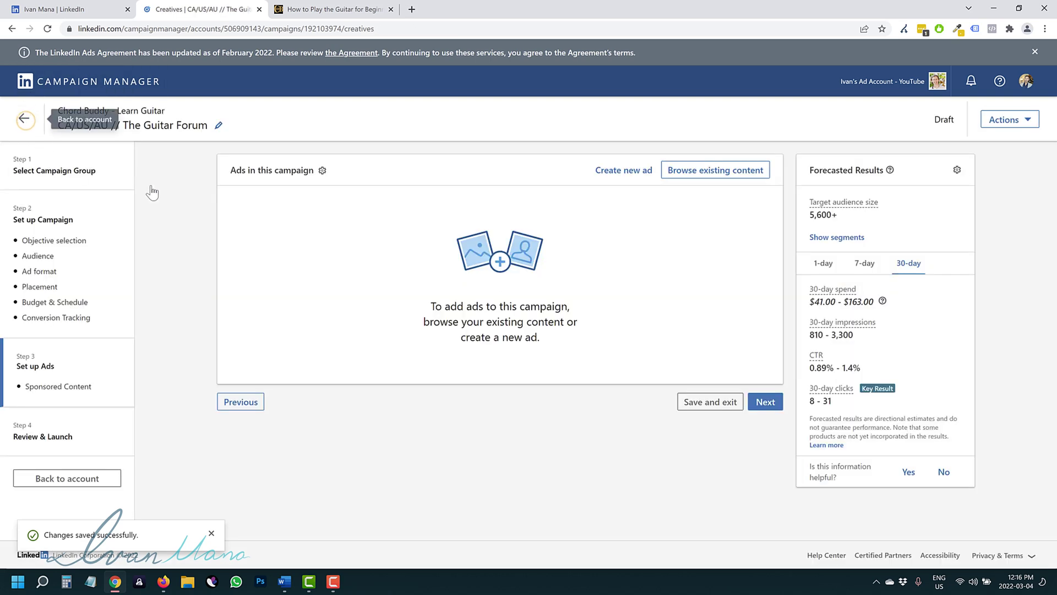
{"action": "left_click", "coordinate": [612, 175]}
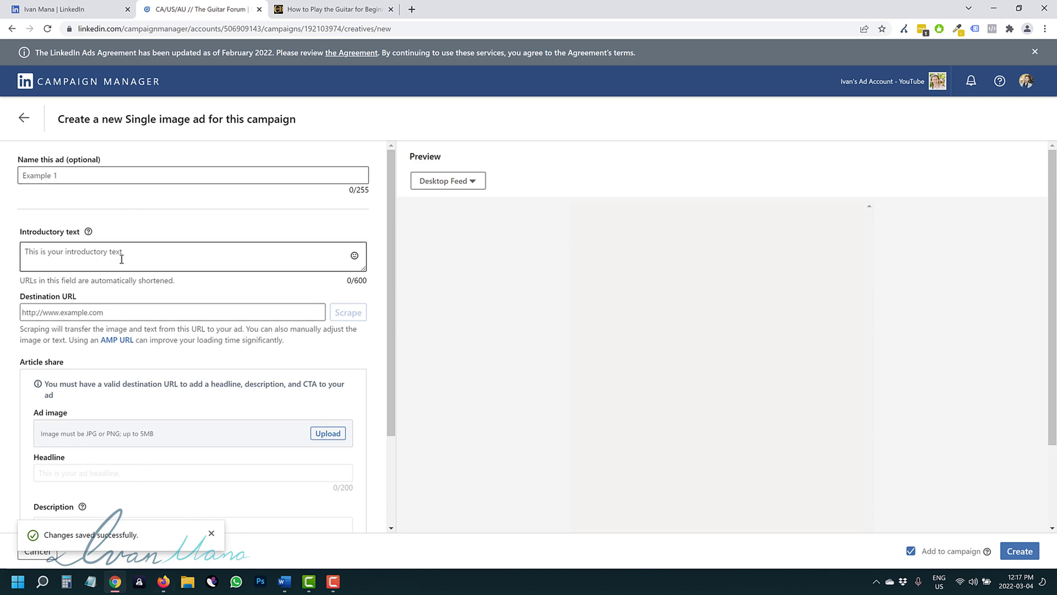
- Copy the heading "The Beginner's Guide to Learning the Guitar in 60 Days" from the ChordBuddy article into the ad's introductory text
{"action": "left_click", "coordinate": [330, 10]}
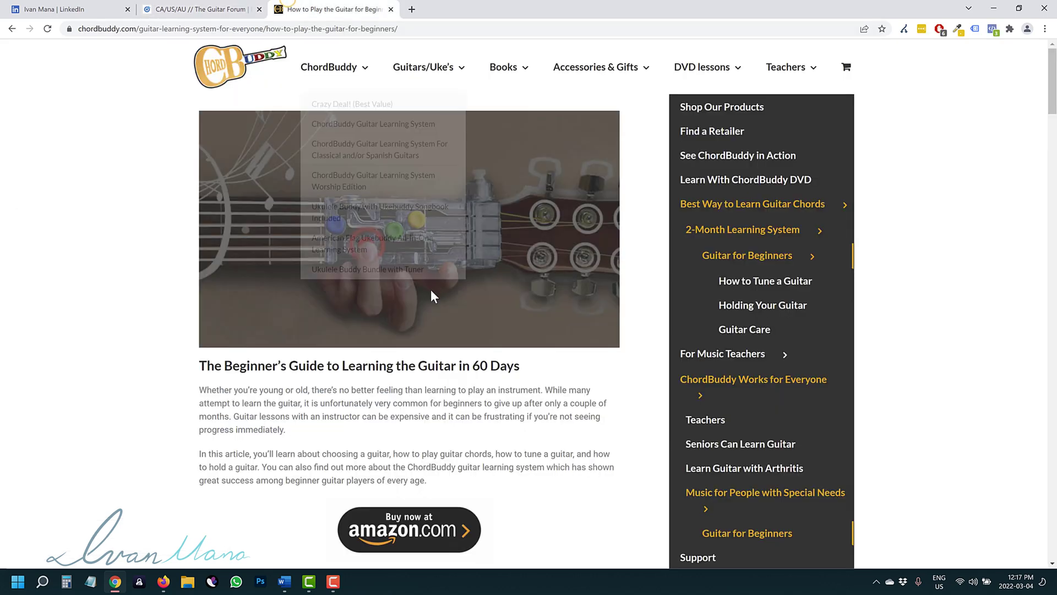
{"action": "triple_click", "coordinate": [296, 361]}
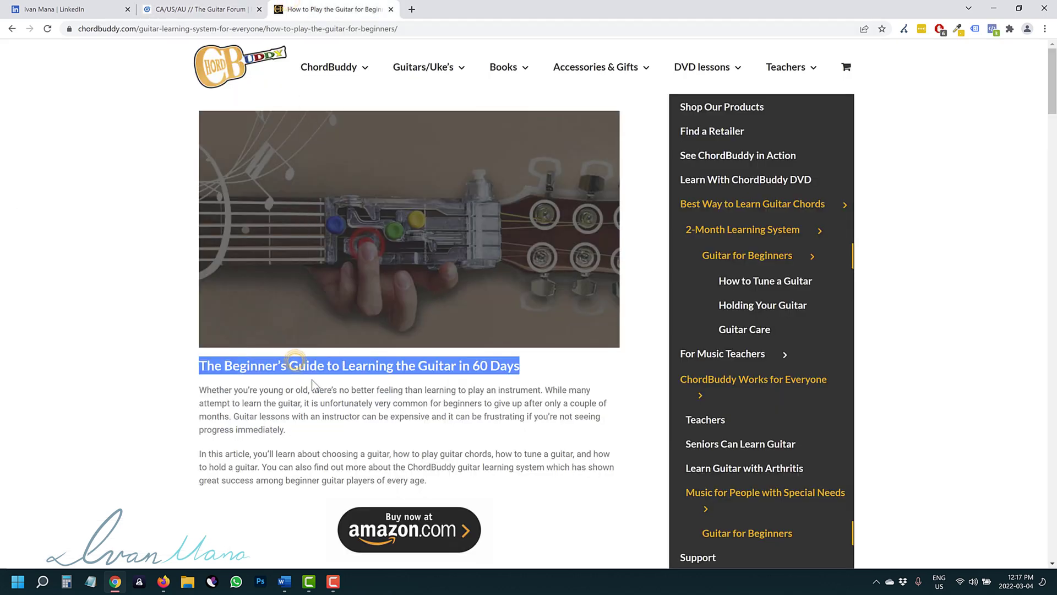
{"action": "right_click", "coordinate": [332, 364]}
{"action": "left_click", "coordinate": [362, 376]}
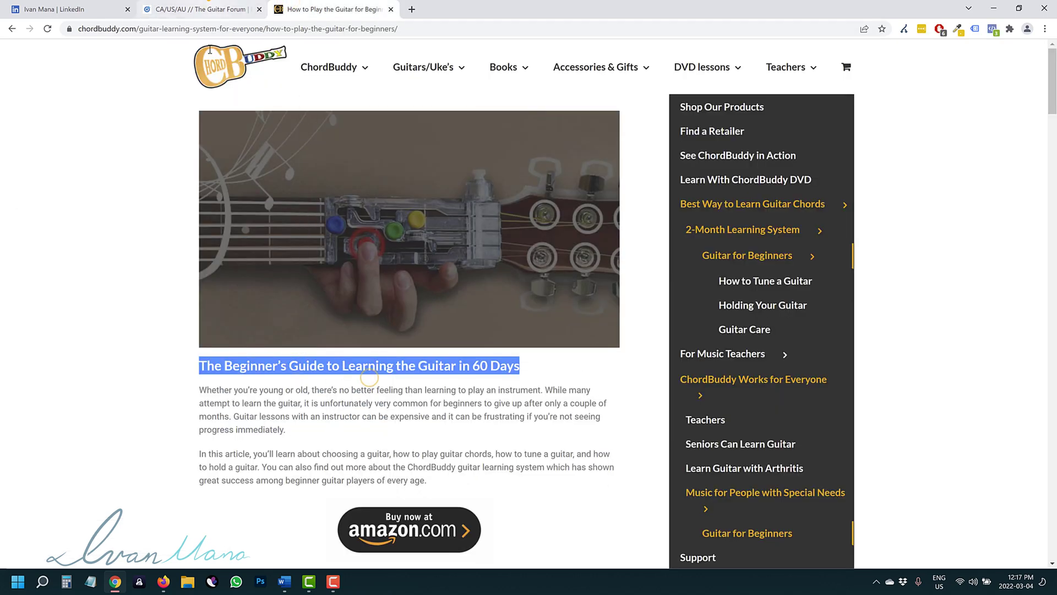
{"action": "left_click", "coordinate": [204, 10]}
{"action": "left_click", "coordinate": [102, 246]}
{"action": "right_click", "coordinate": [93, 255]}
{"action": "left_click", "coordinate": [128, 338]}
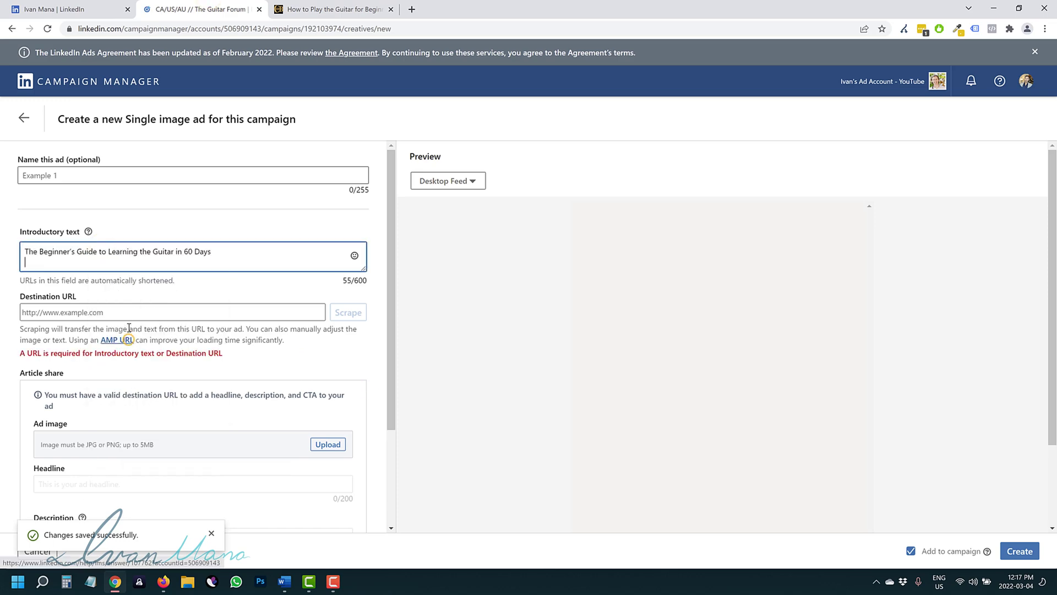
- Replace the introductory text with the ChordBuddy article's paragraph starting "In this article, you'll learn about choosing a guitar", and remove its trailing blank lines
{"action": "left_click", "coordinate": [326, 7]}
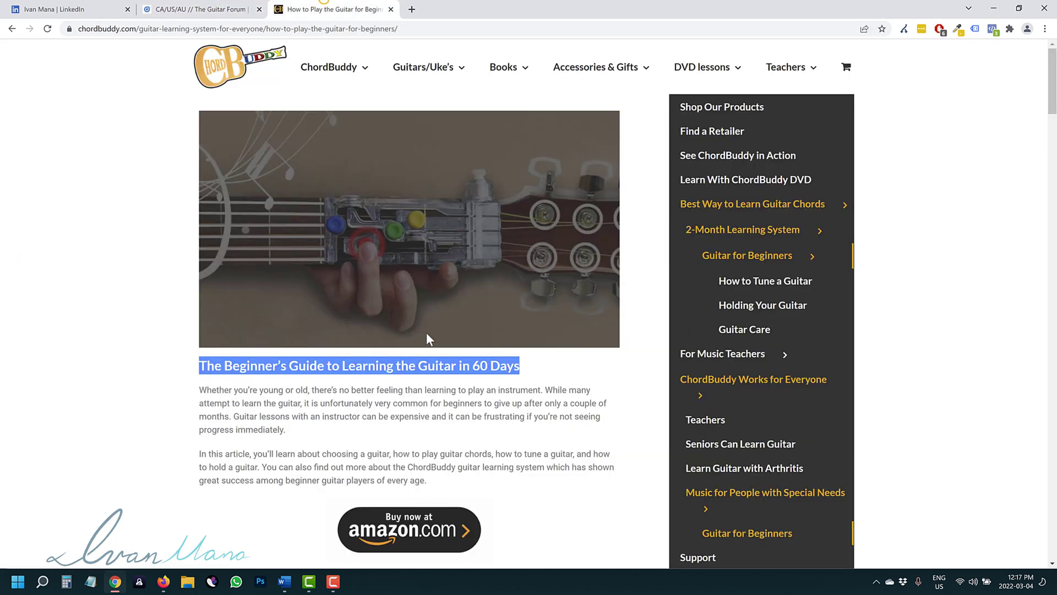
{"action": "scroll", "coordinate": [327, 412], "scroll_direction": "down", "scroll_amount": 1}
{"action": "triple_click", "coordinate": [328, 412]}
{"action": "right_click", "coordinate": [359, 404]}
{"action": "left_click", "coordinate": [378, 410]}
{"action": "left_click", "coordinate": [203, 10]}
{"action": "triple_click", "coordinate": [108, 254]}
{"action": "key", "text": "BackSpace"}
{"action": "right_click", "coordinate": [109, 253]}
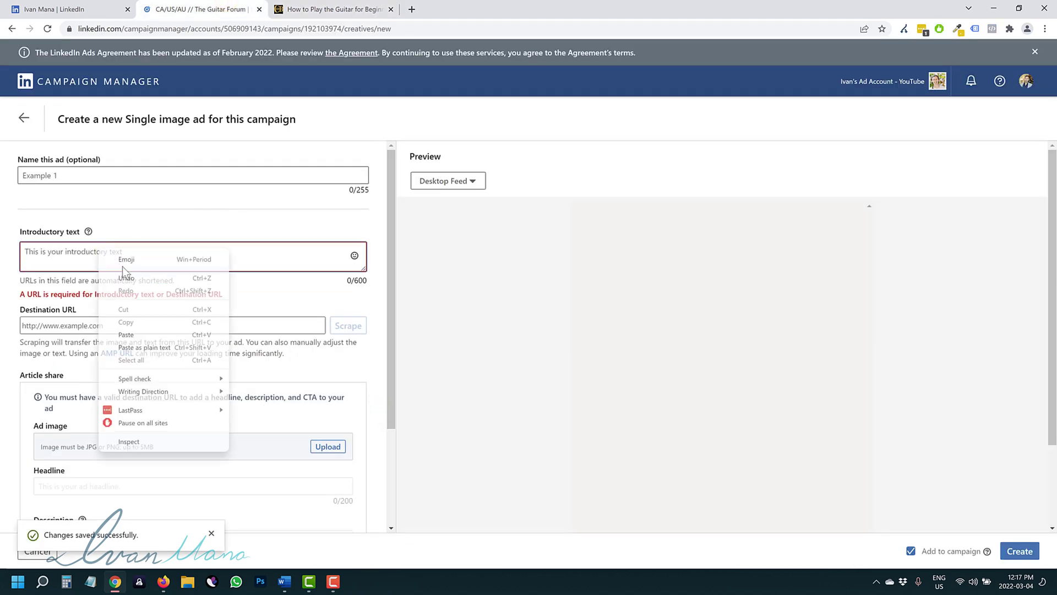
{"action": "left_click", "coordinate": [142, 332]}
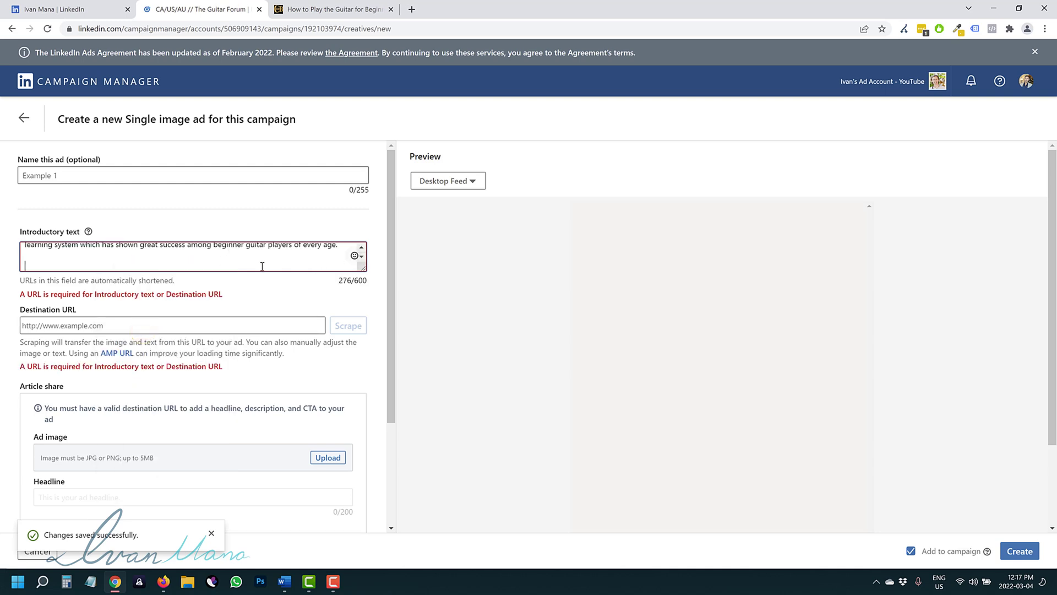
{"action": "key", "text": "BackSpace"}
{"action": "key", "text": "BackSpace"}
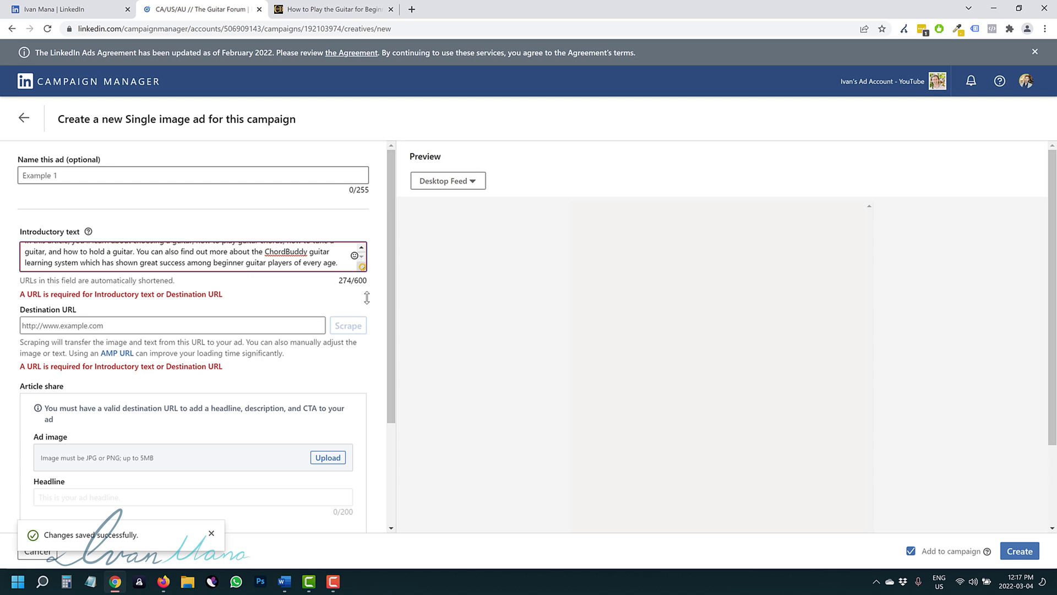
- Enlarge the introductory text box so the whole paragraph fits, and read through the text
{"action": "left_click_drag", "start_coordinate": [366, 295], "coordinate": [367, 349]}
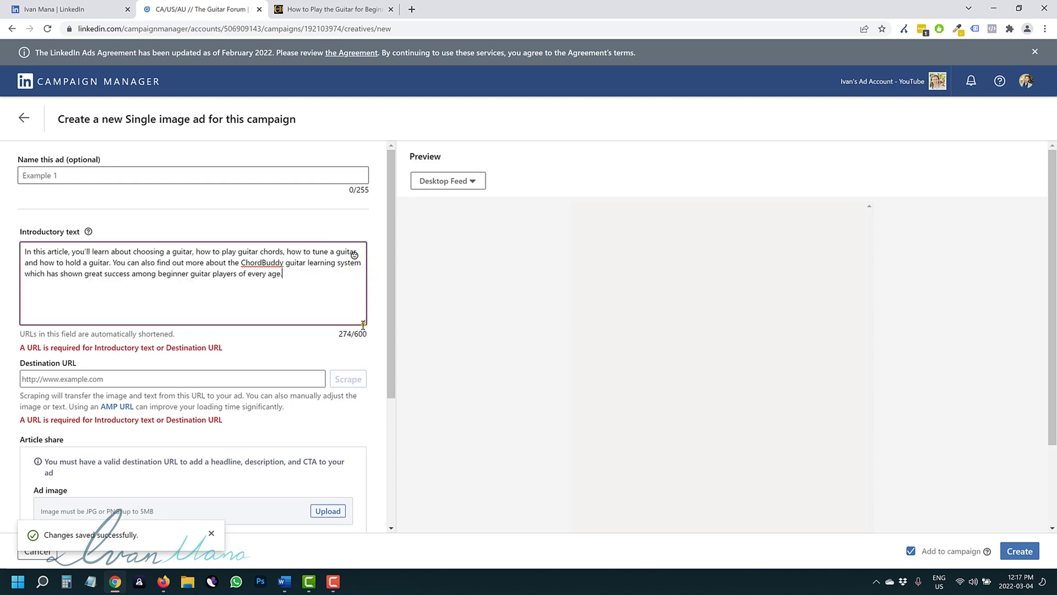
{"action": "left_click_drag", "start_coordinate": [364, 320], "coordinate": [364, 302]}
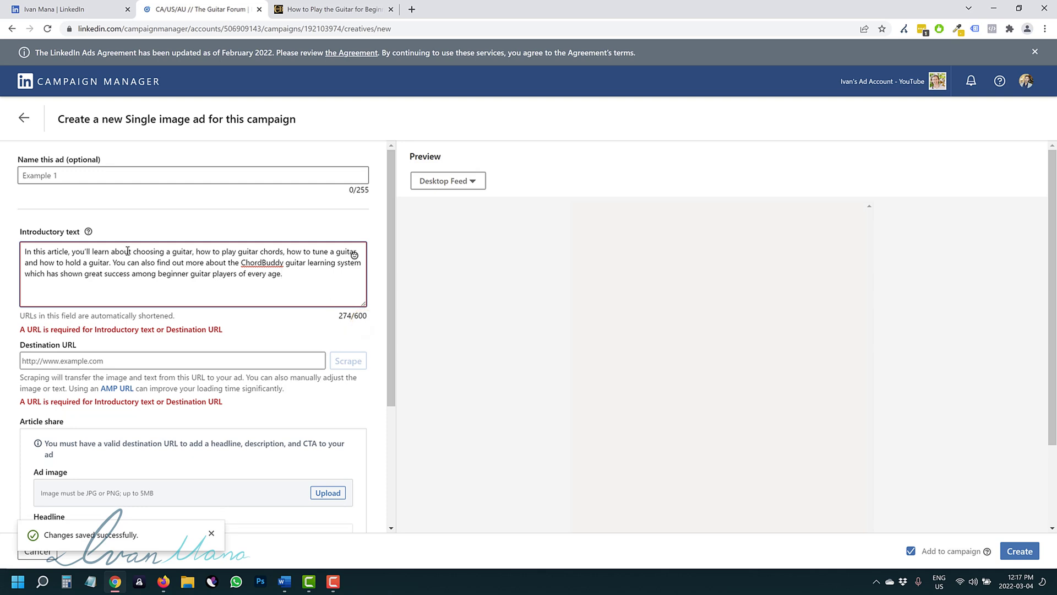
{"action": "double_click", "coordinate": [56, 251]}
{"action": "left_click", "coordinate": [122, 262]}
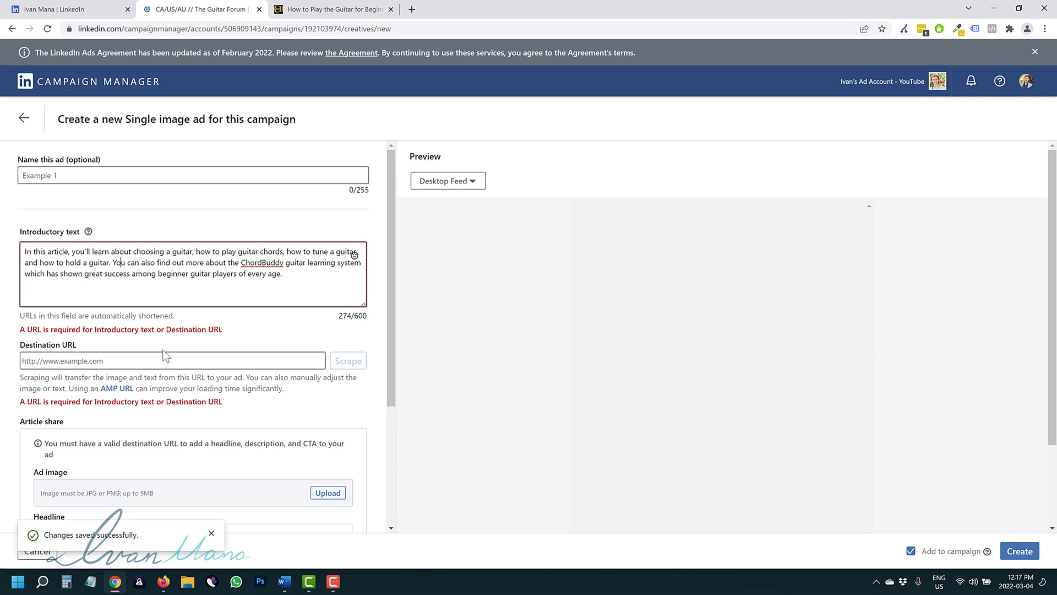
- Copy the web address of the ChordBuddy guitar-for-beginners article into the ad's destination URL
{"action": "left_click", "coordinate": [53, 360]}
{"action": "left_click", "coordinate": [330, 9]}
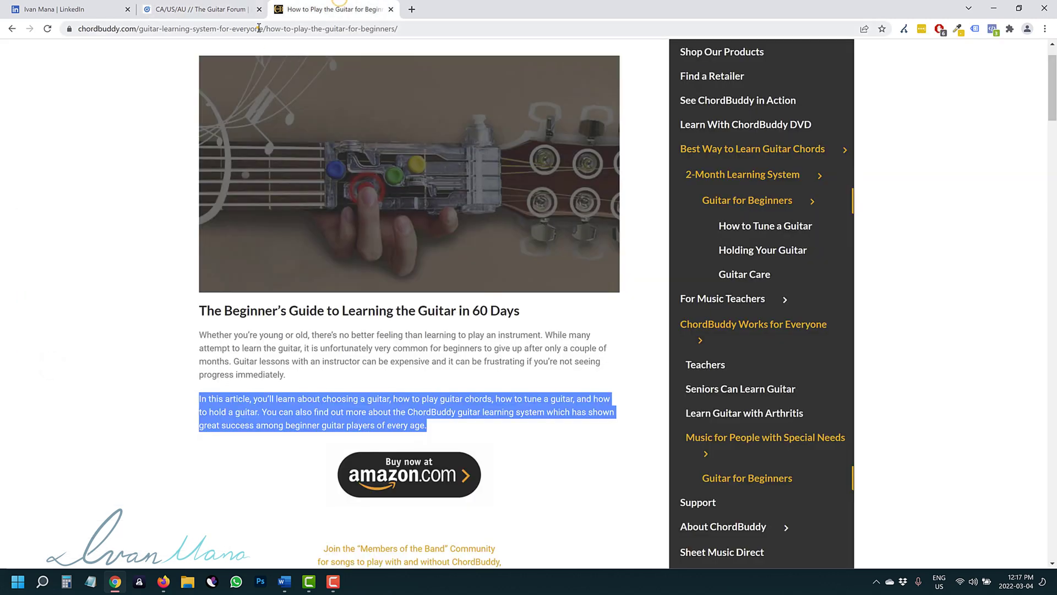
{"action": "left_click", "coordinate": [258, 29]}
{"action": "right_click", "coordinate": [258, 28]}
{"action": "left_click", "coordinate": [292, 90]}
{"action": "left_click", "coordinate": [223, 9]}
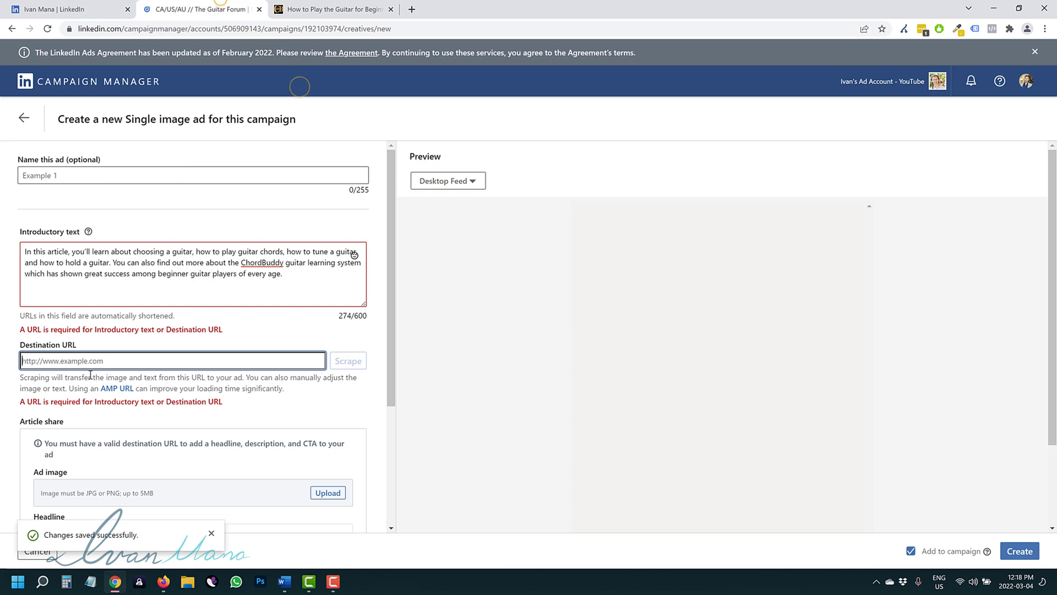
{"action": "right_click", "coordinate": [74, 361]}
{"action": "left_click", "coordinate": [106, 245]}
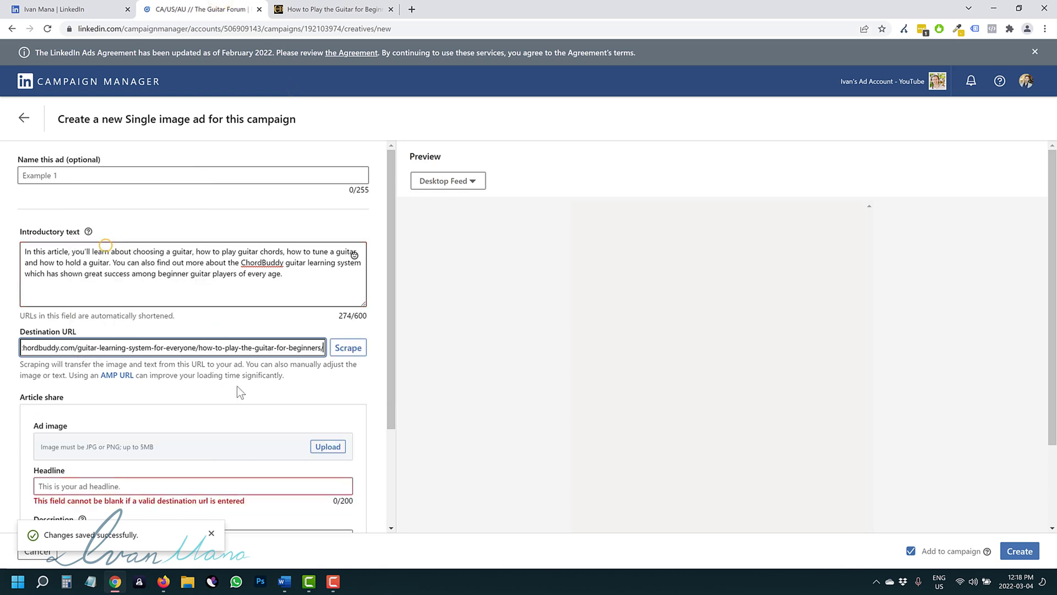
- Scrape the destination URL to fill in the ad's image, headline and description, checking the article page meanwhile
{"action": "left_click", "coordinate": [351, 357]}
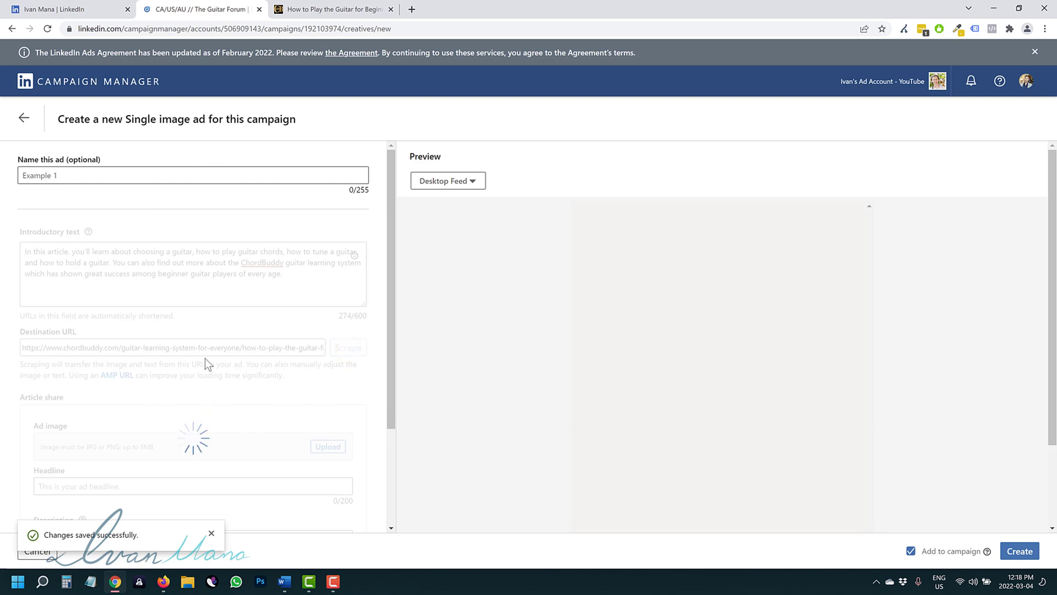
{"action": "scroll", "coordinate": [205, 357], "scroll_direction": "down", "scroll_amount": 1}
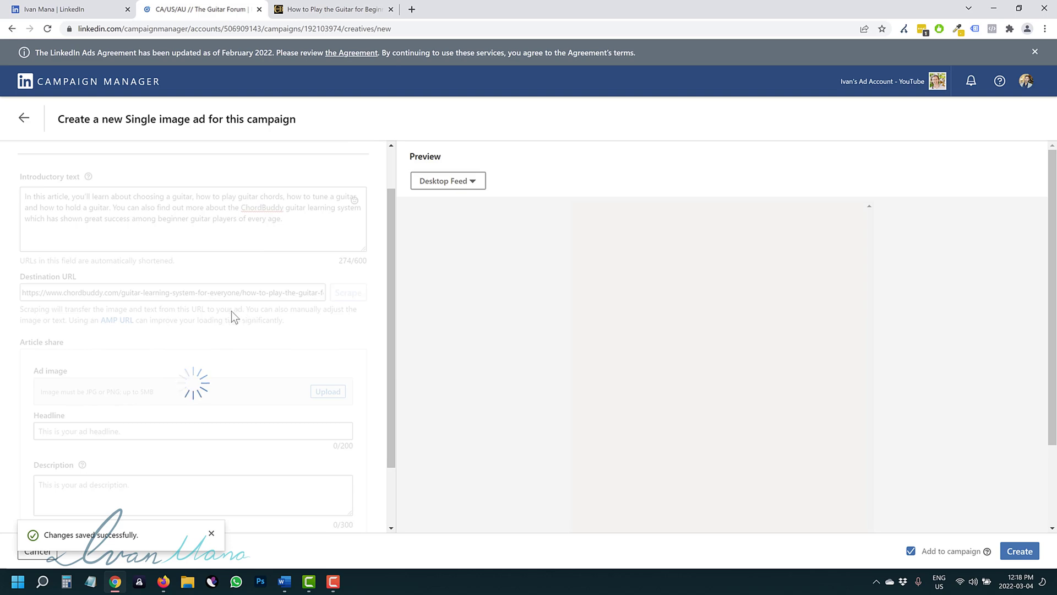
{"action": "left_click", "coordinate": [321, 6]}
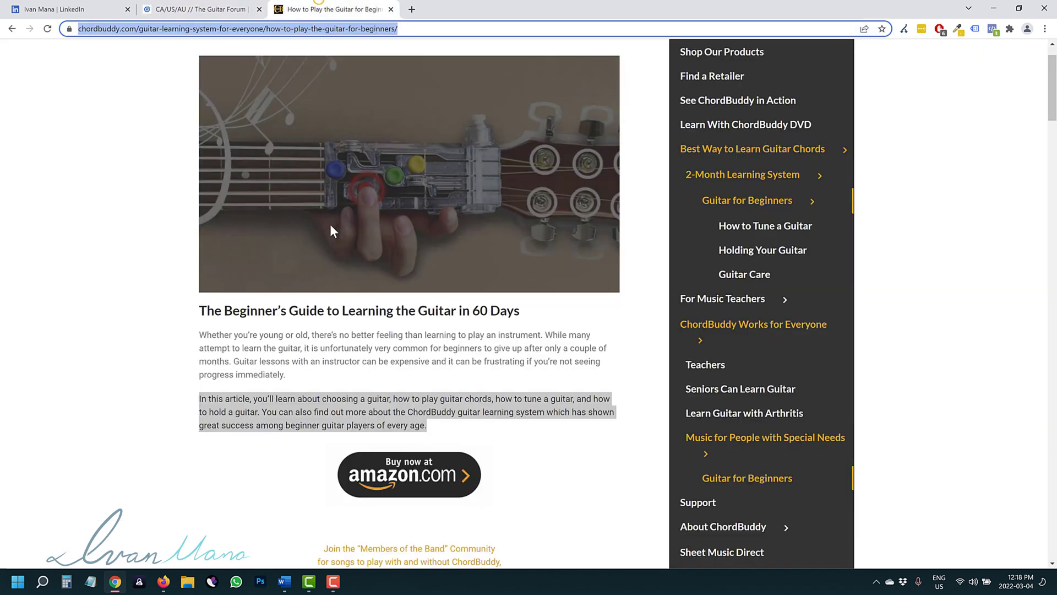
{"action": "left_click", "coordinate": [210, 6]}
{"action": "scroll", "coordinate": [174, 340], "scroll_direction": "down", "scroll_amount": 1}
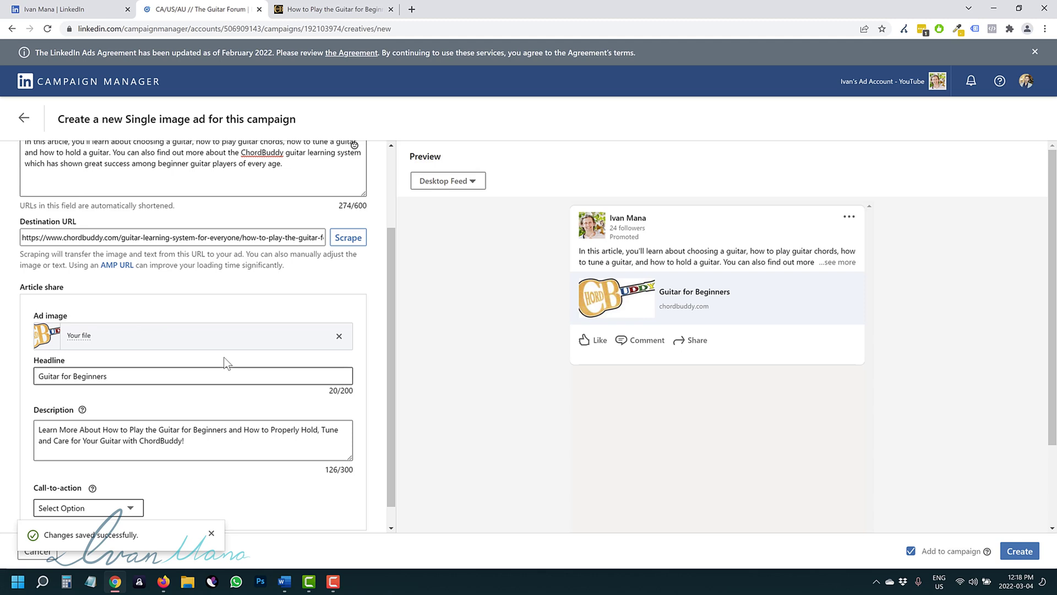
- Set the ad's call-to-action to Learn more, dismiss the saved-changes notification and read over the scraped description
{"action": "scroll", "coordinate": [224, 362], "scroll_direction": "down", "scroll_amount": 1}
{"action": "left_click", "coordinate": [91, 487]}
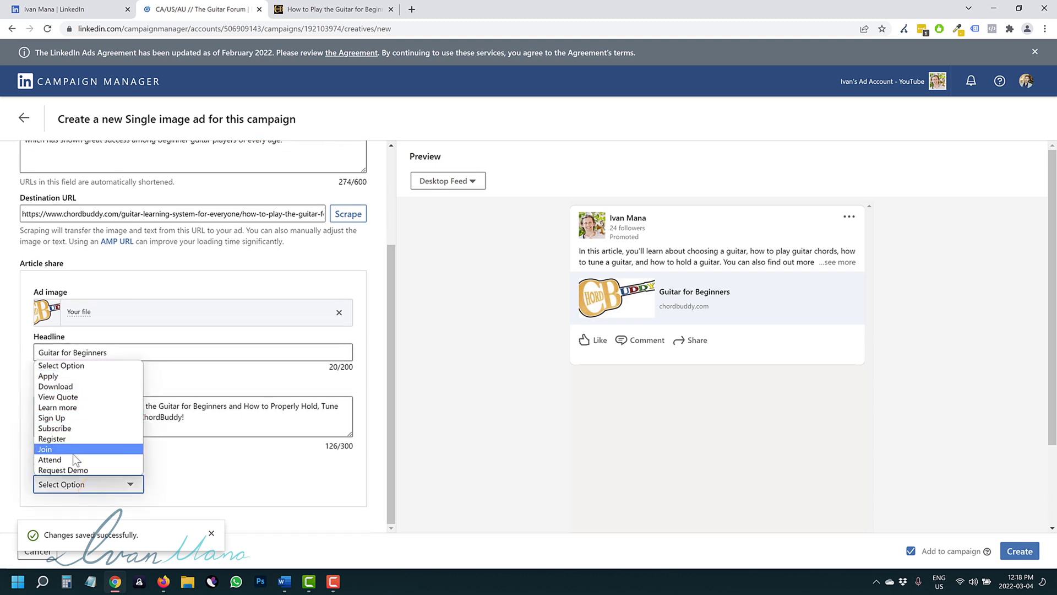
{"action": "left_click", "coordinate": [76, 409]}
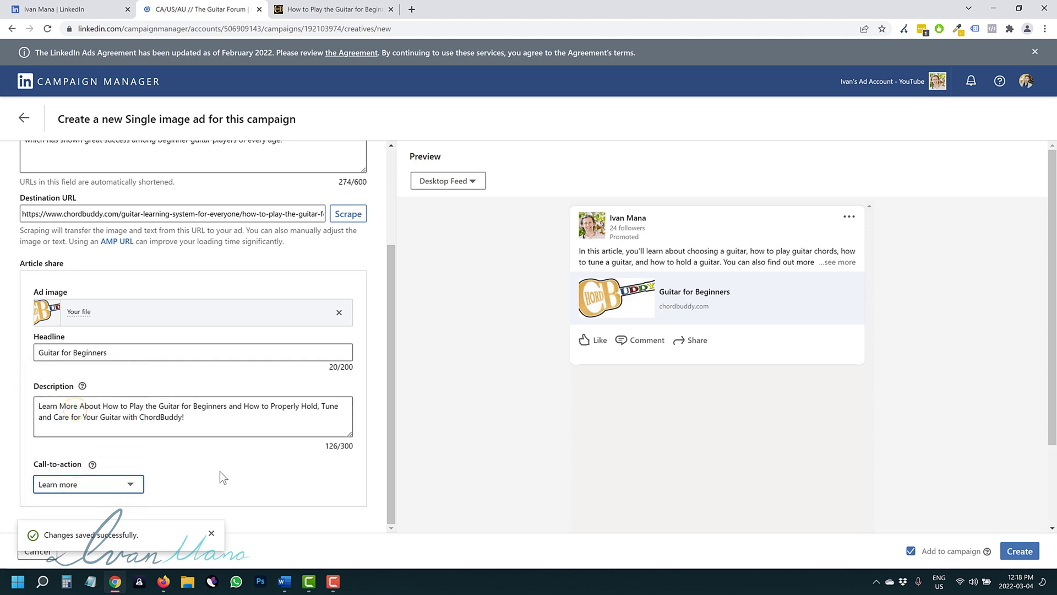
{"action": "left_click", "coordinate": [213, 532]}
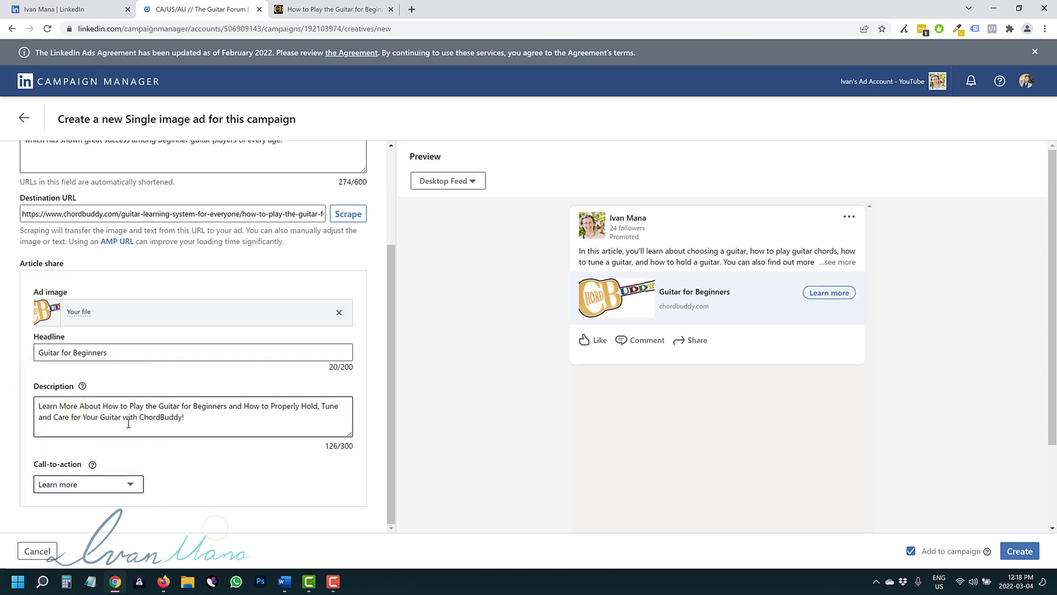
{"action": "left_click_drag", "start_coordinate": [217, 422], "coordinate": [50, 397]}
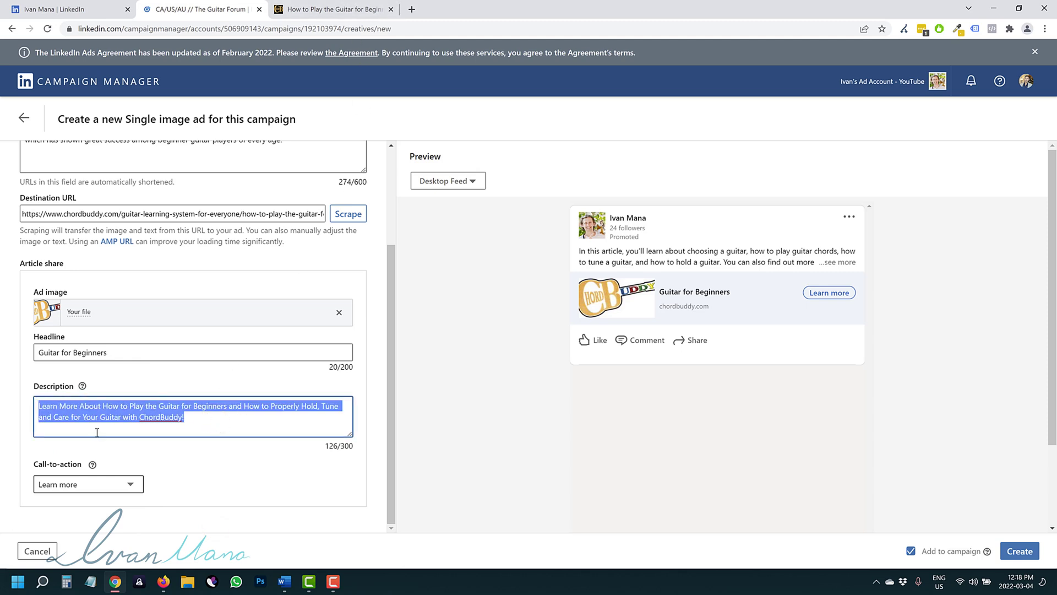
{"action": "left_click", "coordinate": [118, 417]}
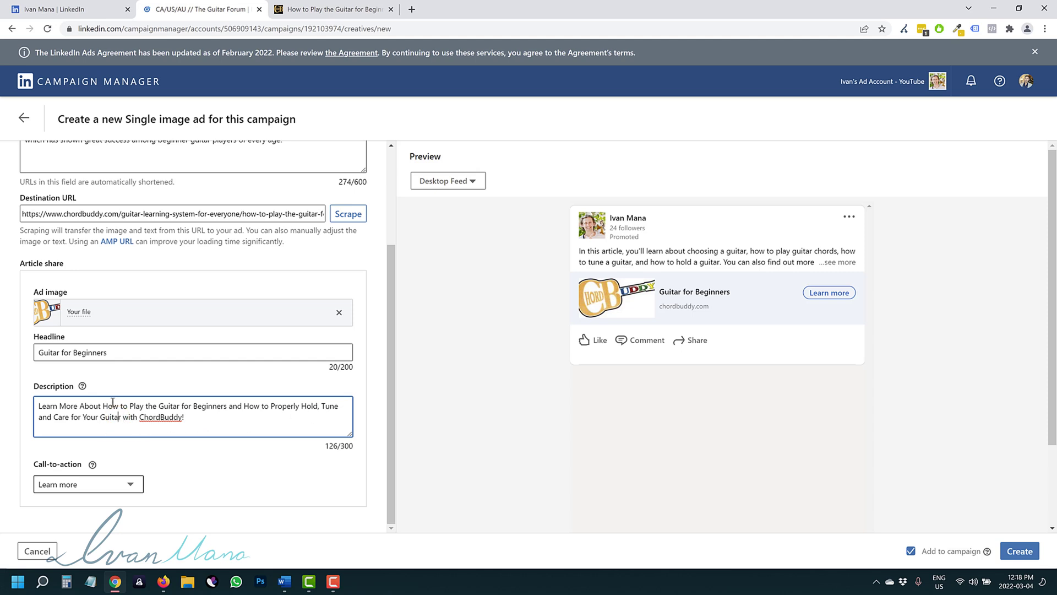
- Replace the ad headline with the article title "The Beginner's Guide to Learning the Guitar in 60 Days" copied from the ChordBuddy page
{"action": "left_click", "coordinate": [341, 1]}
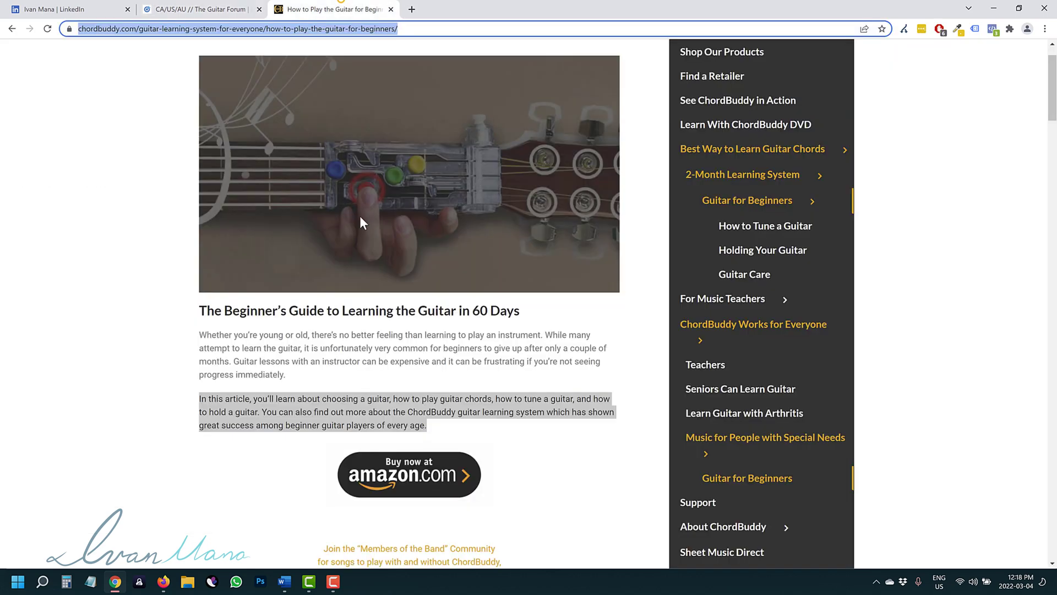
{"action": "triple_click", "coordinate": [319, 310]}
{"action": "right_click", "coordinate": [321, 311]}
{"action": "left_click", "coordinate": [353, 321]}
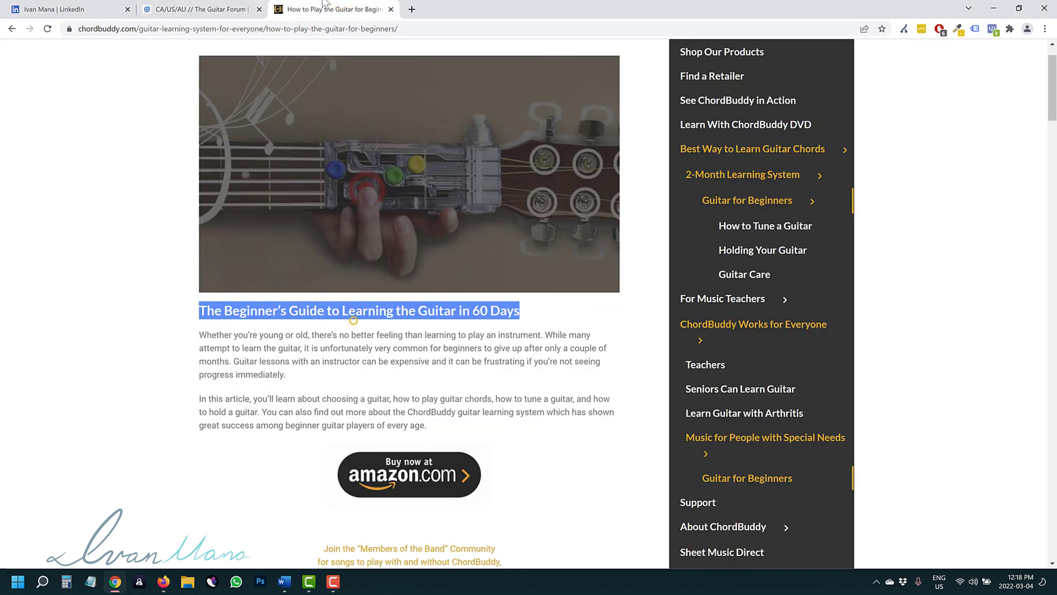
{"action": "left_click", "coordinate": [241, 1]}
{"action": "triple_click", "coordinate": [139, 358]}
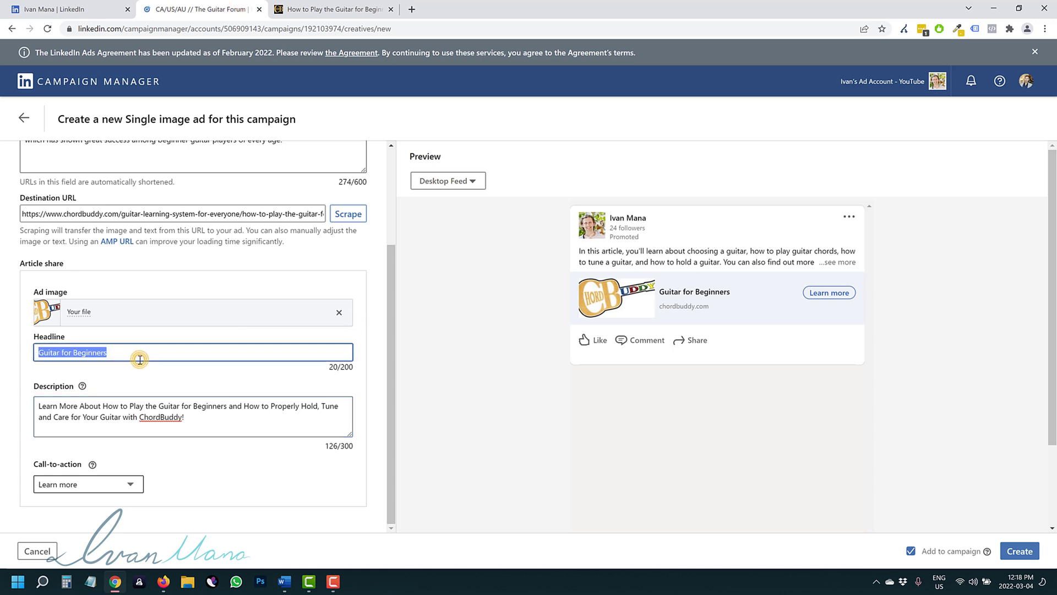
{"action": "right_click", "coordinate": [139, 359]}
{"action": "left_click", "coordinate": [175, 211]}
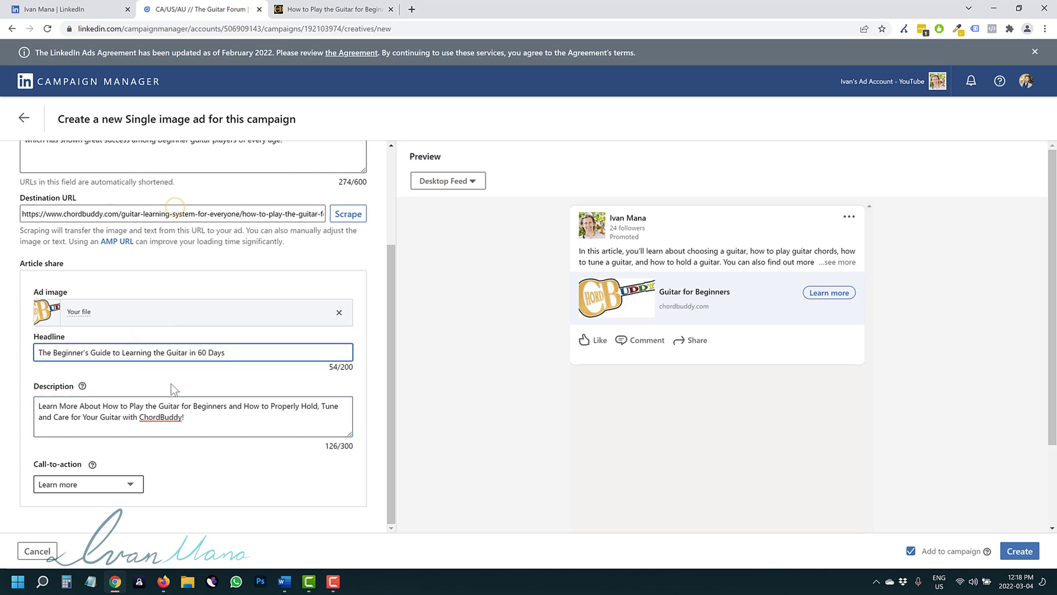
{"action": "left_click", "coordinate": [181, 377]}
{"action": "left_click_drag", "start_coordinate": [259, 349], "coordinate": [2, 349]}
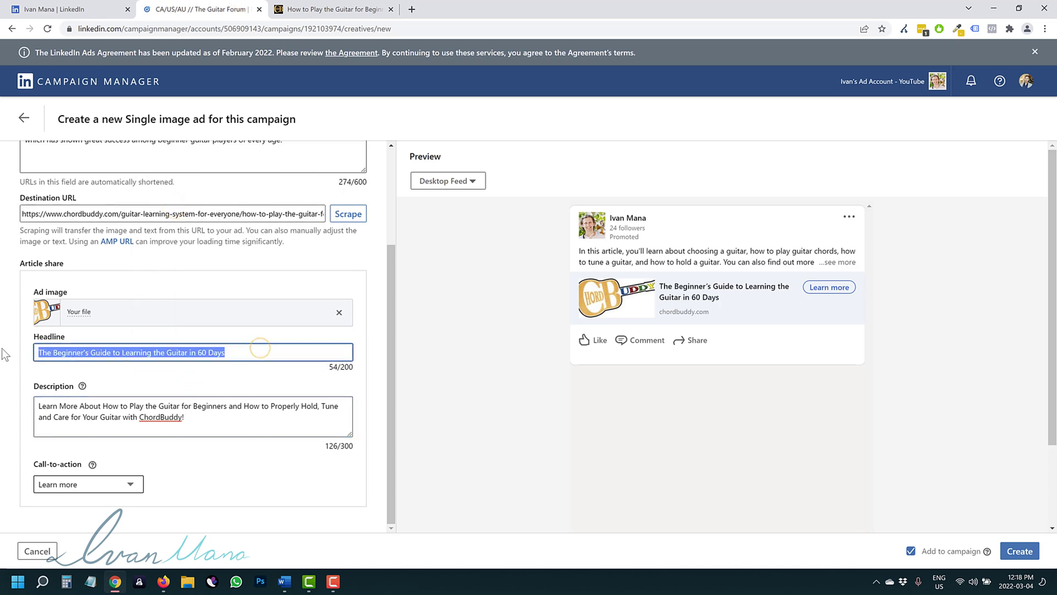
- Remove the scraped logo from the ad image and search pixabay.com for "guitar" images in a new browser tab
{"action": "left_click", "coordinate": [339, 313]}
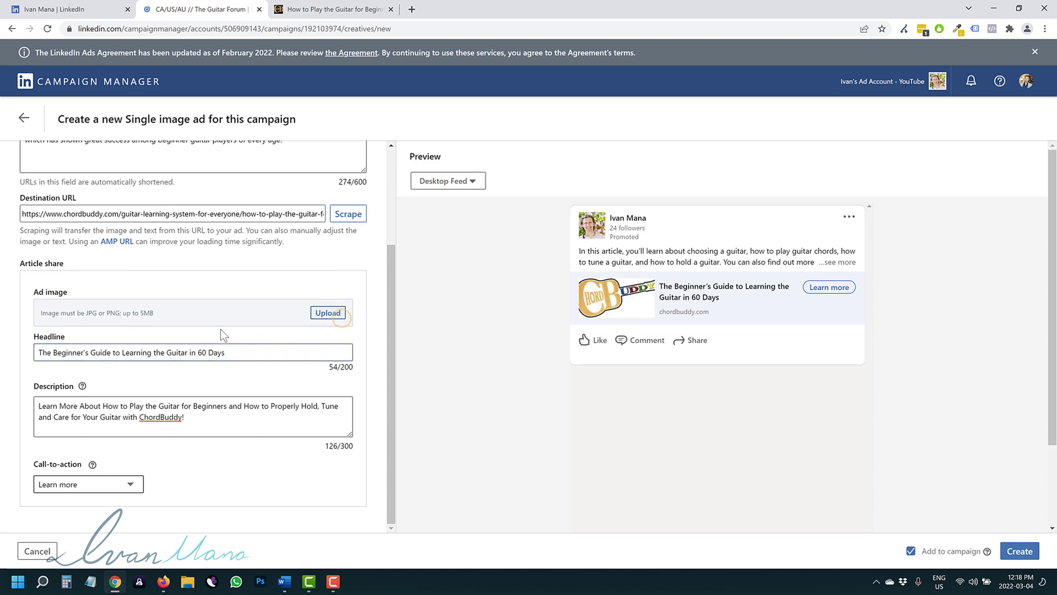
{"action": "scroll", "coordinate": [300, 325], "scroll_direction": "up", "scroll_amount": 3}
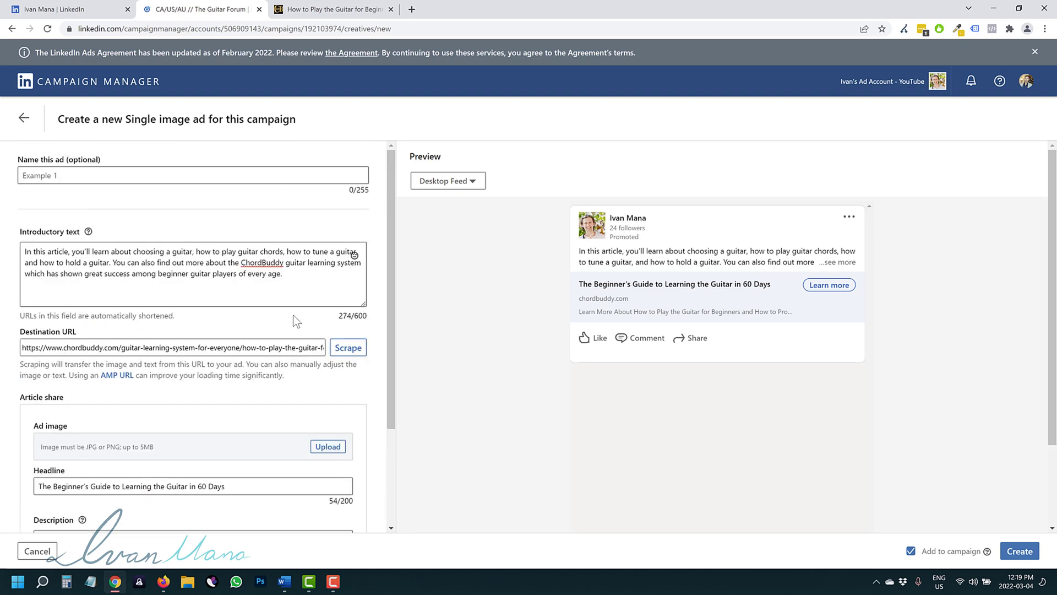
{"action": "left_click", "coordinate": [412, 9]}
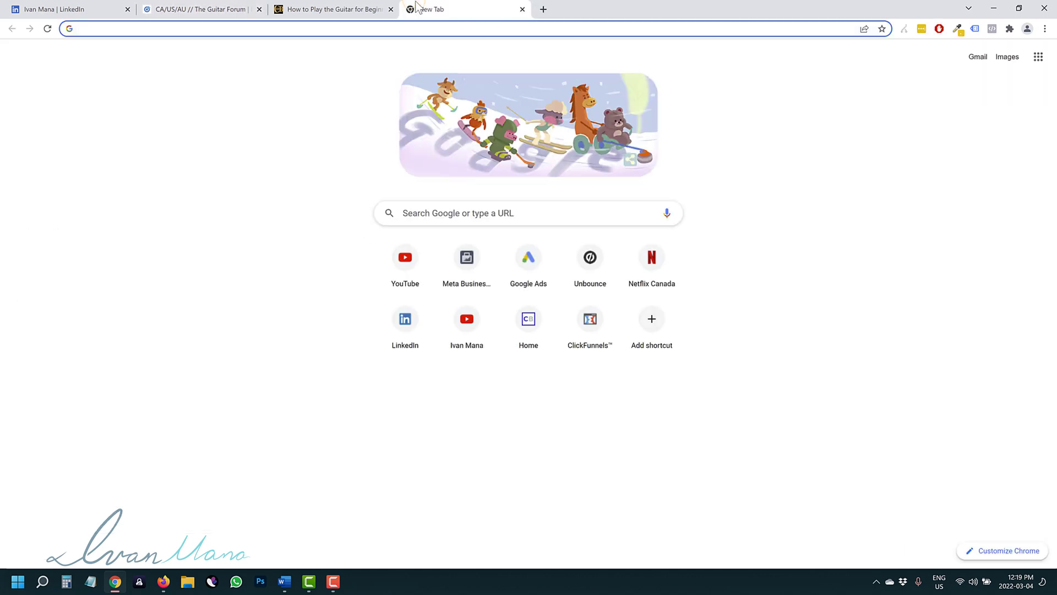
{"action": "type", "text": "pixabay.com"}
{"action": "key", "text": "Return"}
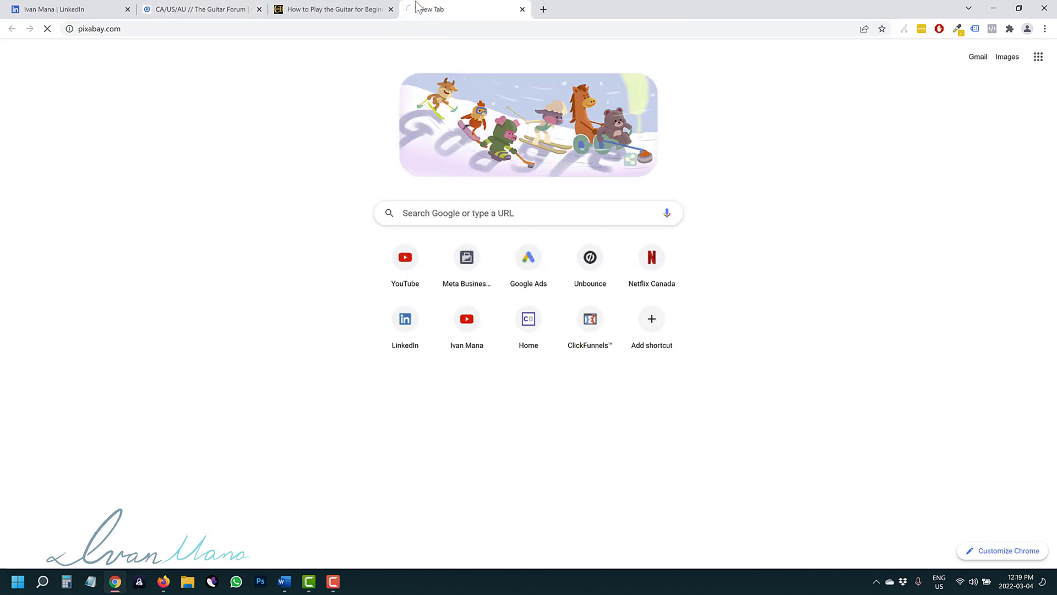
{"action": "type", "text": "g"}
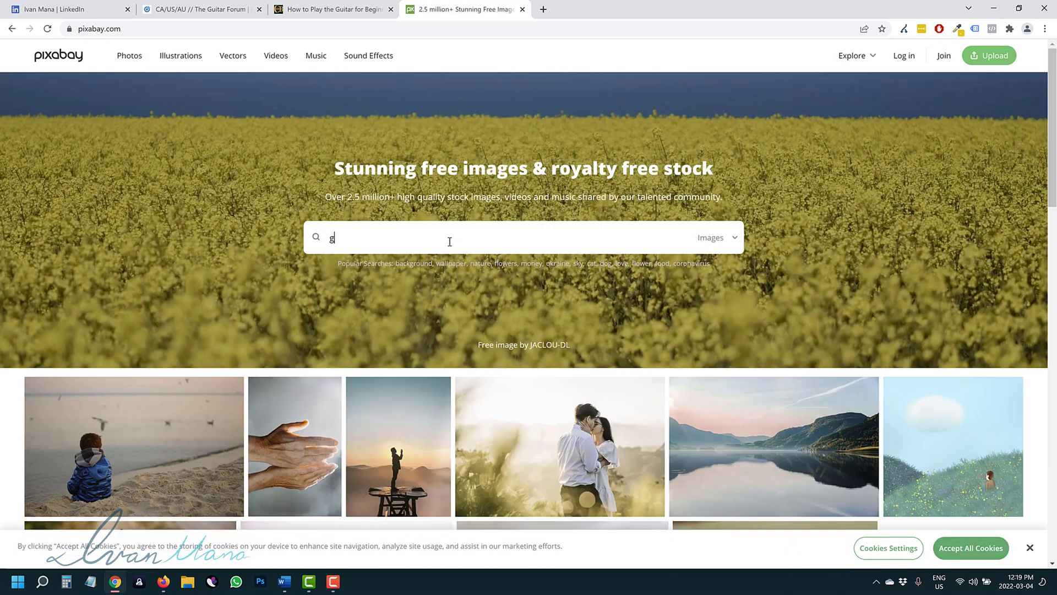
{"action": "type", "text": "uitar"}
{"action": "key", "text": "Return"}
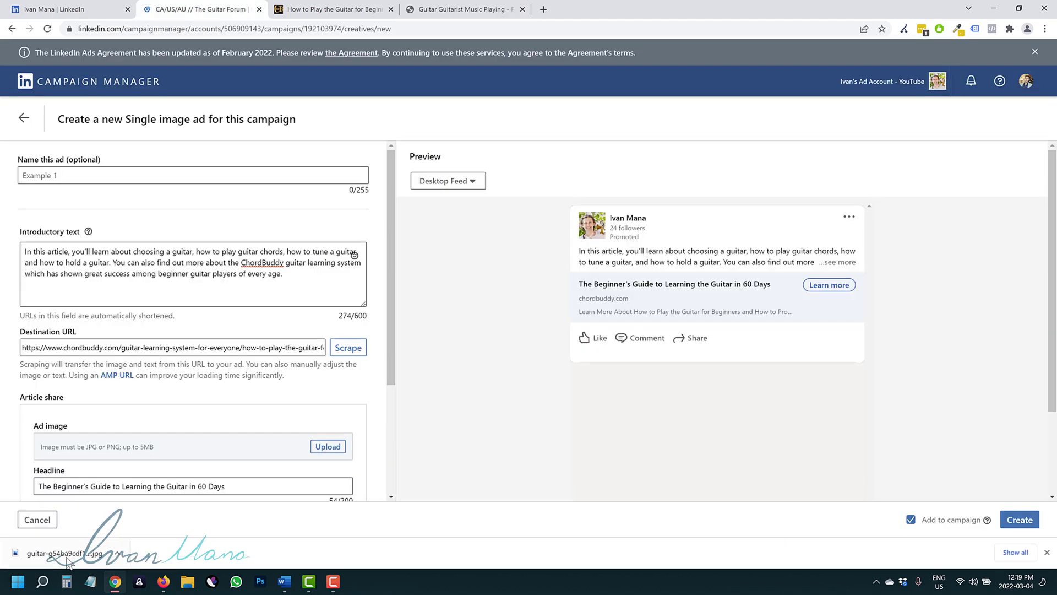
- Upload the downloaded guitar-g54ba9cdf1_1920.jpg as the ad image and check the ad preview with its full introductory text expanded
{"action": "left_click_drag", "start_coordinate": [25, 553], "coordinate": [162, 442]}
{"action": "left_click", "coordinate": [391, 10]}
{"action": "left_click", "coordinate": [327, 447]}
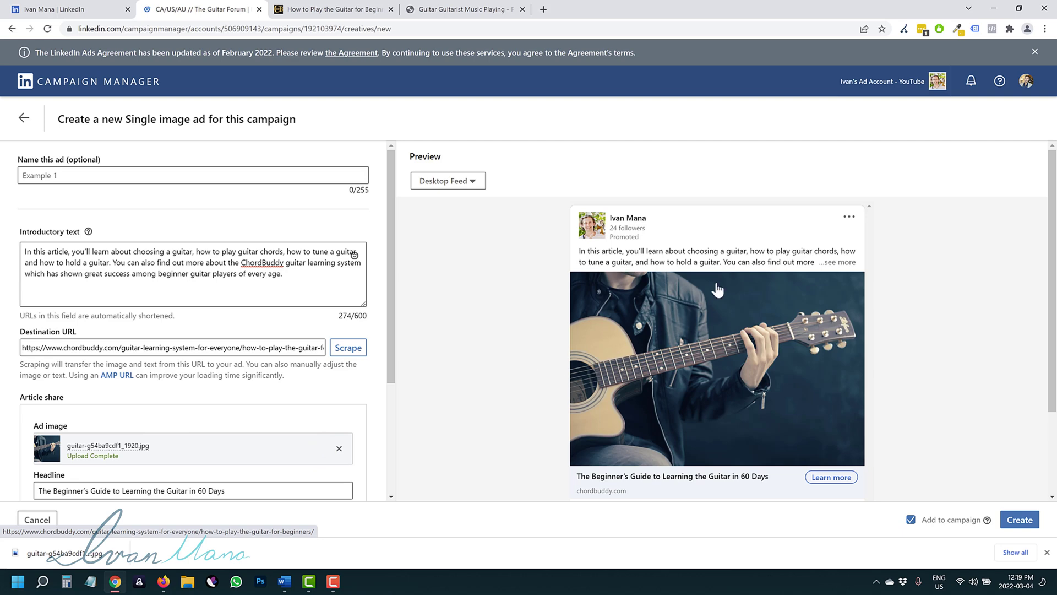
{"action": "scroll", "coordinate": [229, 365], "scroll_direction": "down", "scroll_amount": 4}
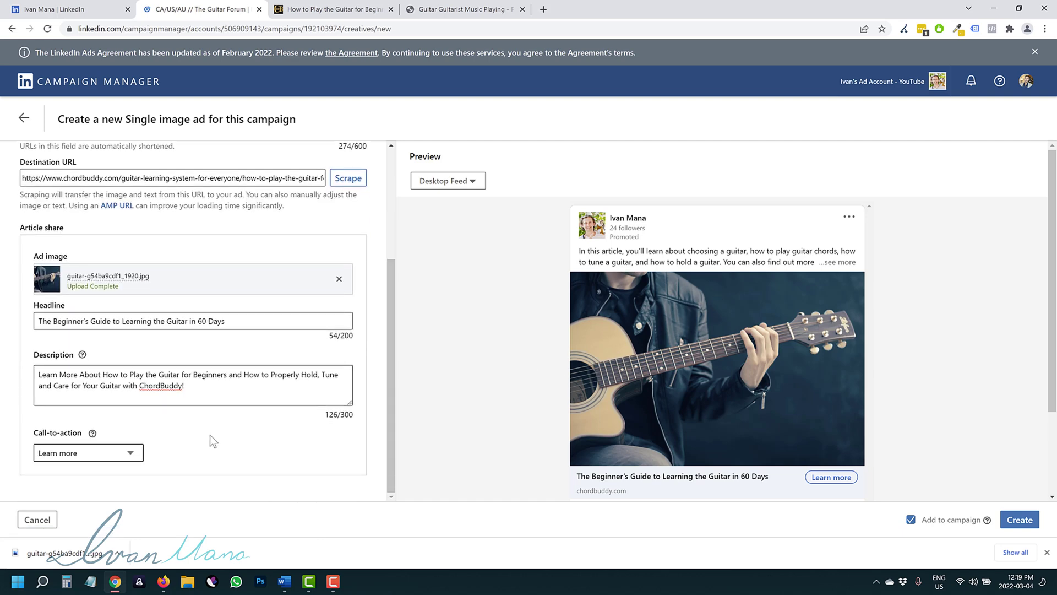
{"action": "scroll", "coordinate": [213, 441], "scroll_direction": "up", "scroll_amount": 4}
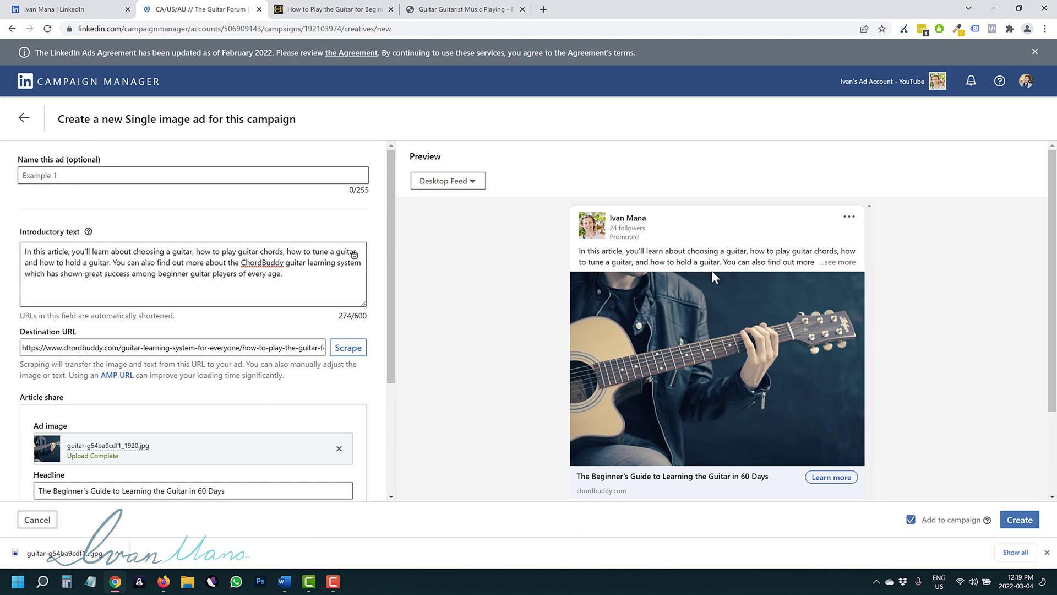
{"action": "left_click", "coordinate": [837, 262]}
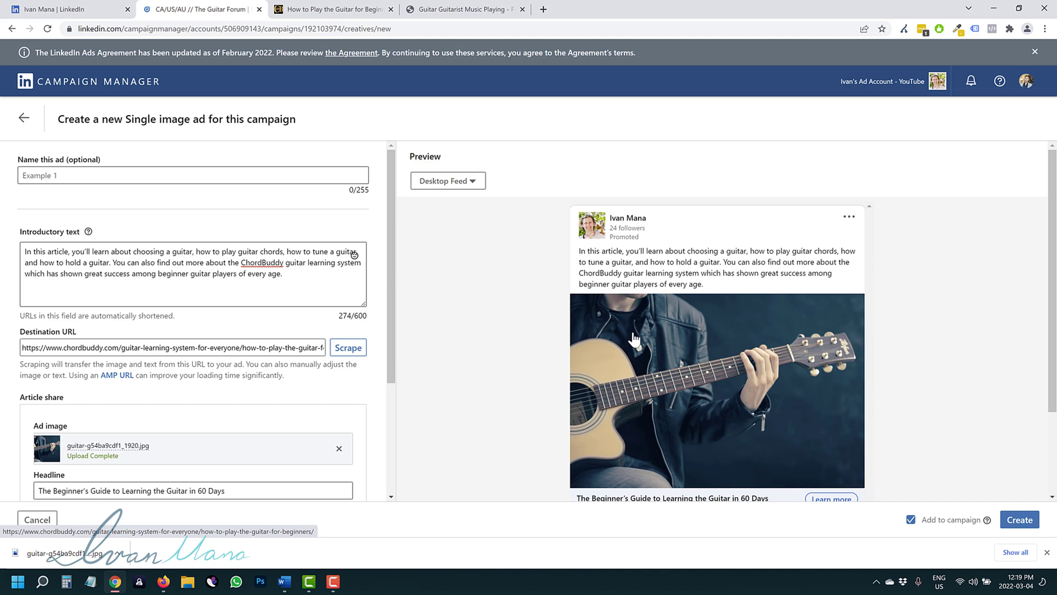
- Name the ad "Man playing guitar // In this article"
{"action": "left_click", "coordinate": [111, 180]}
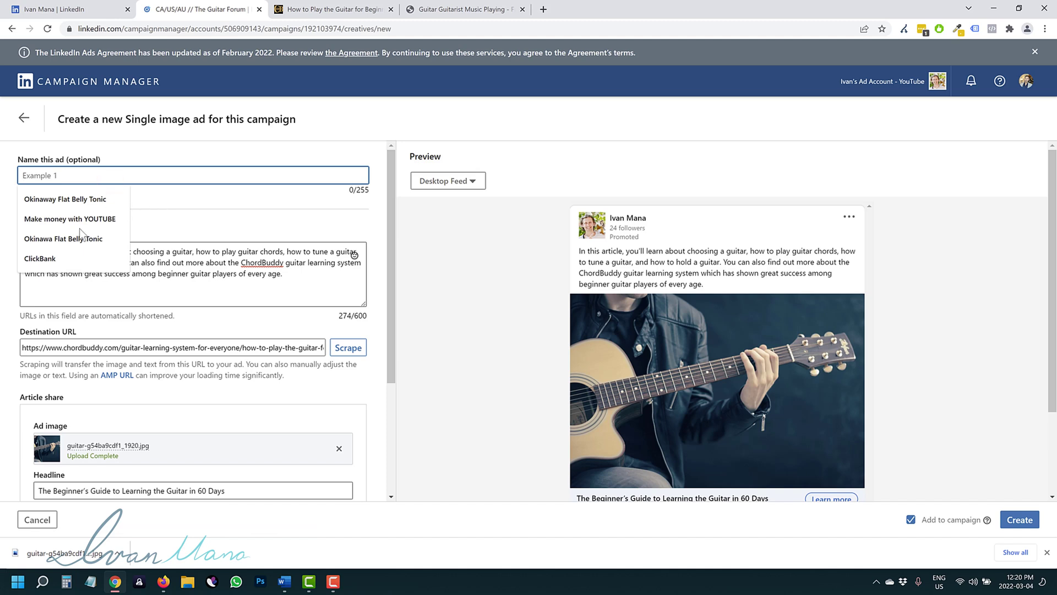
{"action": "left_click", "coordinate": [189, 220]}
{"action": "left_click", "coordinate": [127, 174]}
{"action": "type", "text": "Man playing guitar // In this article"}
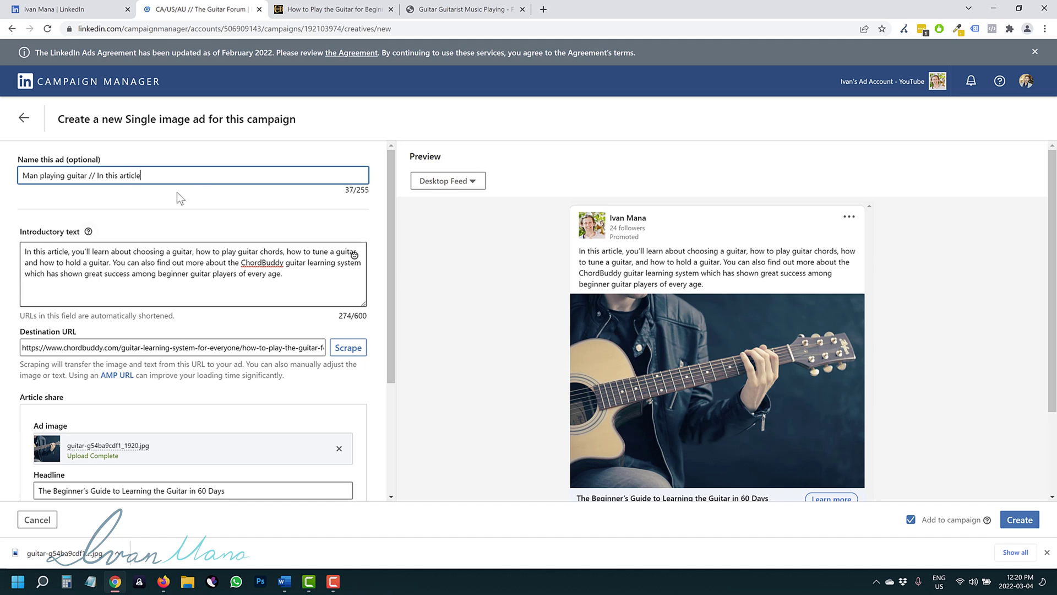
{"action": "left_click", "coordinate": [167, 178]}
{"action": "left_click_drag", "start_coordinate": [103, 178], "coordinate": [1, 179]}
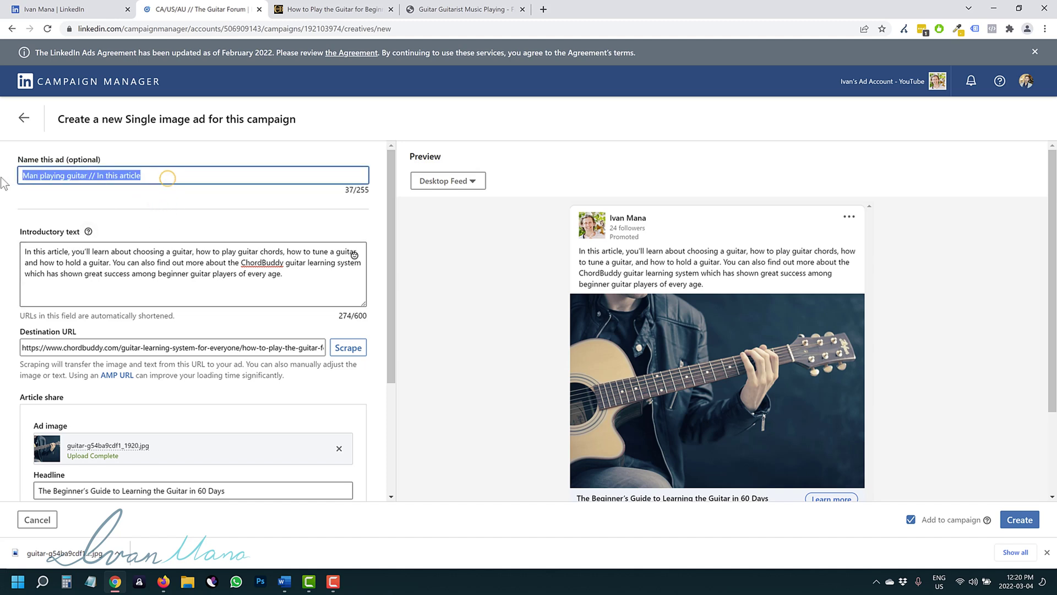
{"action": "left_click", "coordinate": [149, 210]}
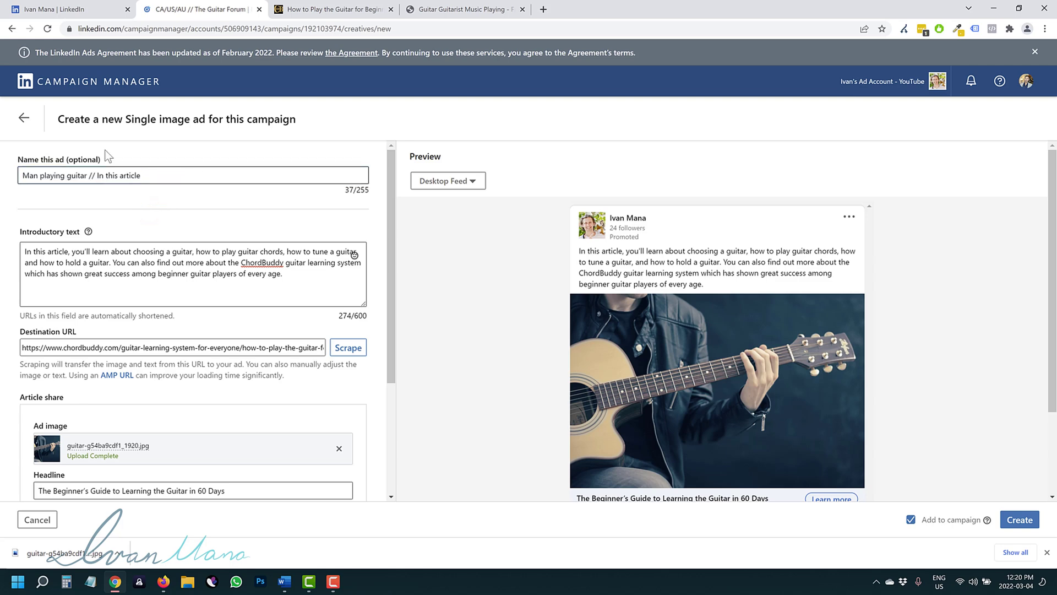
- Check the remaining ad fields, dismiss the browser's download bar and create the ad within the campaign
{"action": "scroll", "coordinate": [329, 436], "scroll_direction": "down", "scroll_amount": 3}
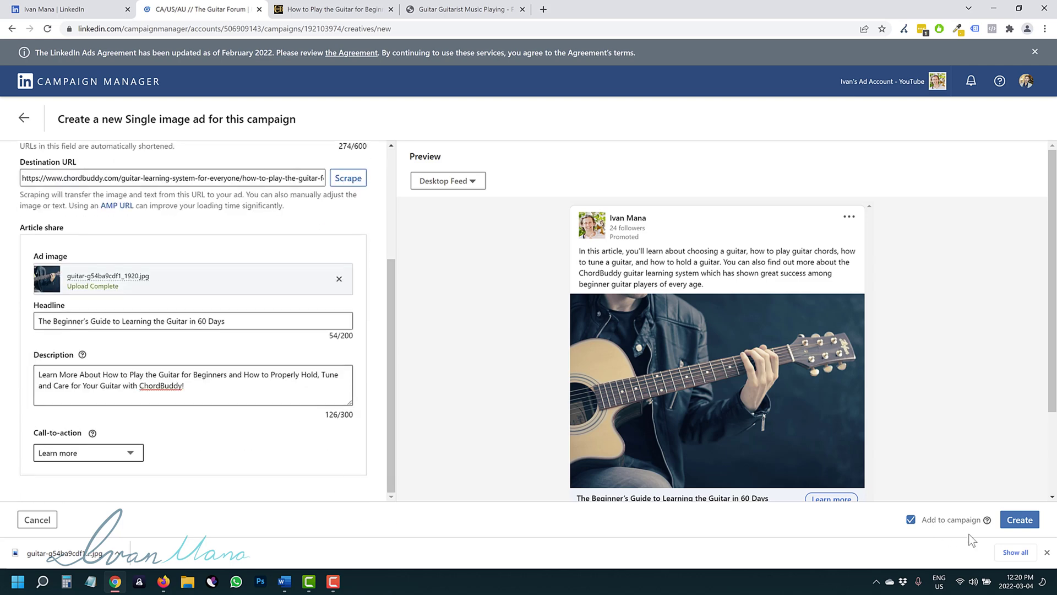
{"action": "left_click", "coordinate": [1048, 552]}
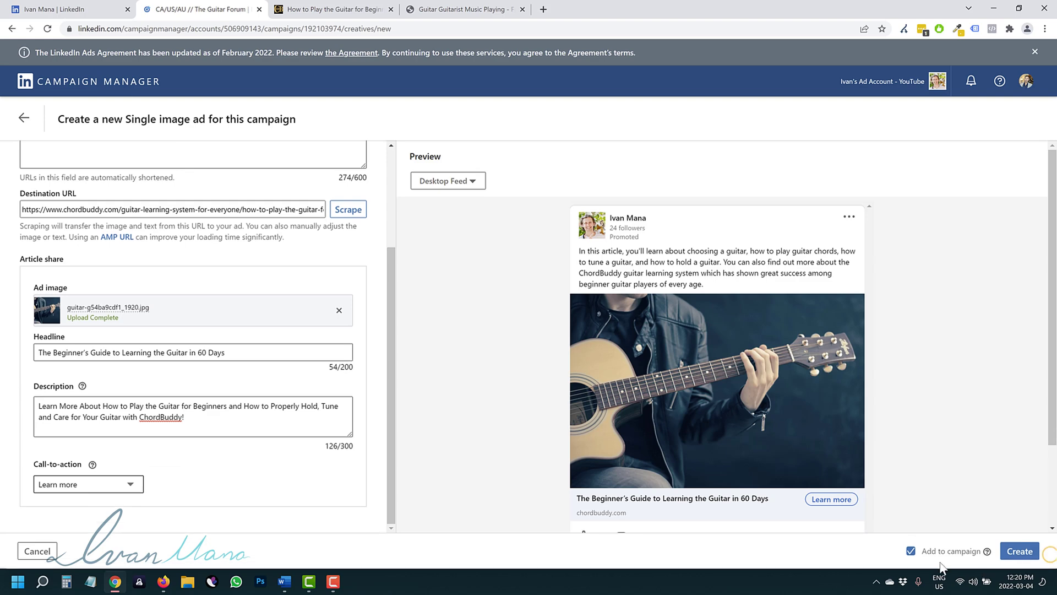
{"action": "left_click", "coordinate": [1020, 550]}
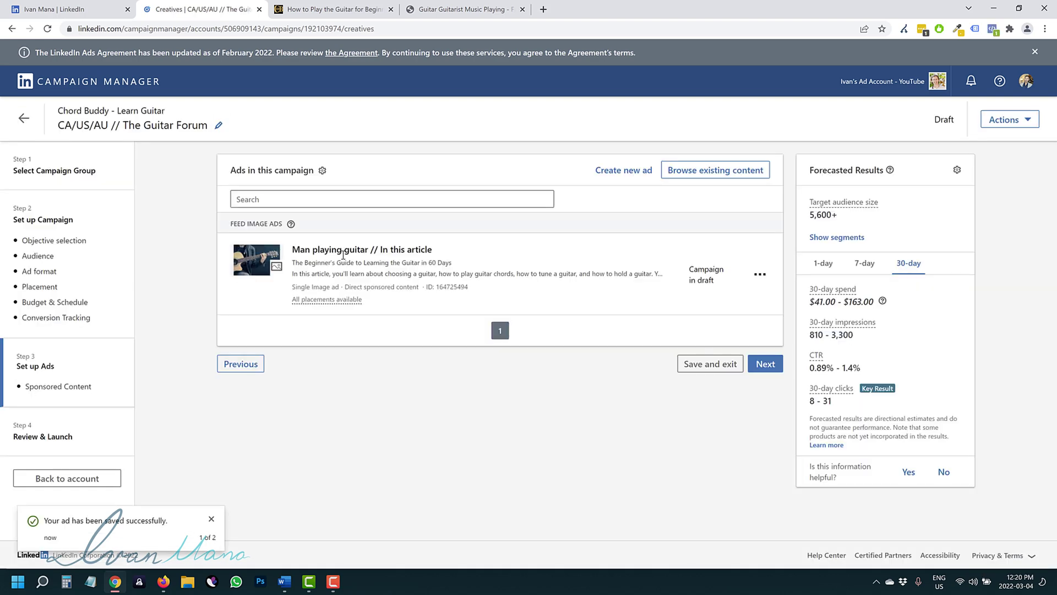
- Continue to the campaign review, check the audience, budget and ad settings, and launch the campaign
{"action": "left_click", "coordinate": [768, 364]}
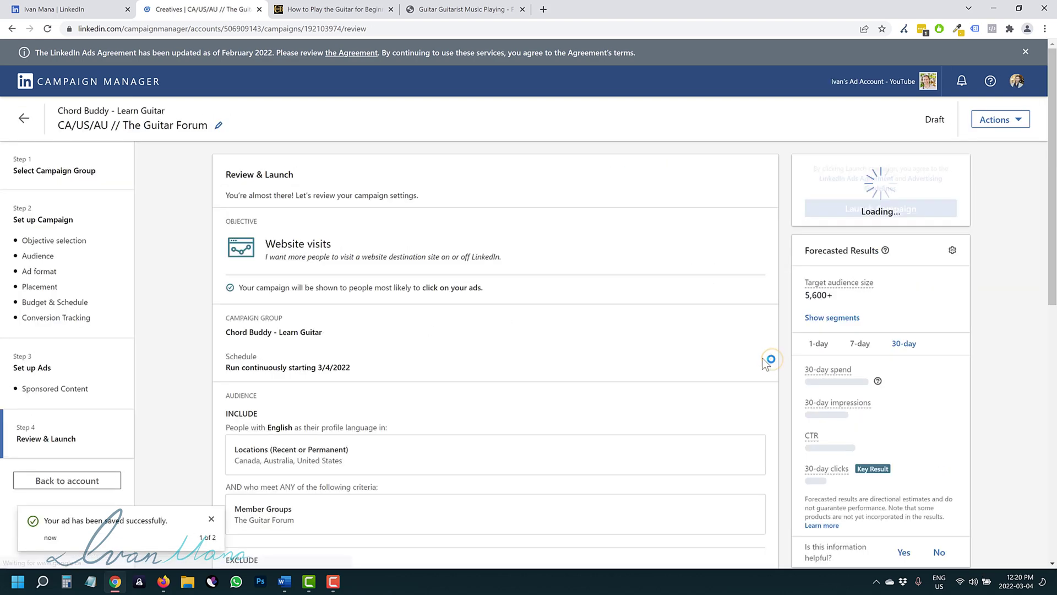
{"action": "scroll", "coordinate": [484, 216], "scroll_direction": "down", "scroll_amount": 10}
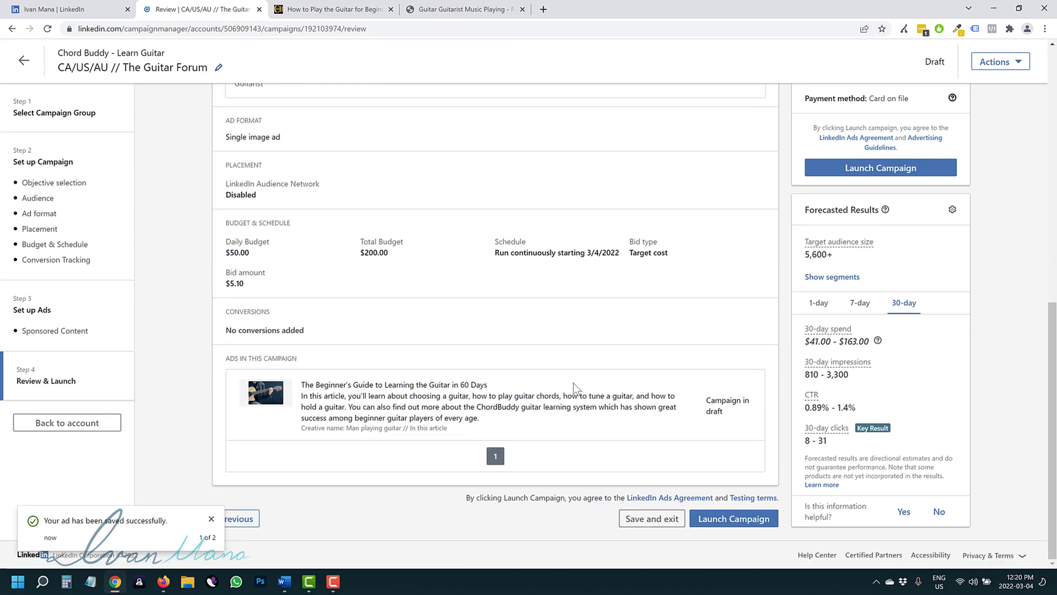
{"action": "scroll", "coordinate": [497, 396], "scroll_direction": "up", "scroll_amount": 10}
{"action": "scroll", "coordinate": [495, 373], "scroll_direction": "down", "scroll_amount": 10}
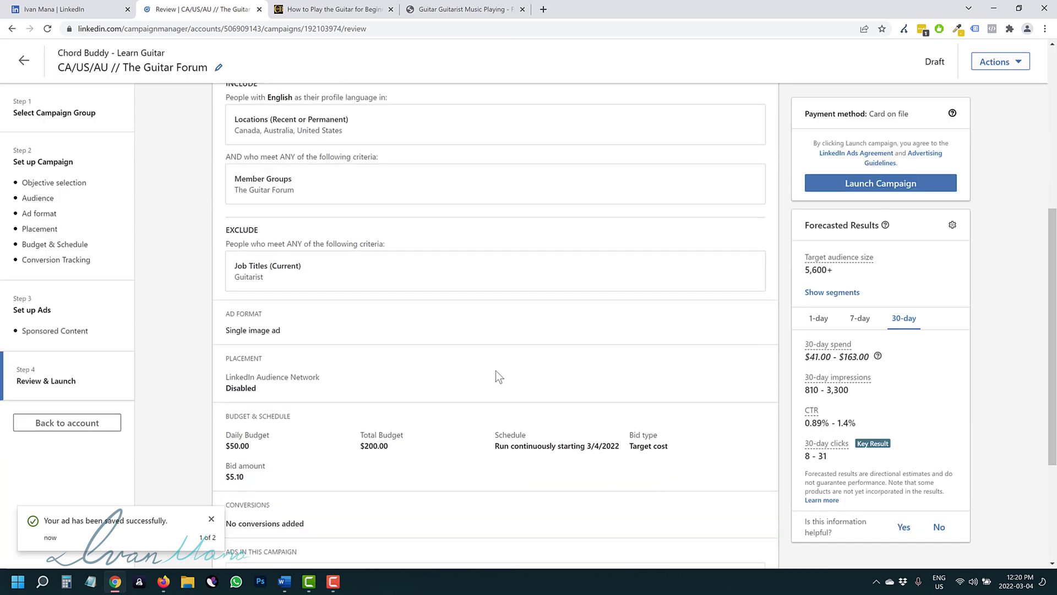
{"action": "left_click", "coordinate": [737, 520]}
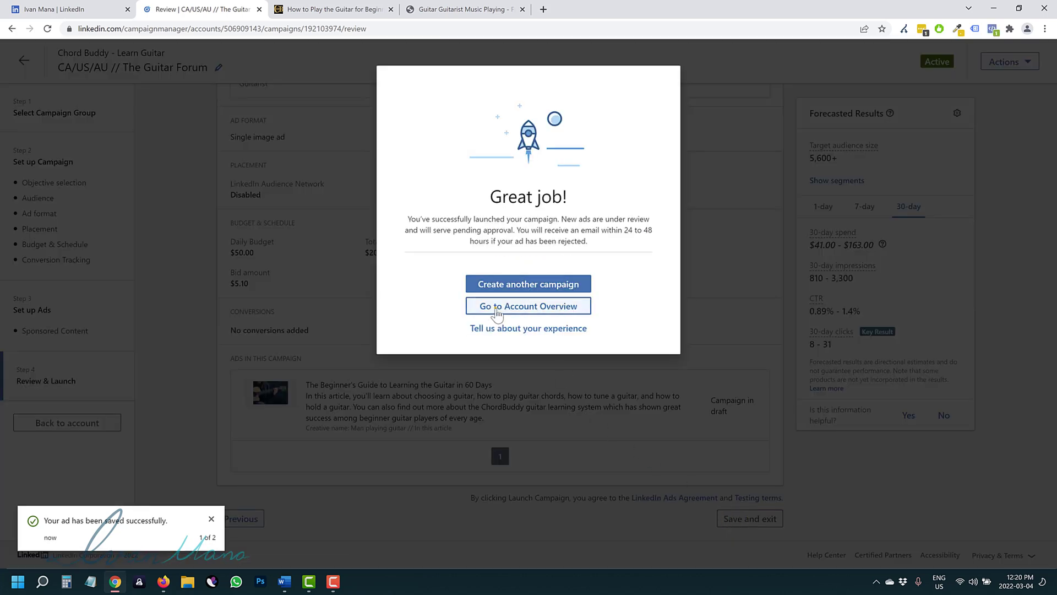
- Go to the account overview, dismiss a saved-ad notification and open the ads of the CA/US/AU // The Guitar Forum campaign
{"action": "left_click", "coordinate": [493, 307]}
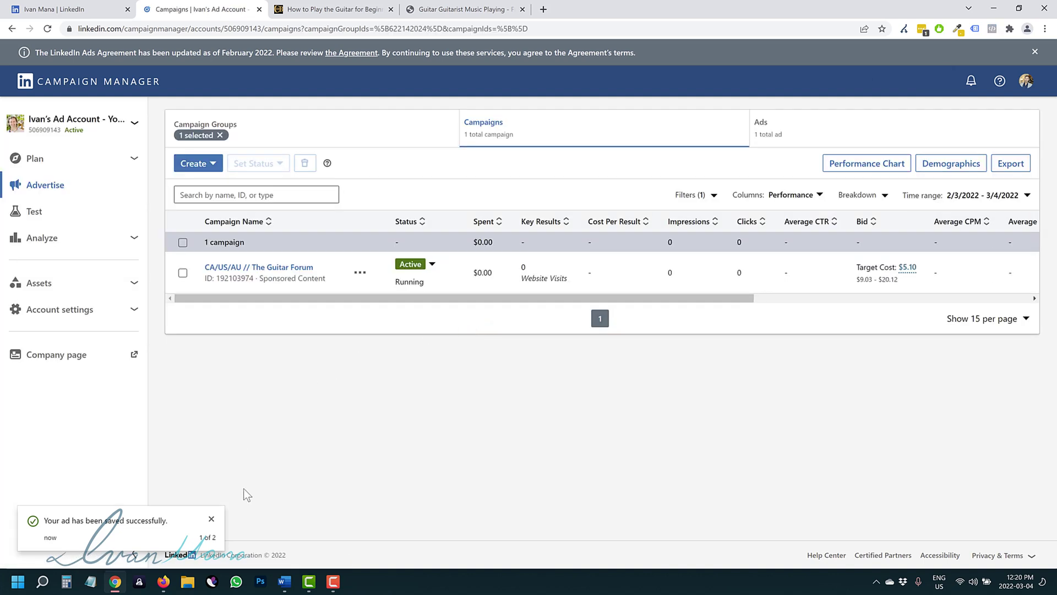
{"action": "left_click", "coordinate": [212, 519]}
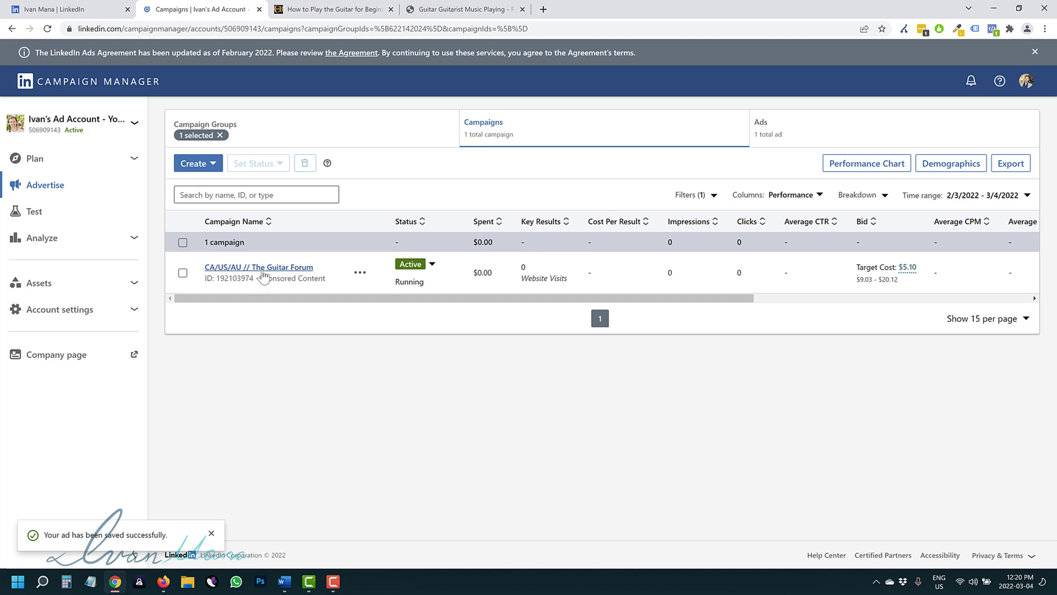
{"action": "left_click", "coordinate": [273, 266]}
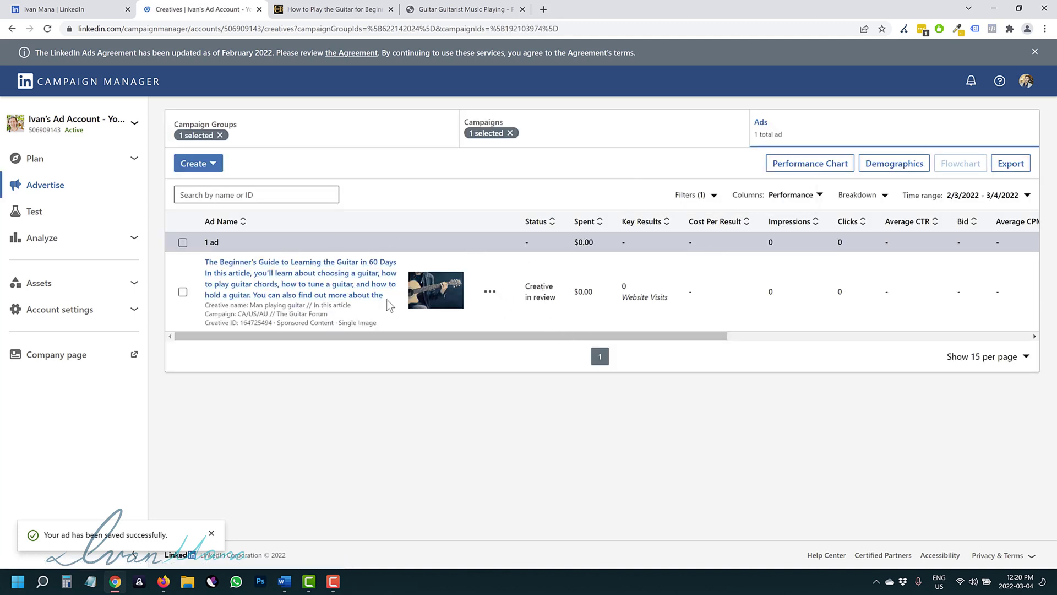
- Open the guitar ad's content for editing to view its fields, and return to the campaign list without changing anything
{"action": "left_click", "coordinate": [490, 291]}
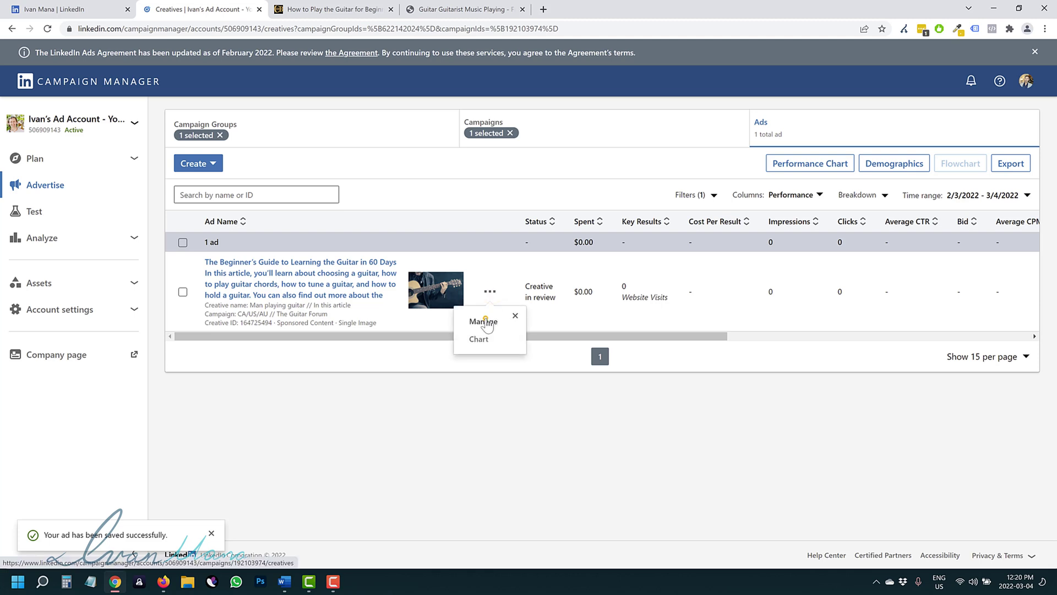
{"action": "left_click", "coordinate": [487, 326]}
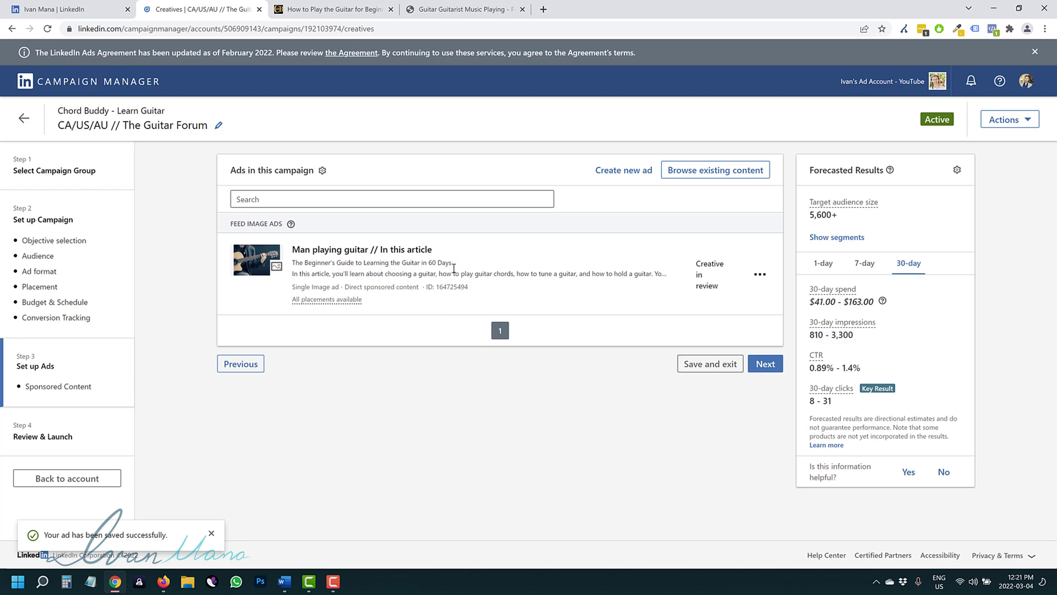
{"action": "left_click", "coordinate": [760, 275]}
{"action": "left_click", "coordinate": [734, 297]}
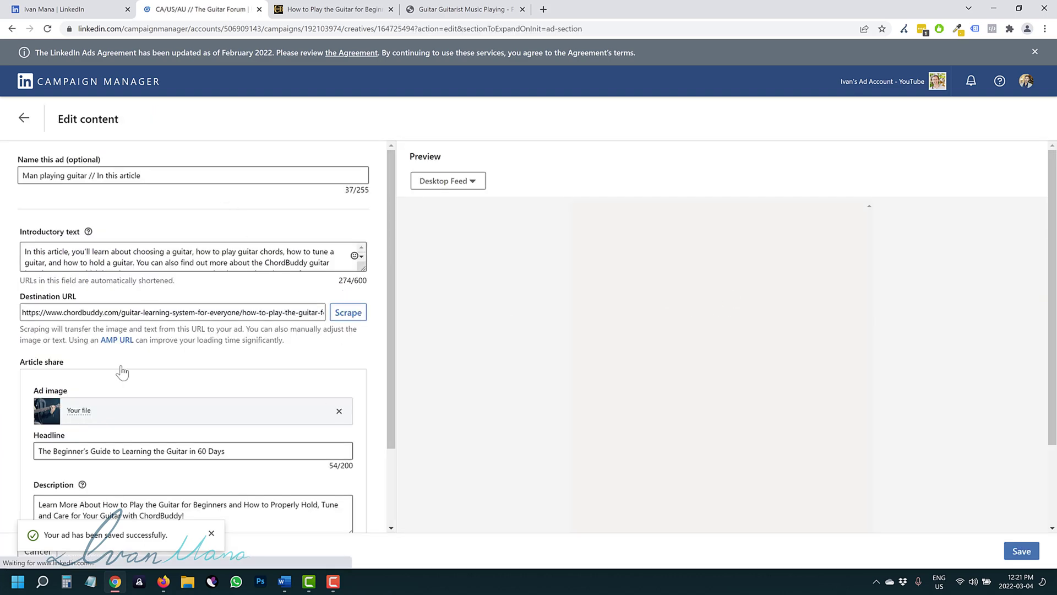
{"action": "left_click", "coordinate": [24, 118]}
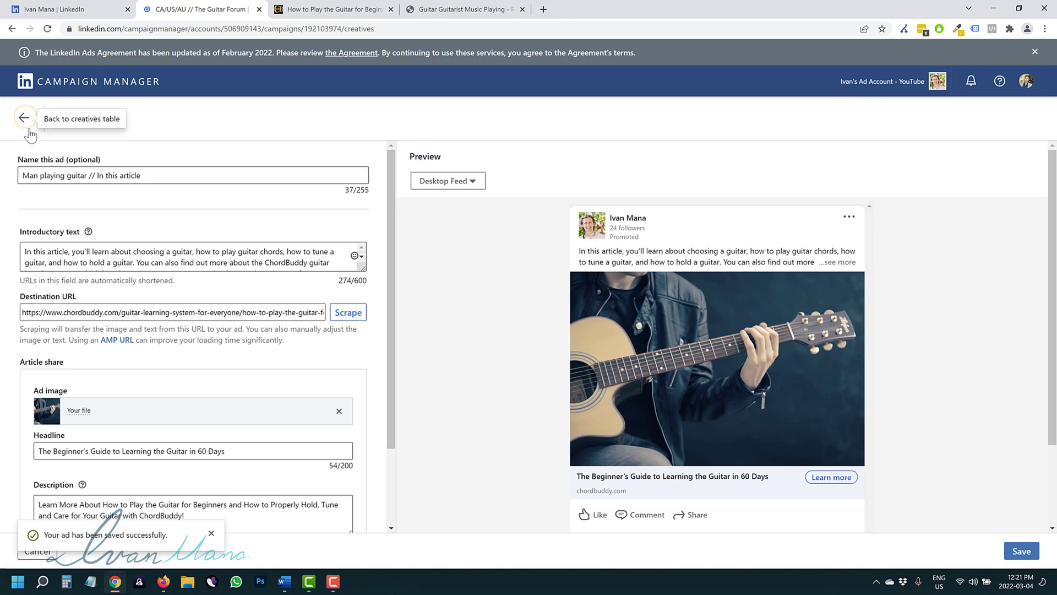
{"action": "left_click", "coordinate": [26, 117]}
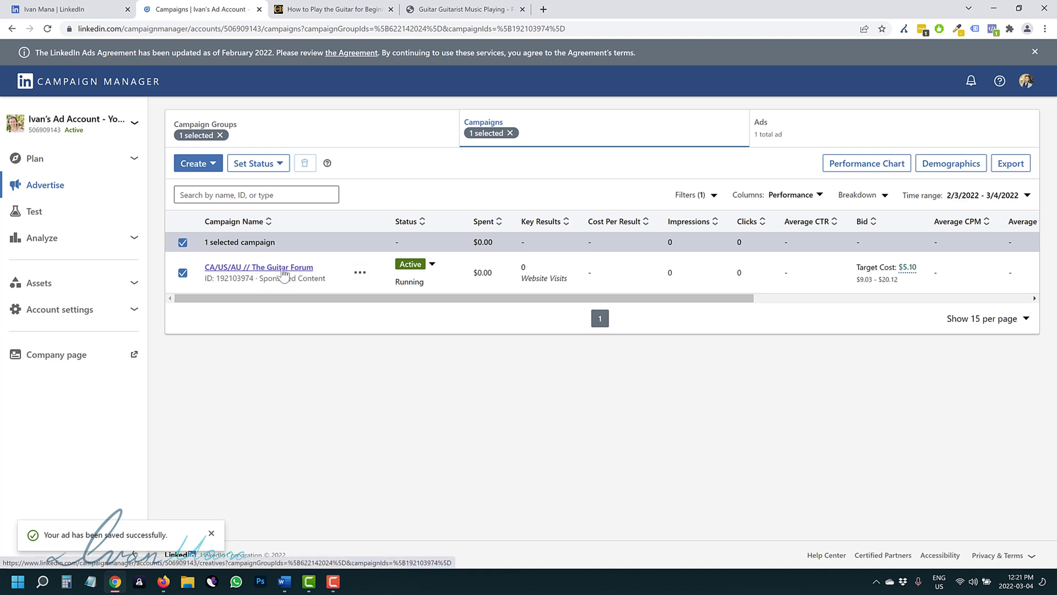
- Duplicate the CA/US/AU // The Guitar Forum campaign within the same campaign group as "CA/US/AU //", including its guitar ad
{"action": "left_click", "coordinate": [360, 272]}
{"action": "left_click", "coordinate": [354, 337]}
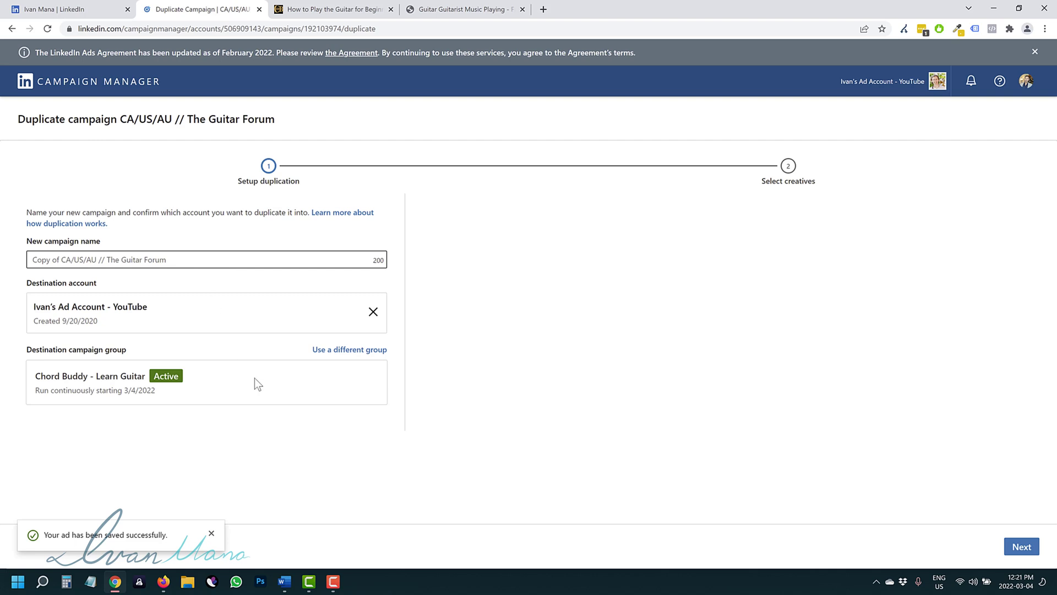
{"action": "left_click", "coordinate": [1035, 548]}
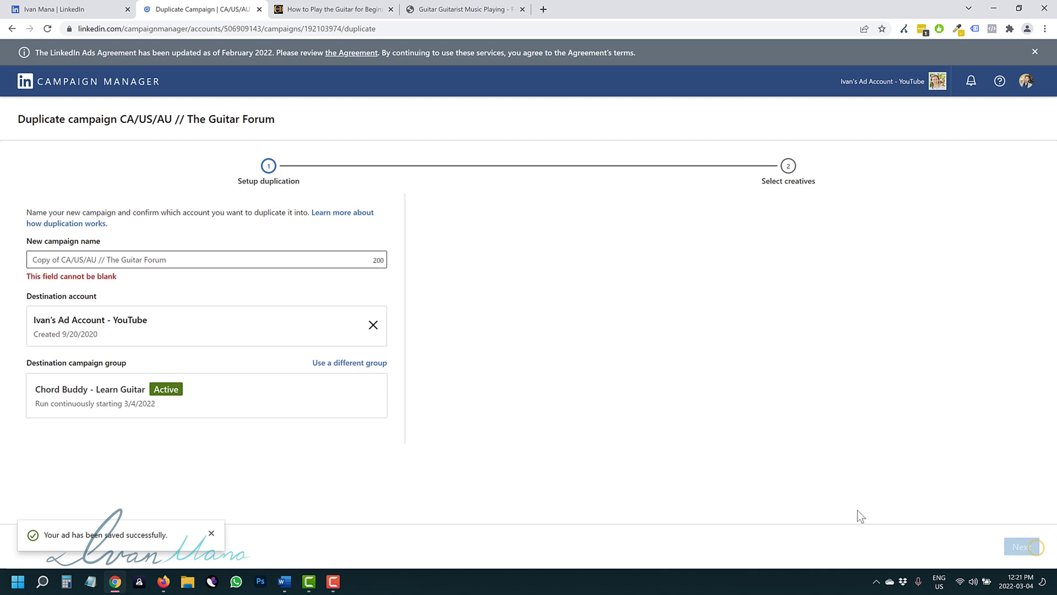
{"action": "left_click", "coordinate": [115, 255]}
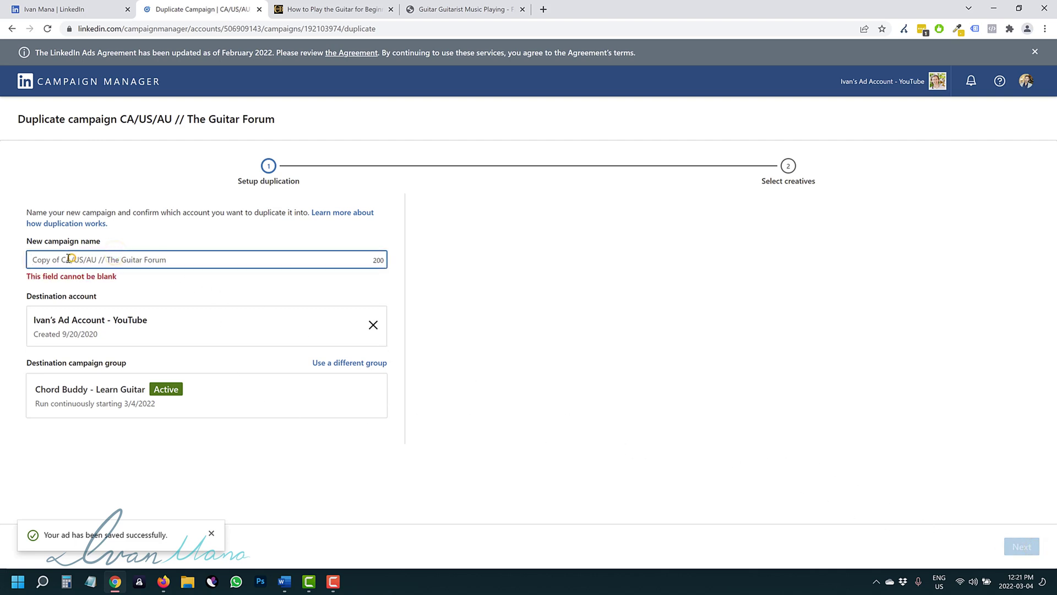
{"action": "type", "text": "Copy"}
{"action": "key", "text": "BackSpace"}
{"action": "key", "text": "BackSpace"}
{"action": "key", "text": "BackSpace"}
{"action": "type", "text": "CA/US/AU //"}
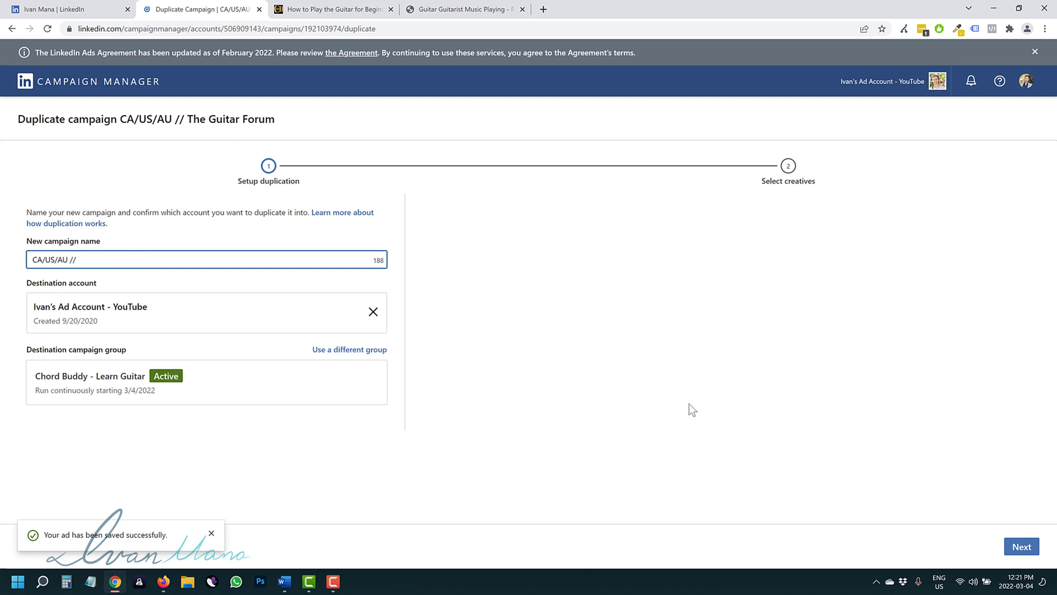
{"action": "left_click", "coordinate": [1009, 547]}
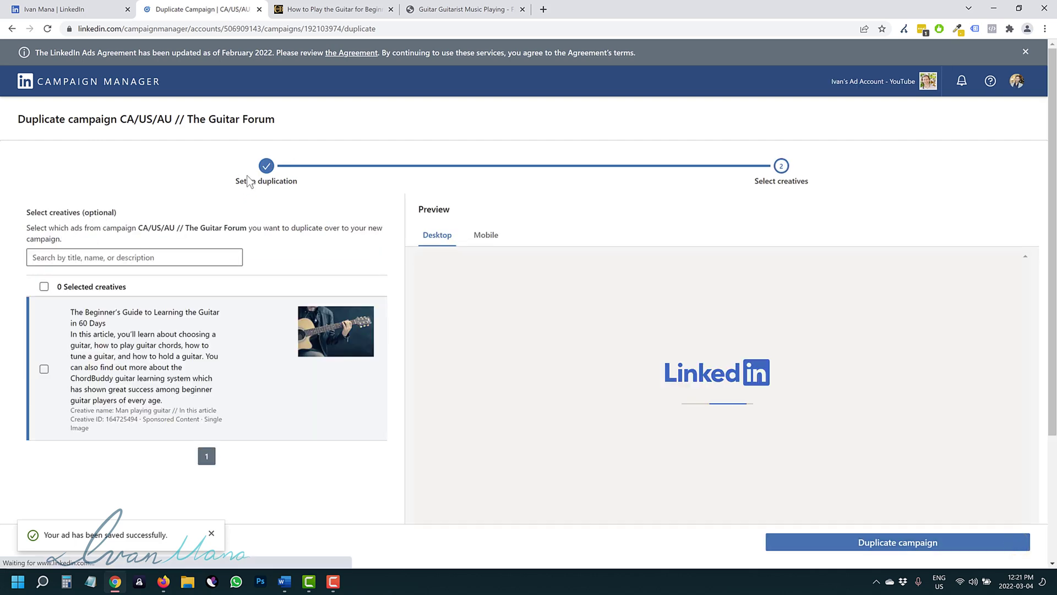
{"action": "left_click", "coordinate": [44, 368]}
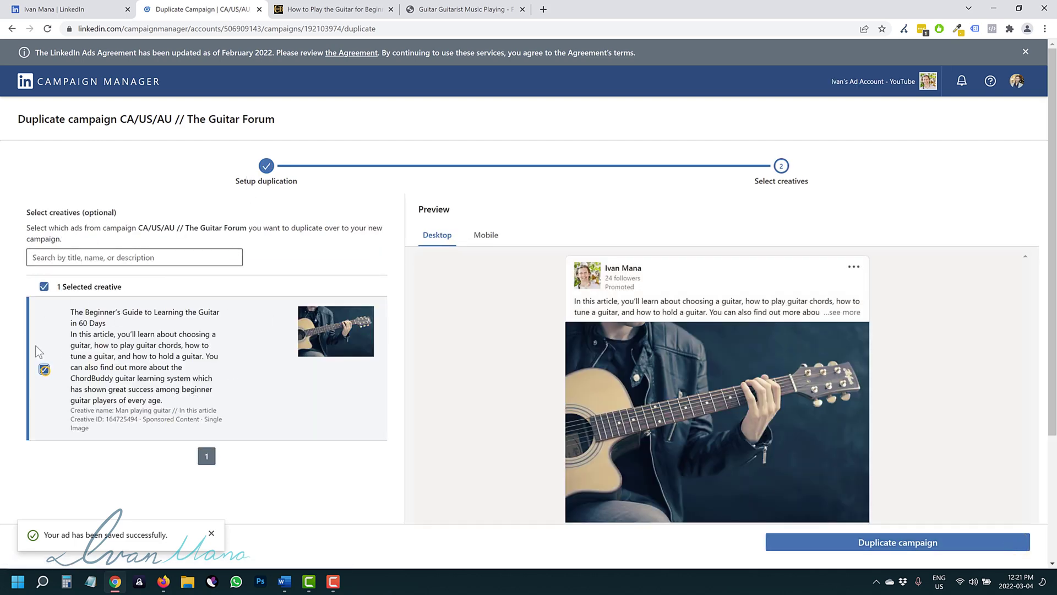
{"action": "left_click", "coordinate": [849, 544]}
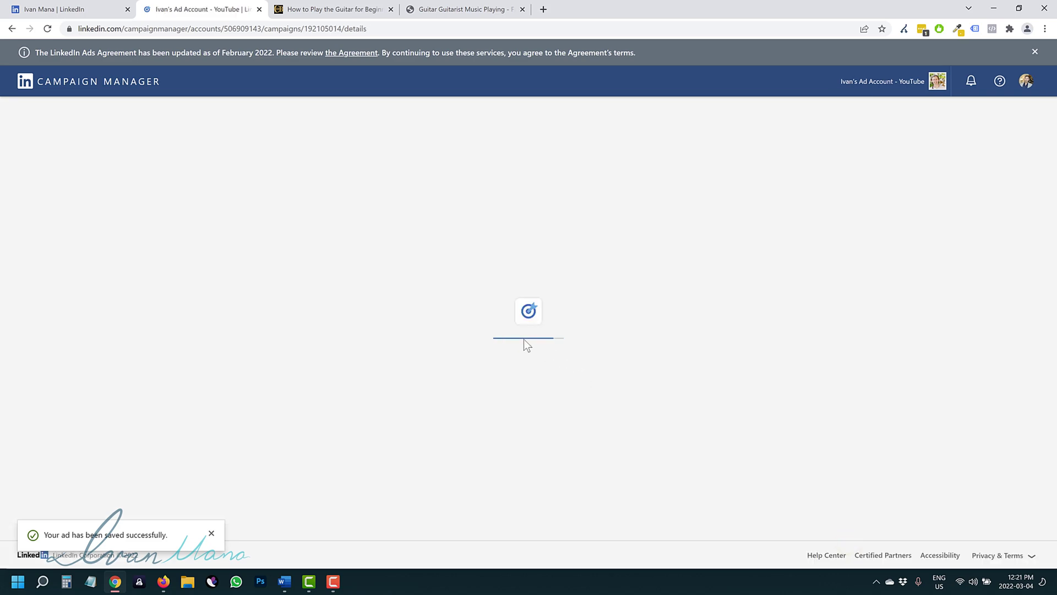
- In the duplicate's included audience, add the member skill Guitar Playing and remove the member group The Guitar Forum
{"action": "scroll", "coordinate": [346, 357], "scroll_direction": "down", "scroll_amount": 1}
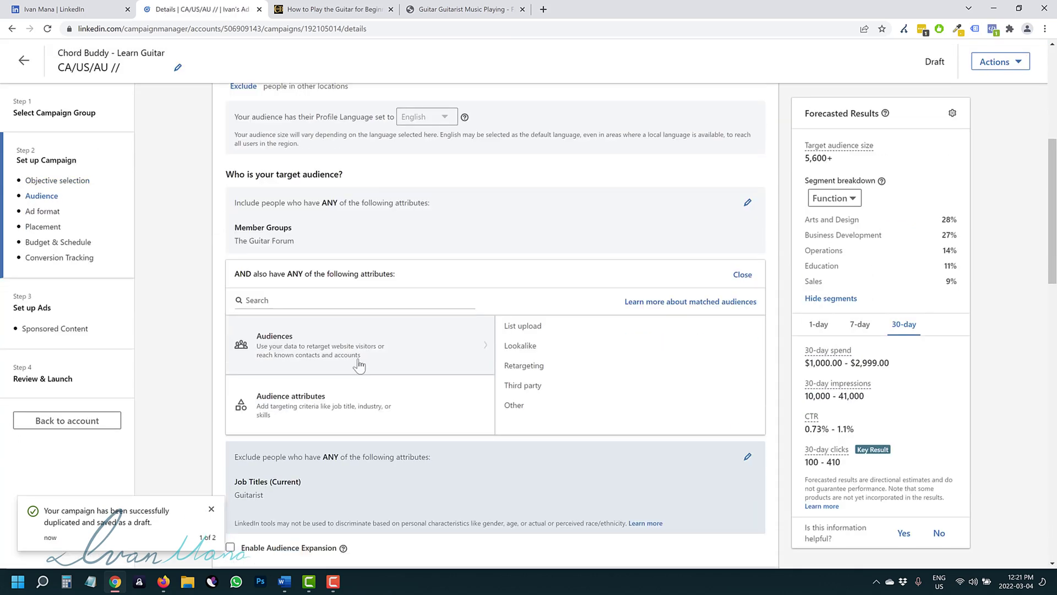
{"action": "left_click", "coordinate": [748, 203]}
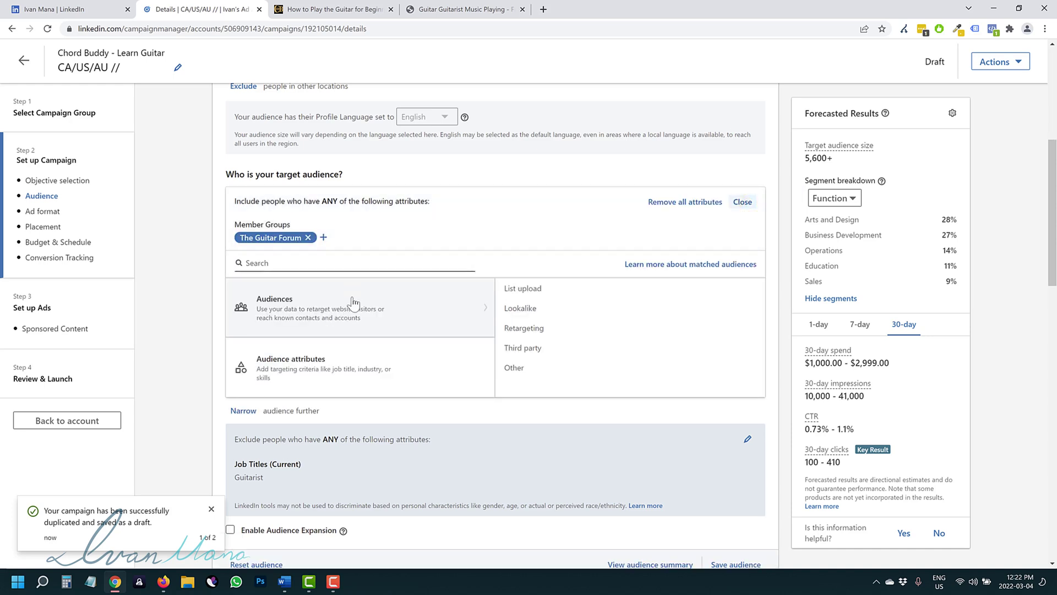
{"action": "left_click", "coordinate": [298, 260]}
{"action": "type", "text": "guitar"}
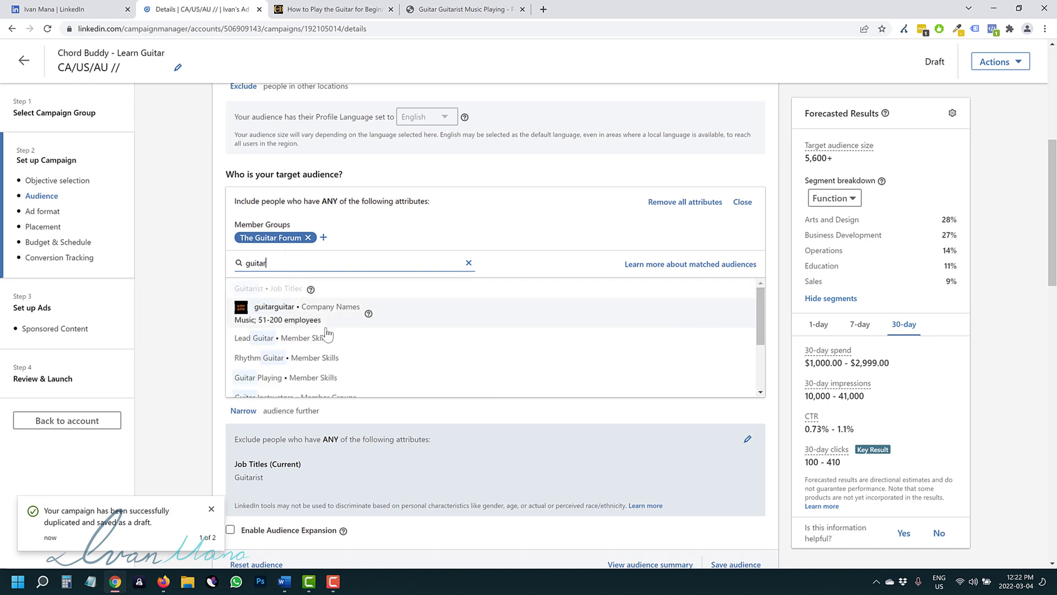
{"action": "scroll", "coordinate": [333, 342], "scroll_direction": "down", "scroll_amount": 1}
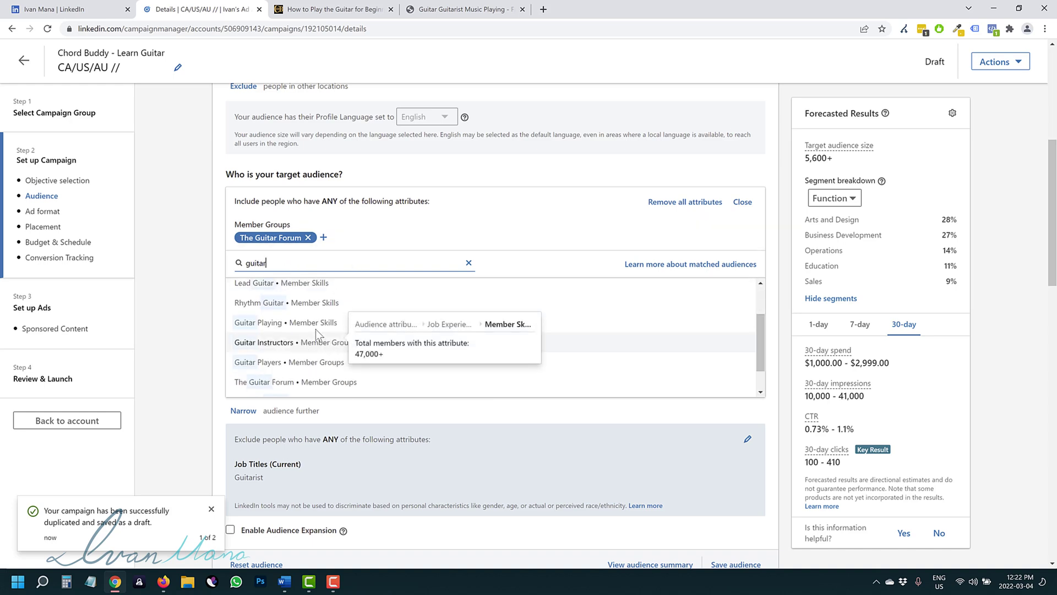
{"action": "left_click", "coordinate": [300, 324]}
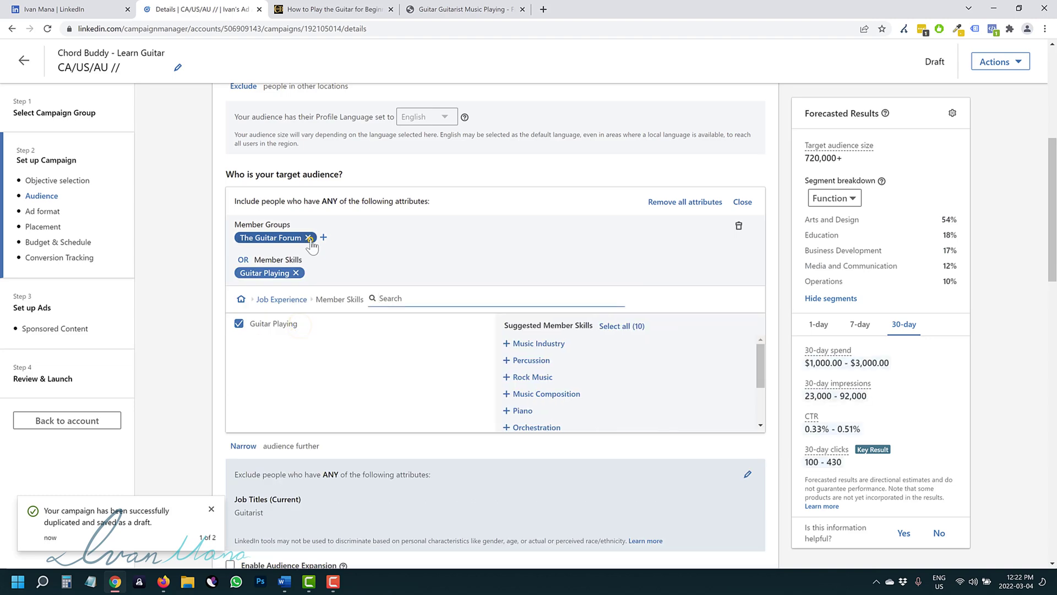
{"action": "left_click", "coordinate": [308, 237]}
{"action": "left_click", "coordinate": [742, 201]}
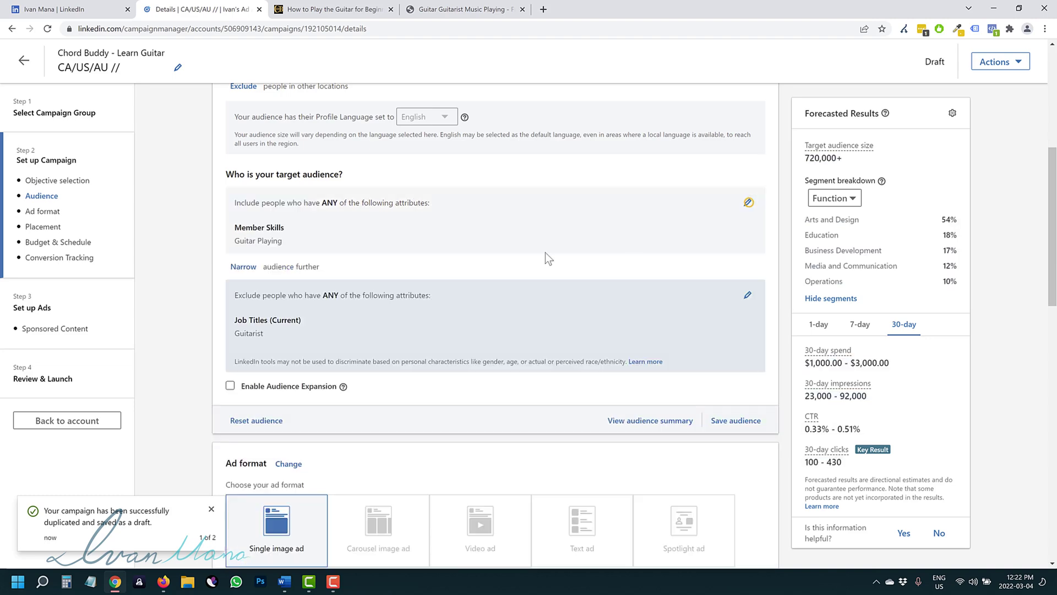
- Rename the duplicated campaign as "CA/US/AU // Guitar Playing"
{"action": "scroll", "coordinate": [341, 272], "scroll_direction": "up", "scroll_amount": 5}
{"action": "left_click", "coordinate": [177, 127]}
{"action": "left_click", "coordinate": [165, 126]}
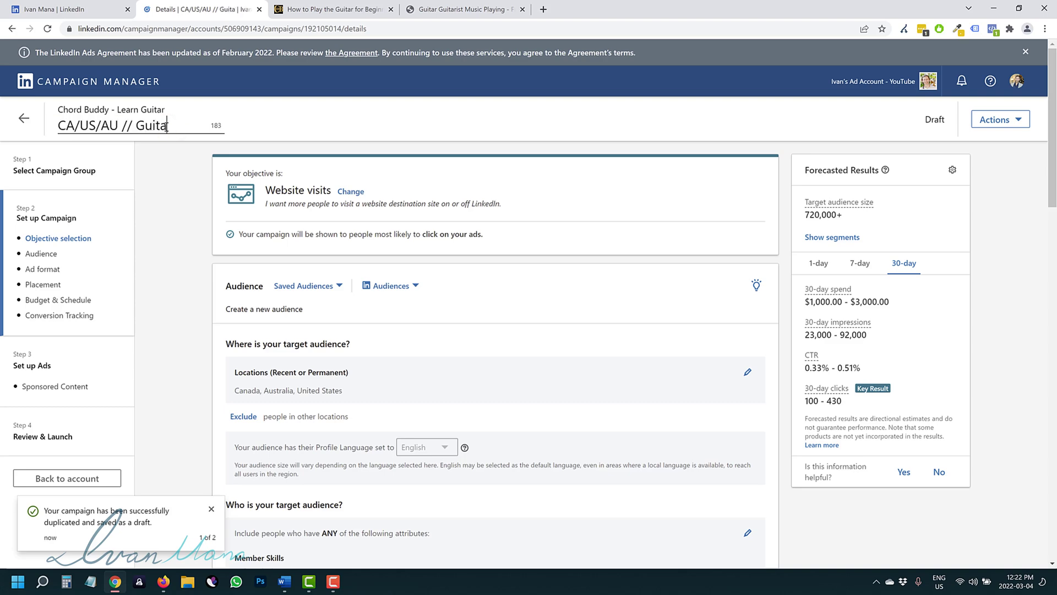
{"action": "type", "text": "ing"}
{"action": "key", "text": "Return"}
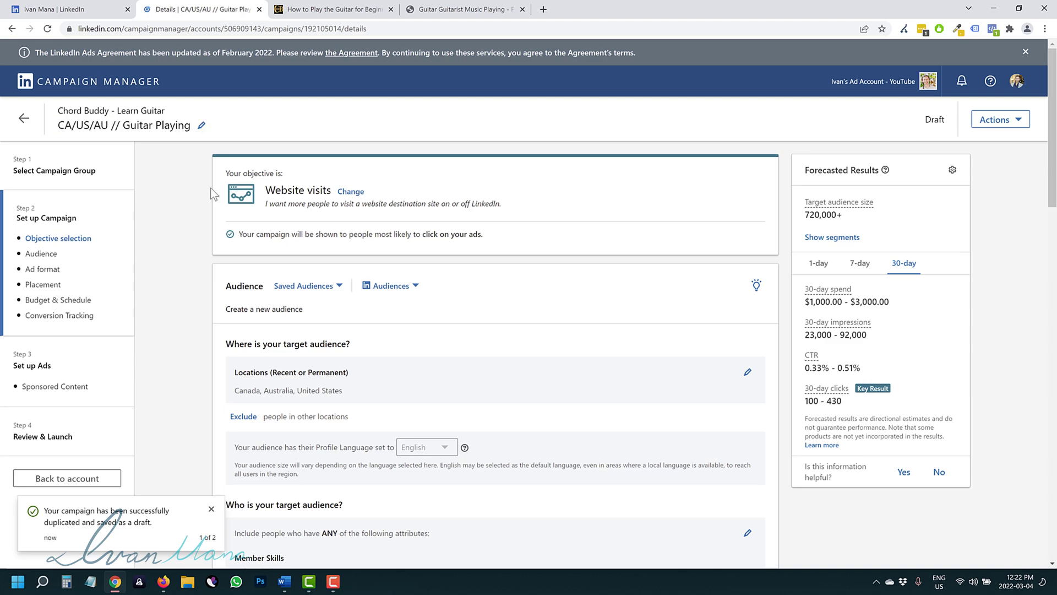
- Proceed through the duplicated campaign's settings and ads to the review, check it and launch the campaign
{"action": "scroll", "coordinate": [599, 168], "scroll_direction": "down", "scroll_amount": 15}
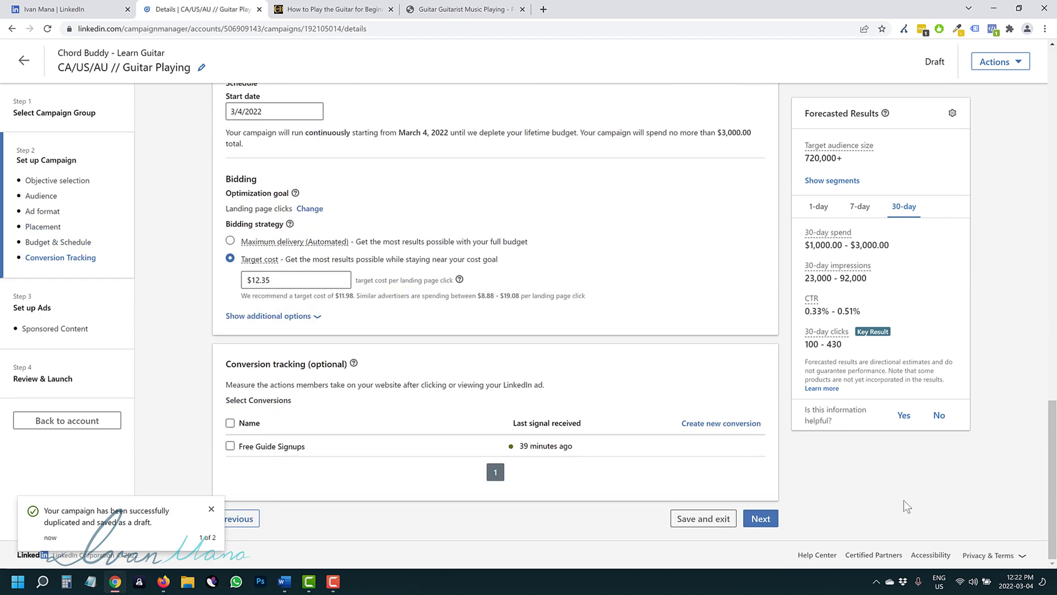
{"action": "left_click", "coordinate": [761, 517]}
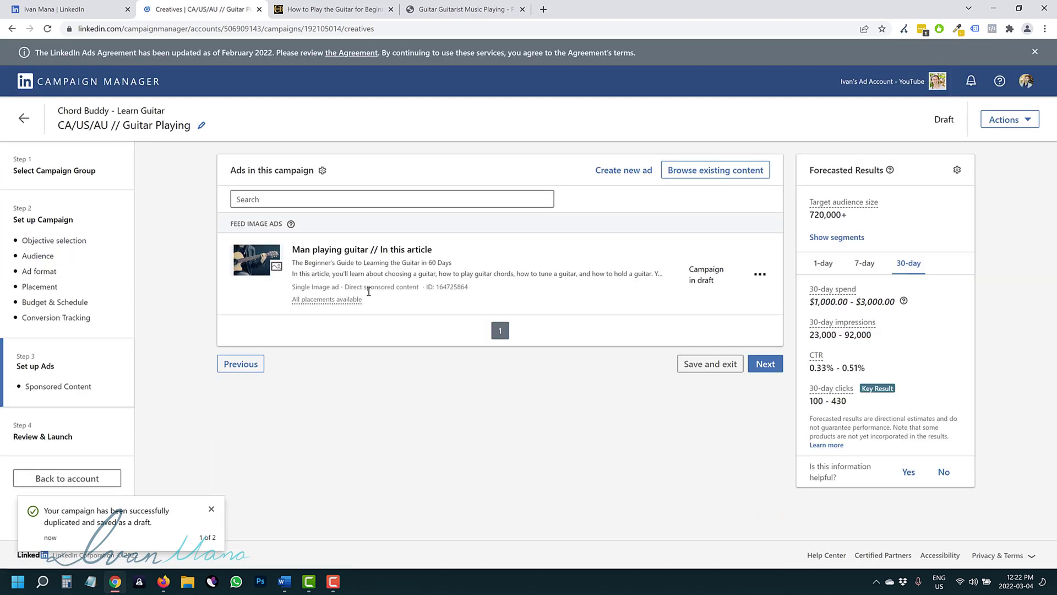
{"action": "left_click", "coordinate": [764, 365]}
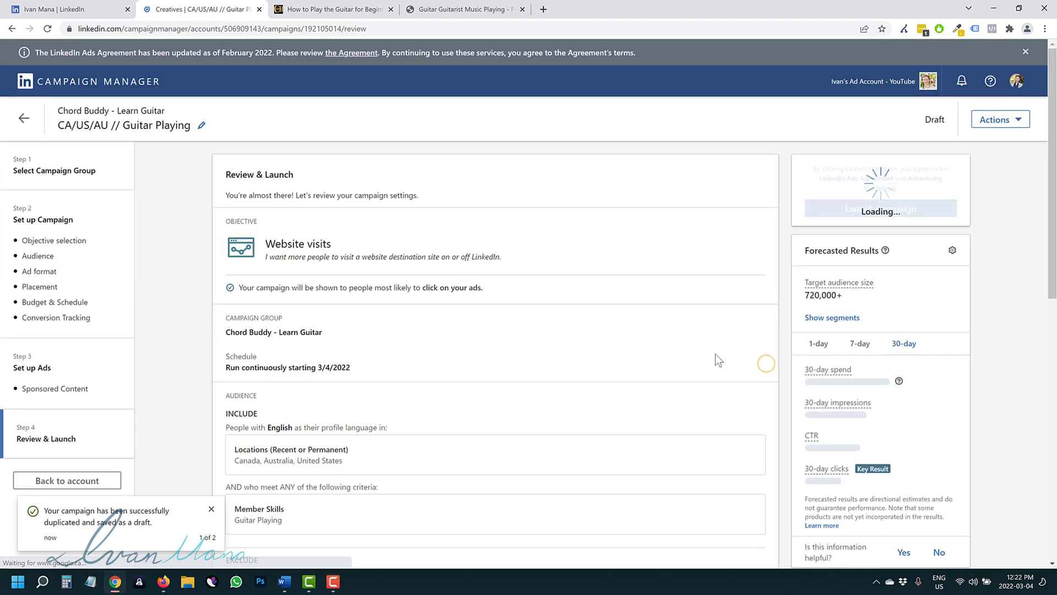
{"action": "scroll", "coordinate": [771, 355], "scroll_direction": "down", "scroll_amount": 8}
{"action": "scroll", "coordinate": [774, 355], "scroll_direction": "down", "scroll_amount": 3}
{"action": "left_click", "coordinate": [726, 520]}
{"action": "left_click", "coordinate": [499, 307]}
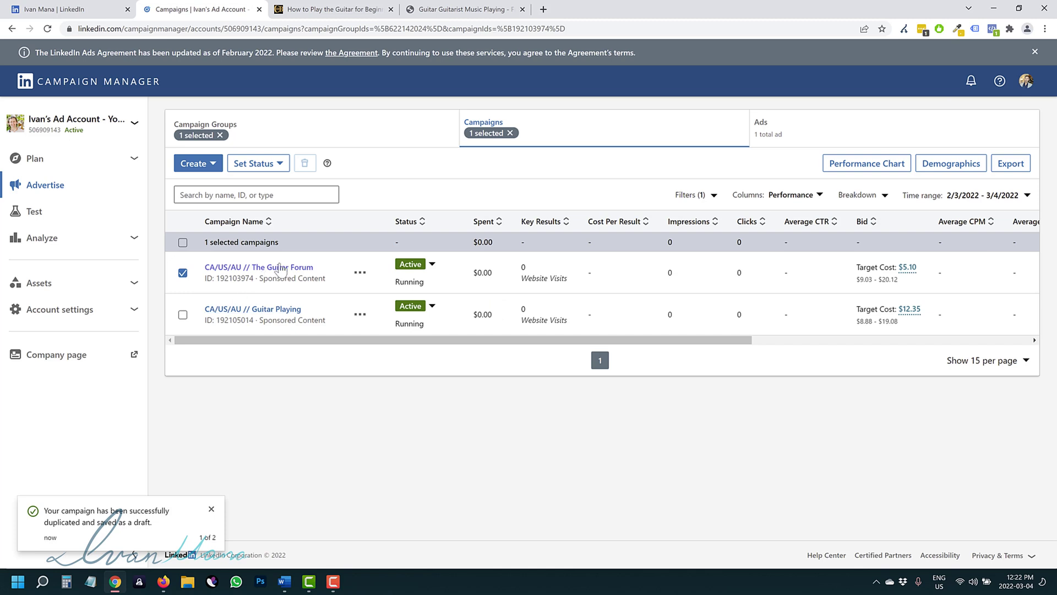
- Clear the campaign selection to view both campaigns, and pause the Chord Buddy - Learn Guitar campaign group
{"action": "left_click", "coordinate": [183, 272]}
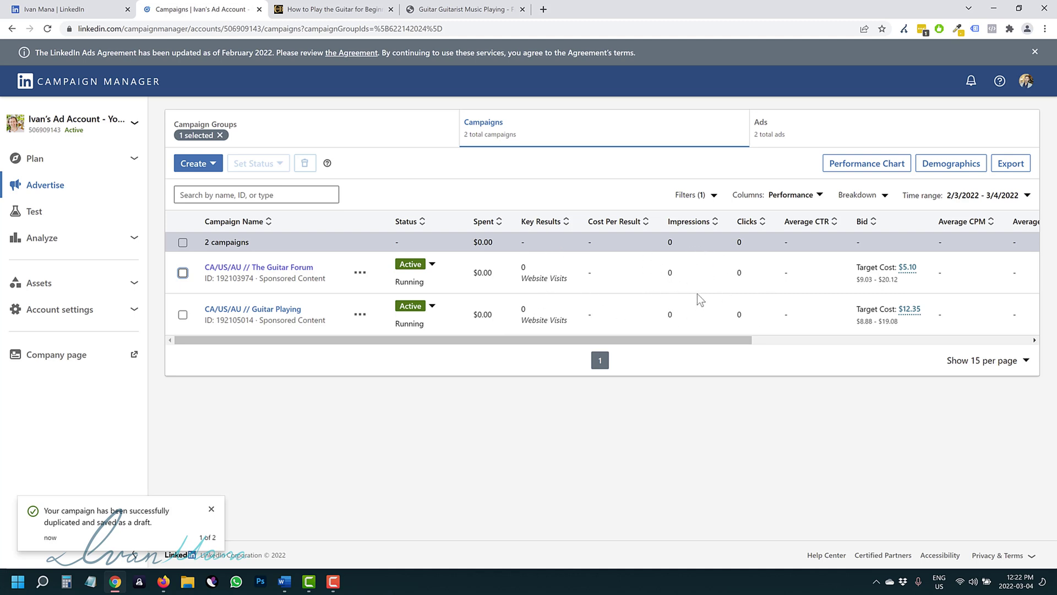
{"action": "mouse_move", "coordinate": [914, 317]}
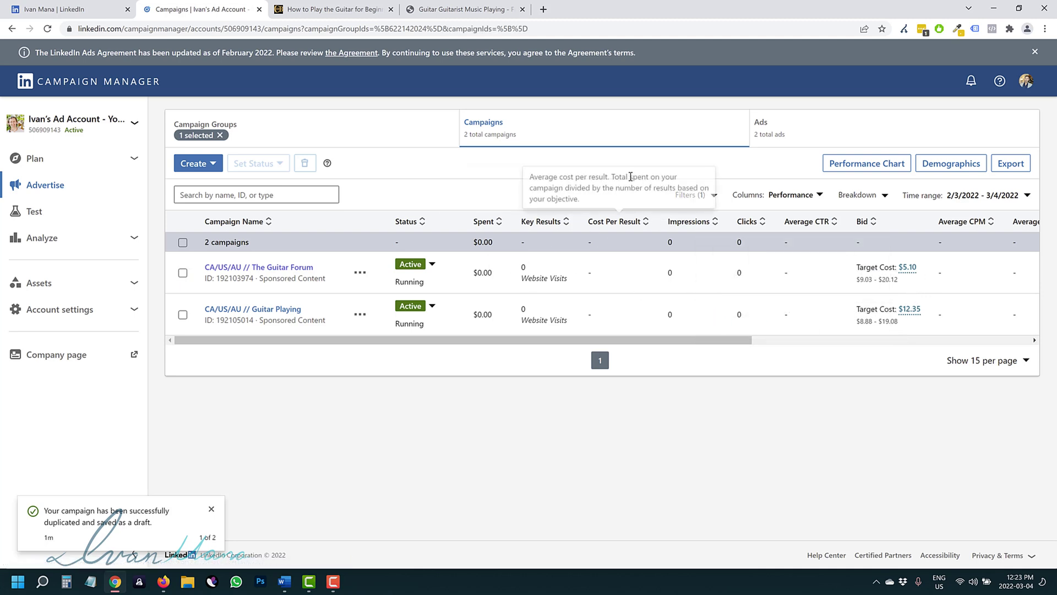
{"action": "left_click", "coordinate": [361, 135]}
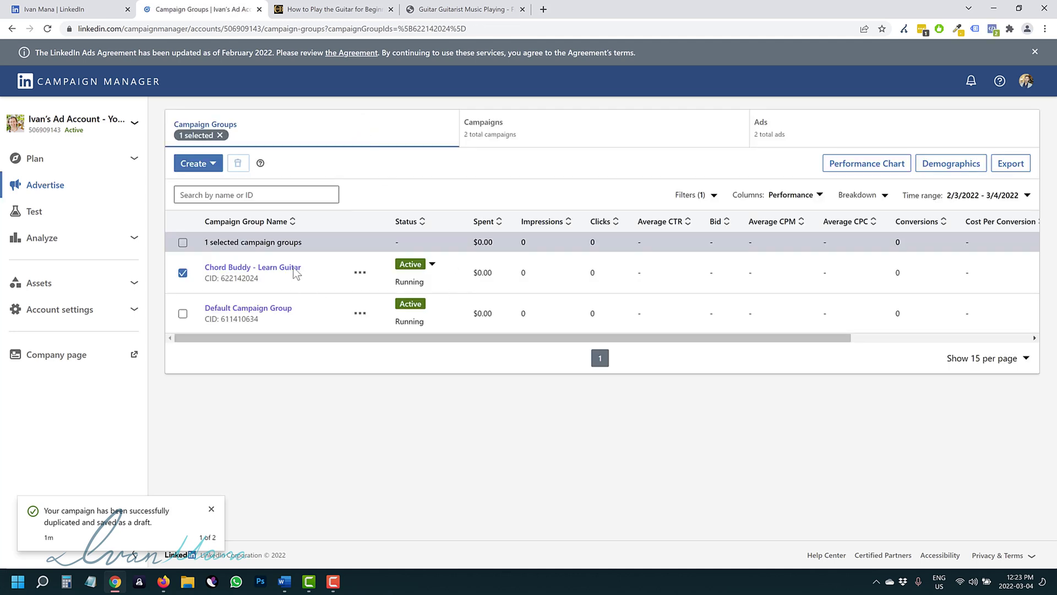
{"action": "left_click", "coordinate": [434, 265]}
{"action": "left_click", "coordinate": [421, 307]}
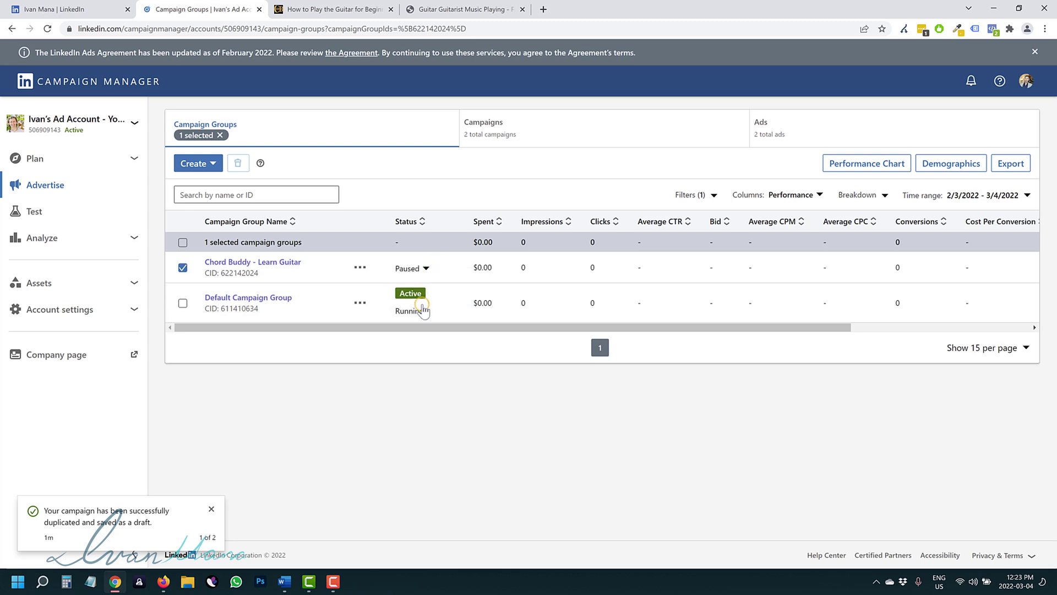
- Open the YouTube channel youtube.com/ivanmana in a new browser tab and show its uploaded videos
{"action": "left_click", "coordinate": [543, 12]}
{"action": "type", "text": "youtube.com"}
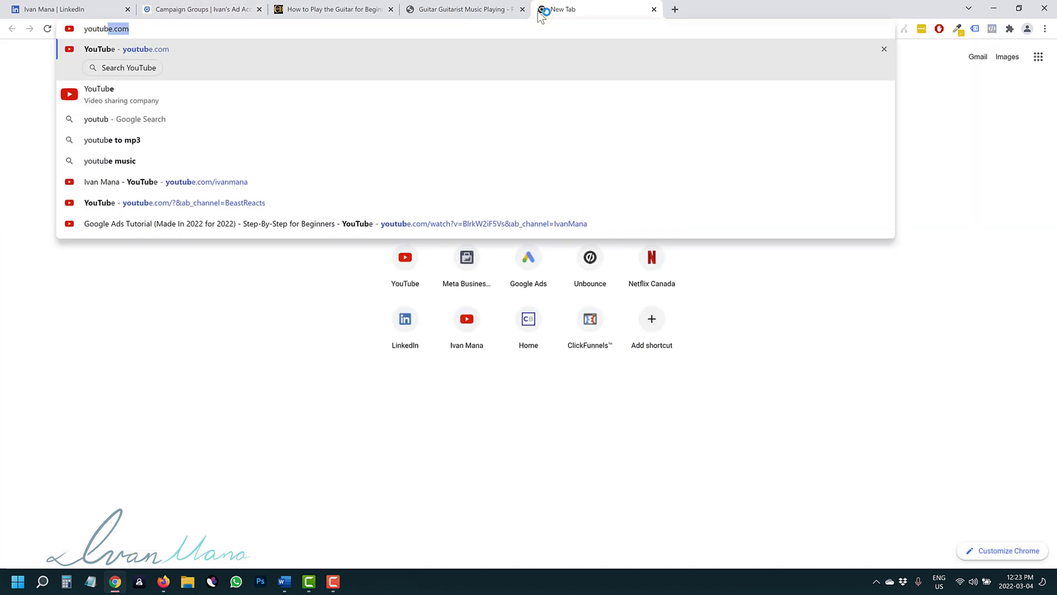
{"action": "type", "text": "/ivanmana"}
{"action": "key", "text": "Return"}
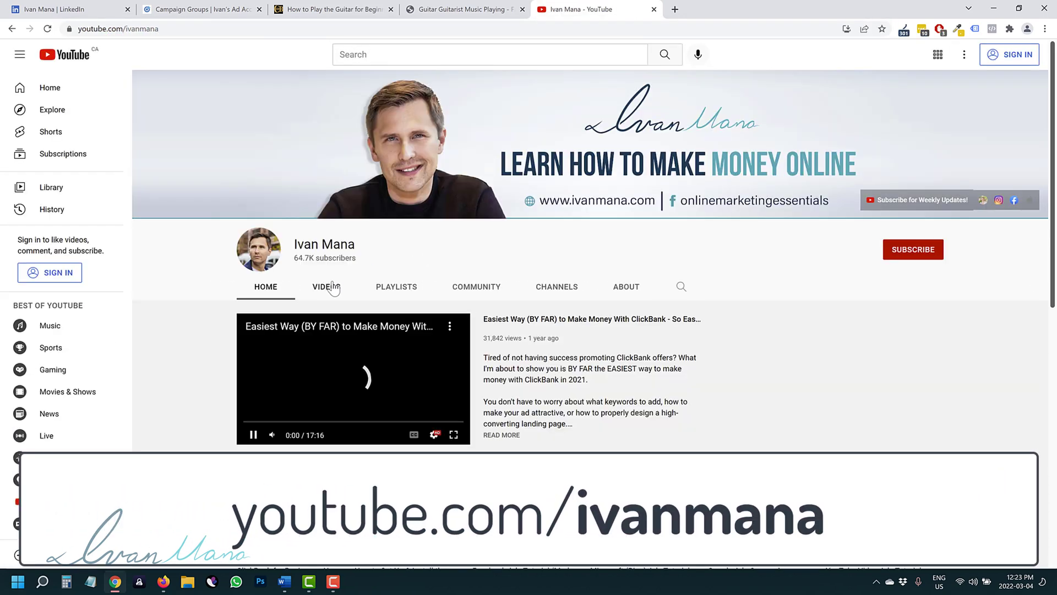
{"action": "left_click", "coordinate": [332, 285]}
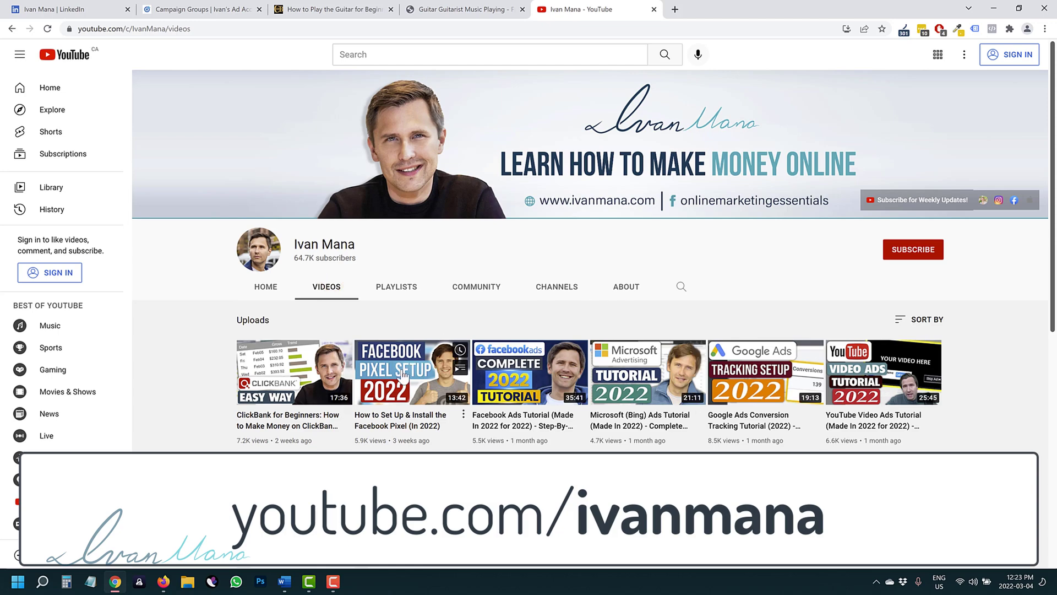
- Look through the channel's uploaded advertising and affiliate marketing tutorials, and return to the newest uploads
{"action": "scroll", "coordinate": [553, 216], "scroll_direction": "down", "scroll_amount": 3}
{"action": "mouse_move", "coordinate": [635, 352]}
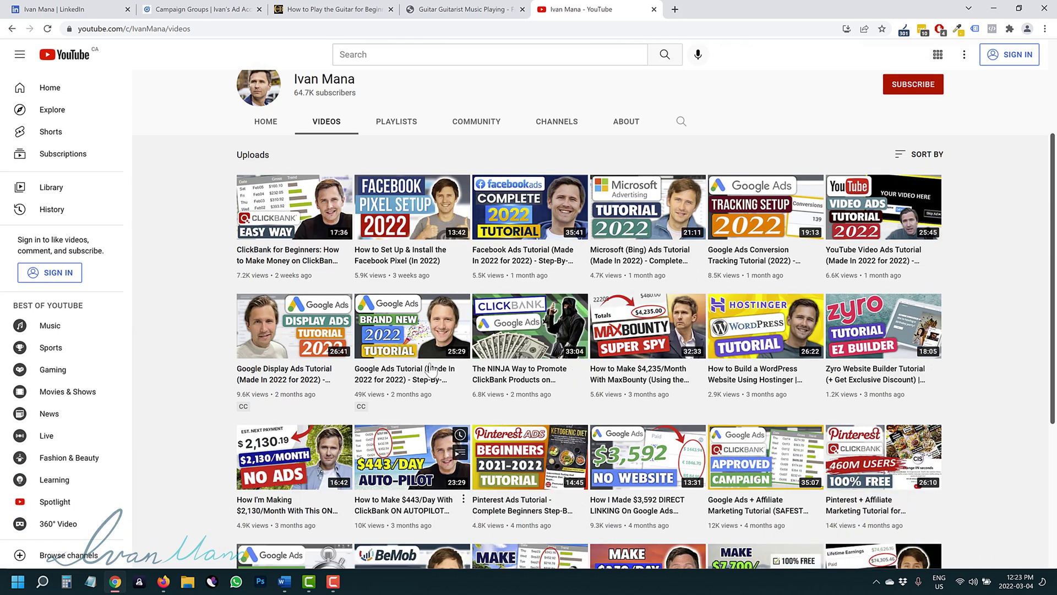
{"action": "mouse_move", "coordinate": [319, 374]}
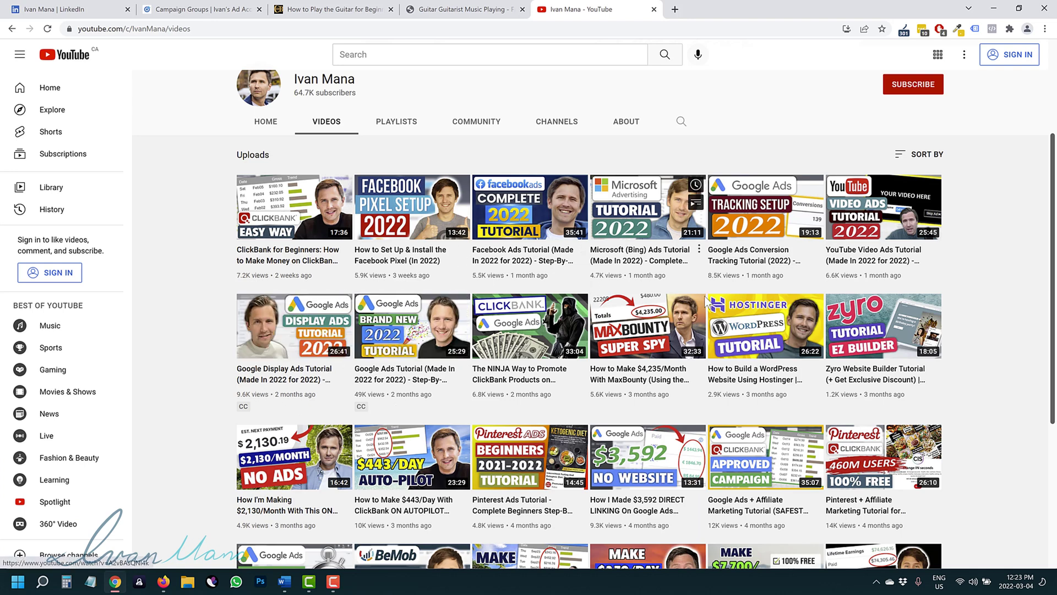
{"action": "scroll", "coordinate": [711, 325], "scroll_direction": "down", "scroll_amount": 2}
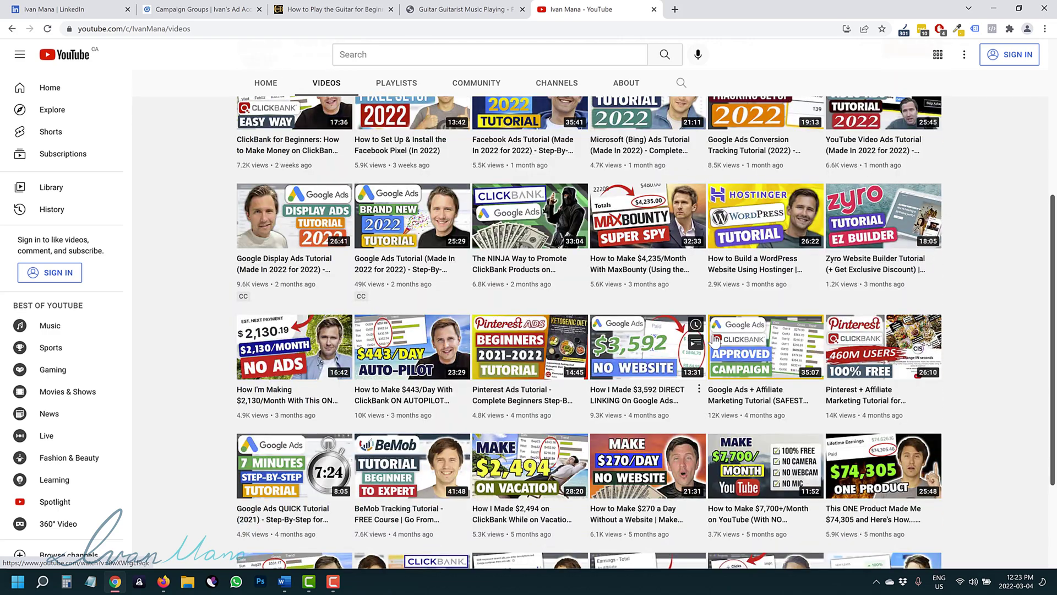
{"action": "scroll", "coordinate": [715, 340], "scroll_direction": "down", "scroll_amount": 5}
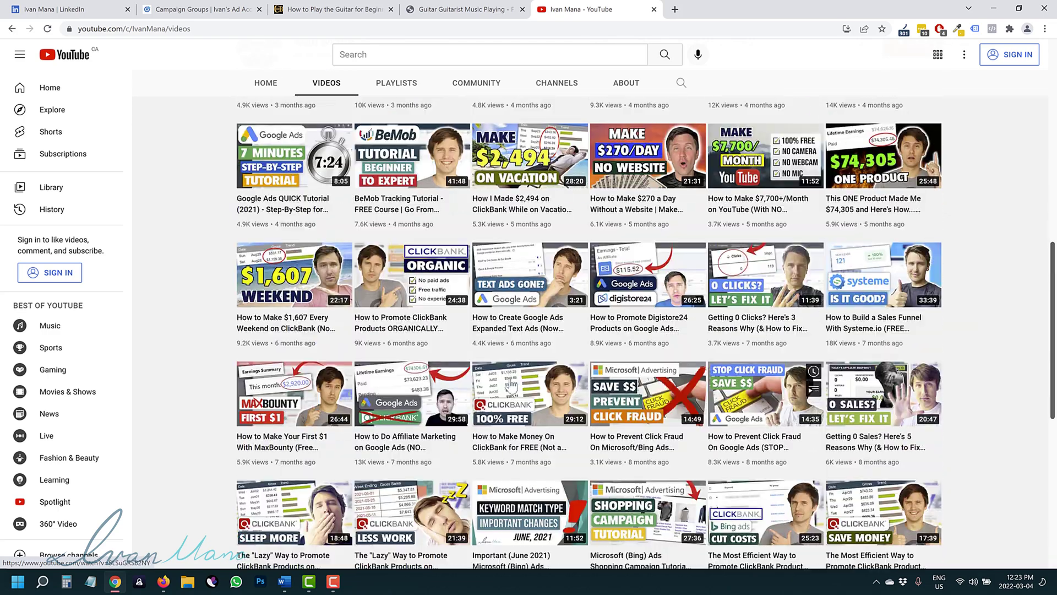
{"action": "scroll", "coordinate": [512, 385], "scroll_direction": "down", "scroll_amount": 6}
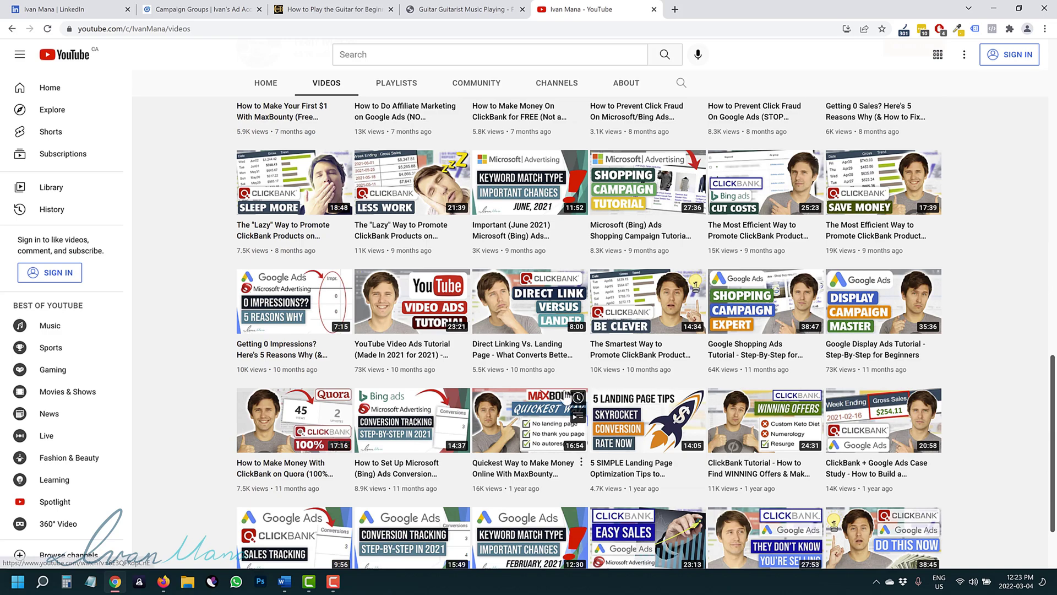
{"action": "scroll", "coordinate": [572, 394], "scroll_direction": "down", "scroll_amount": 2}
{"action": "scroll", "coordinate": [565, 395], "scroll_direction": "down", "scroll_amount": 10}
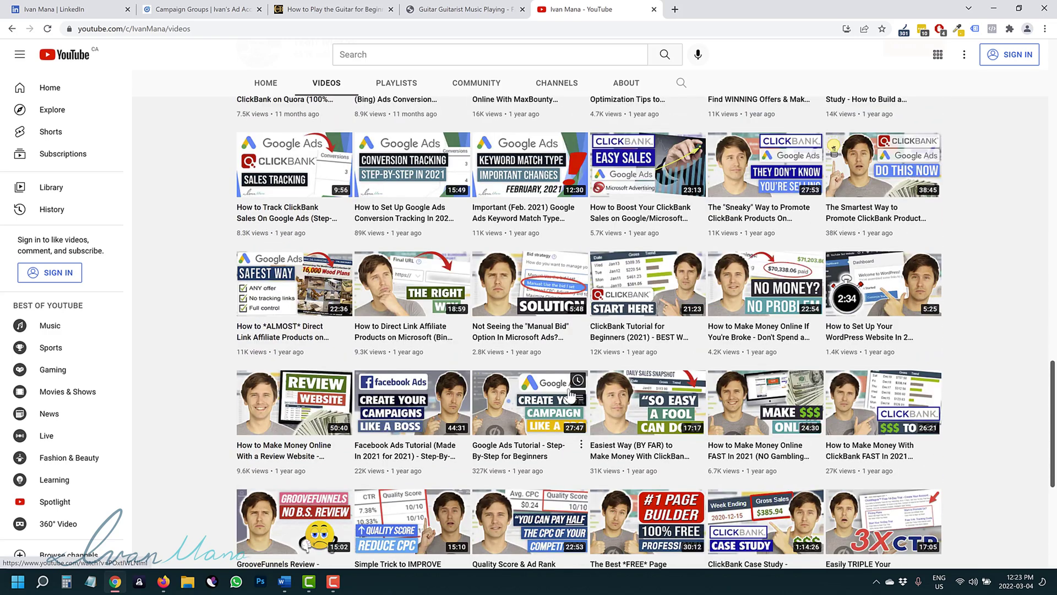
{"action": "scroll", "coordinate": [674, 418], "scroll_direction": "up", "scroll_amount": 18}
{"action": "scroll", "coordinate": [673, 417], "scroll_direction": "up", "scroll_amount": 7}
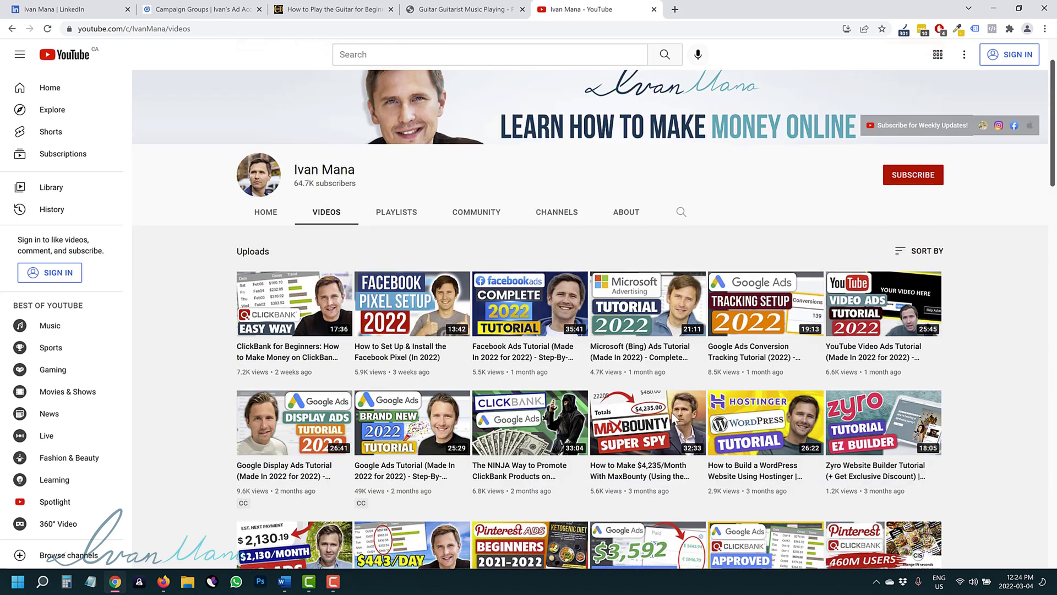
- Open the website ivanmana.com in a new browser tab and look over the free affiliate marketing guide on its home page
{"action": "left_click", "coordinate": [678, 10]}
{"action": "type", "text": "ivanmana.com"}
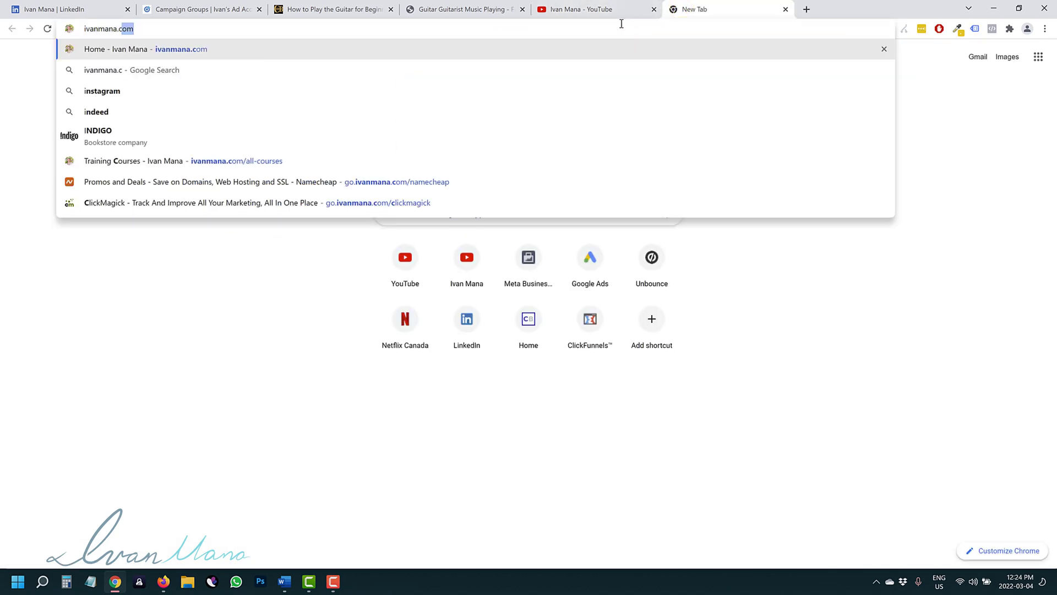
{"action": "key", "text": "Return"}
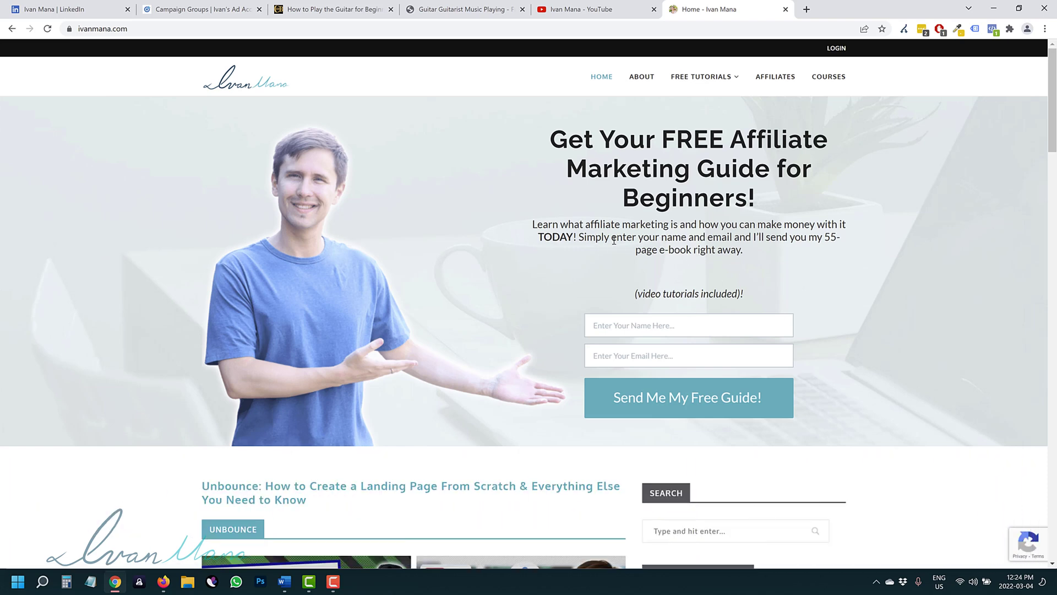
{"action": "scroll", "coordinate": [479, 248], "scroll_direction": "down", "scroll_amount": 3}
{"action": "scroll", "coordinate": [479, 247], "scroll_direction": "up", "scroll_amount": 3}
{"action": "scroll", "coordinate": [479, 248], "scroll_direction": "down", "scroll_amount": 3}
{"action": "scroll", "coordinate": [479, 248], "scroll_direction": "up", "scroll_amount": 3}
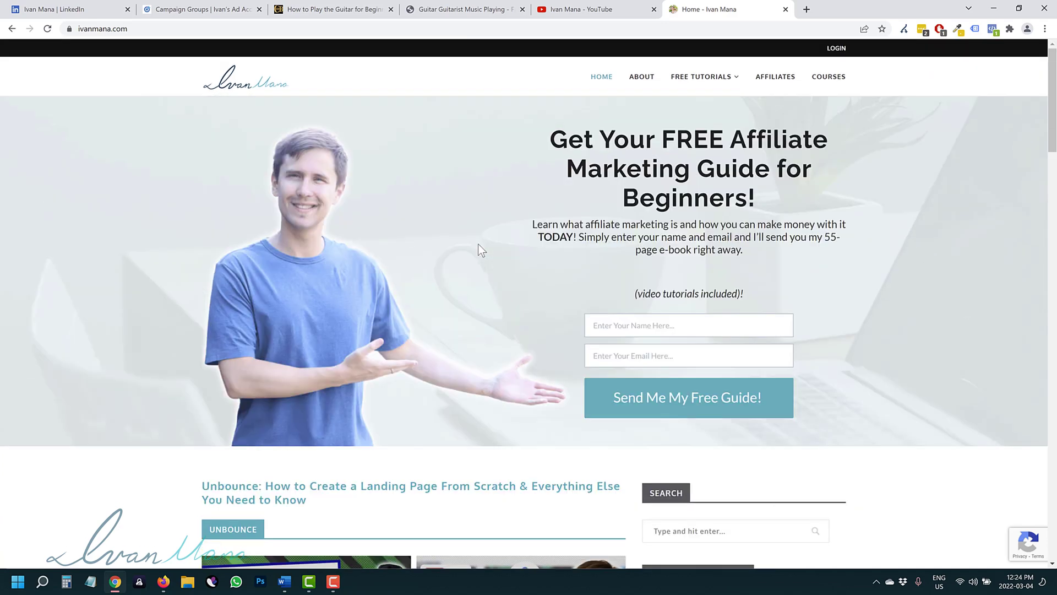